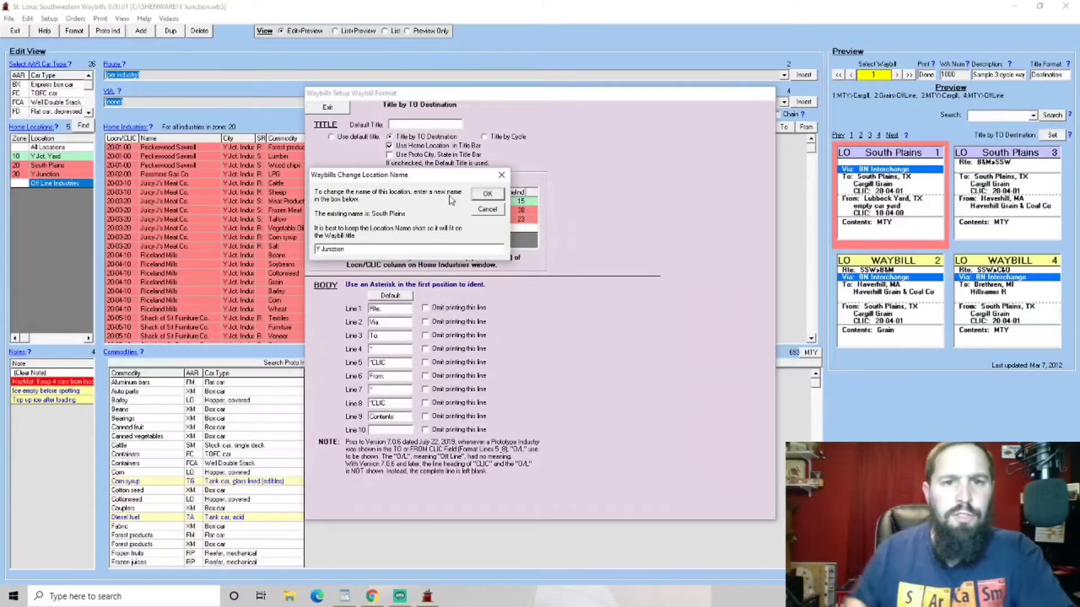
# Rename the zone 20 location as "Y Jct. Industrial" in the waybill title settings
pyautogui.click(486, 194)
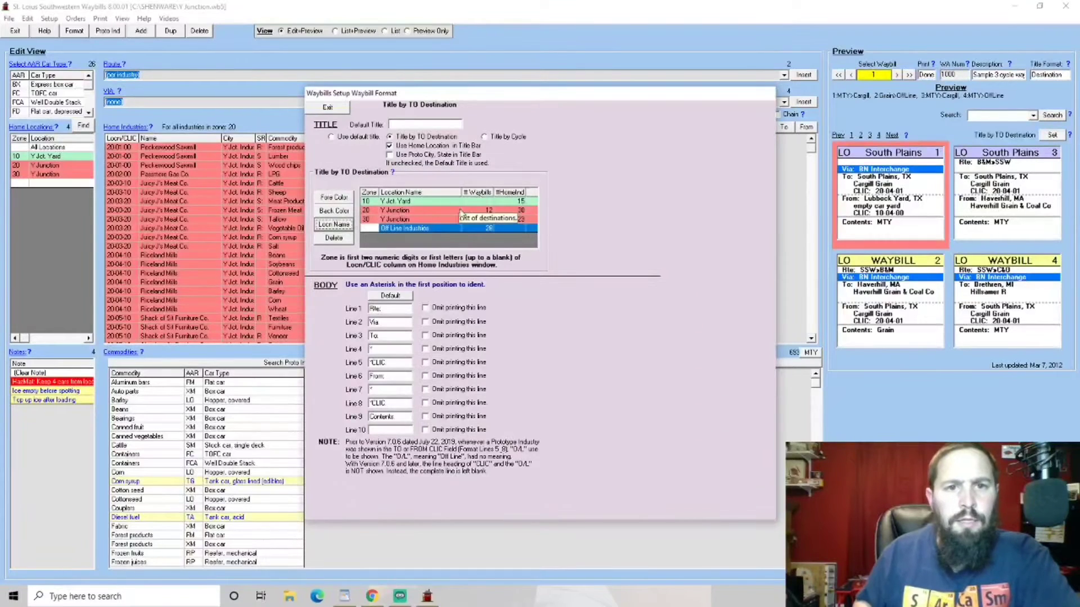
pyautogui.click(396, 219)
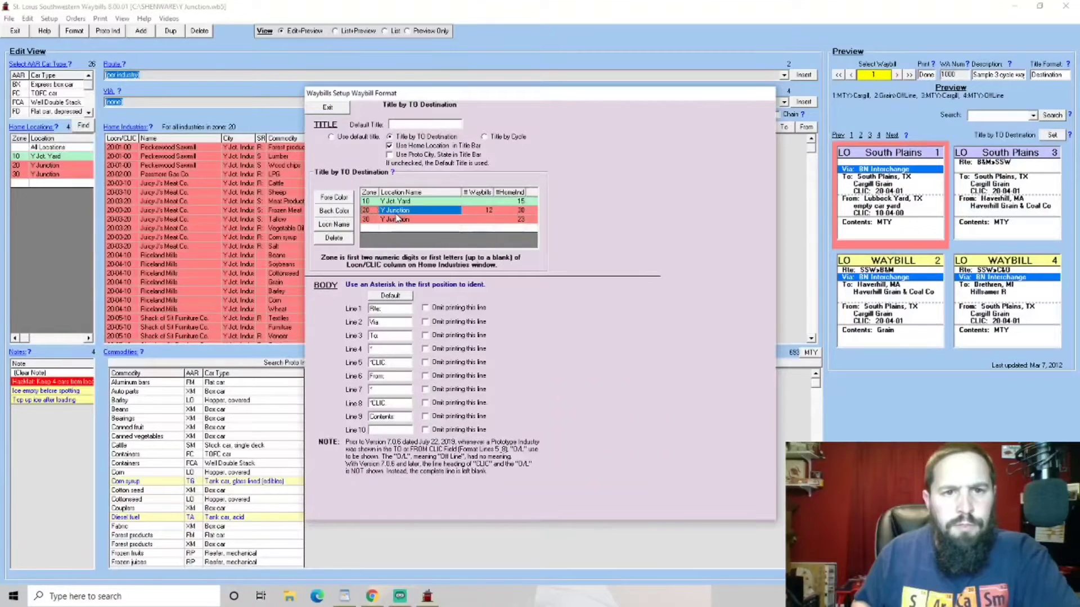
pyautogui.click(336, 226)
pyautogui.click(377, 249)
pyautogui.press('BackSpace')
pyautogui.press('BackSpace')
pyautogui.press('BackSpace')
pyautogui.press('BackSpace')
pyautogui.press('BackSpace')
pyautogui.press('BackSpace')
pyautogui.press('BackSpace')
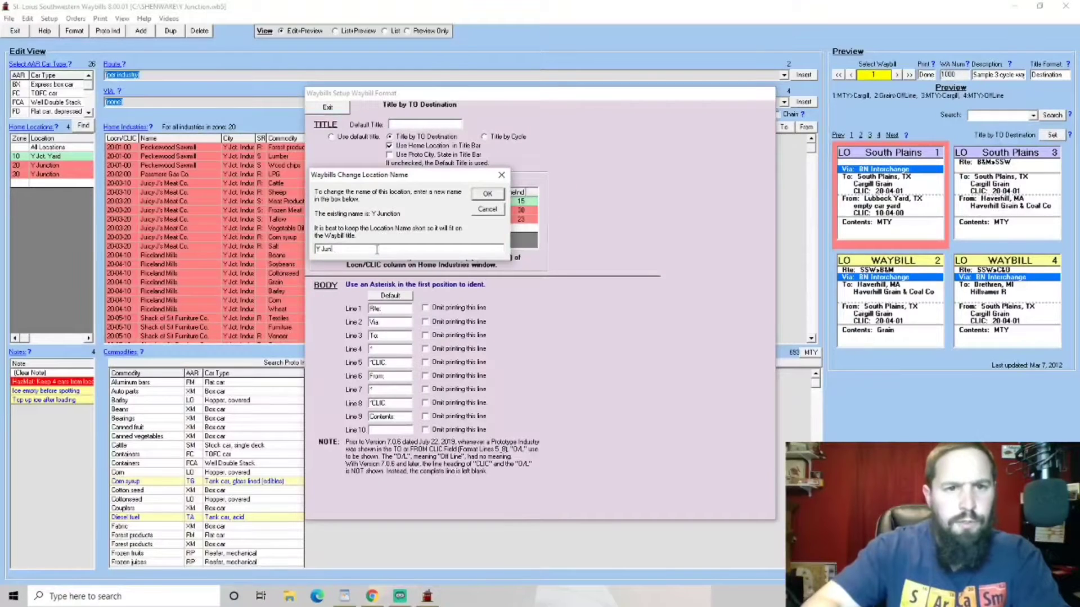
pyautogui.write('ct. Industrial')
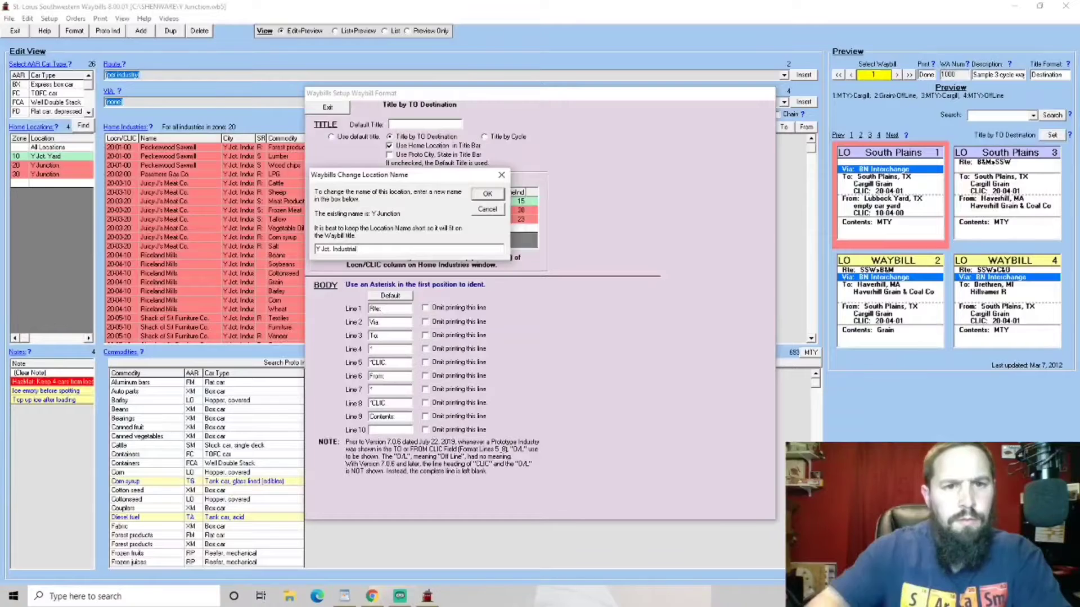
pyautogui.click(487, 194)
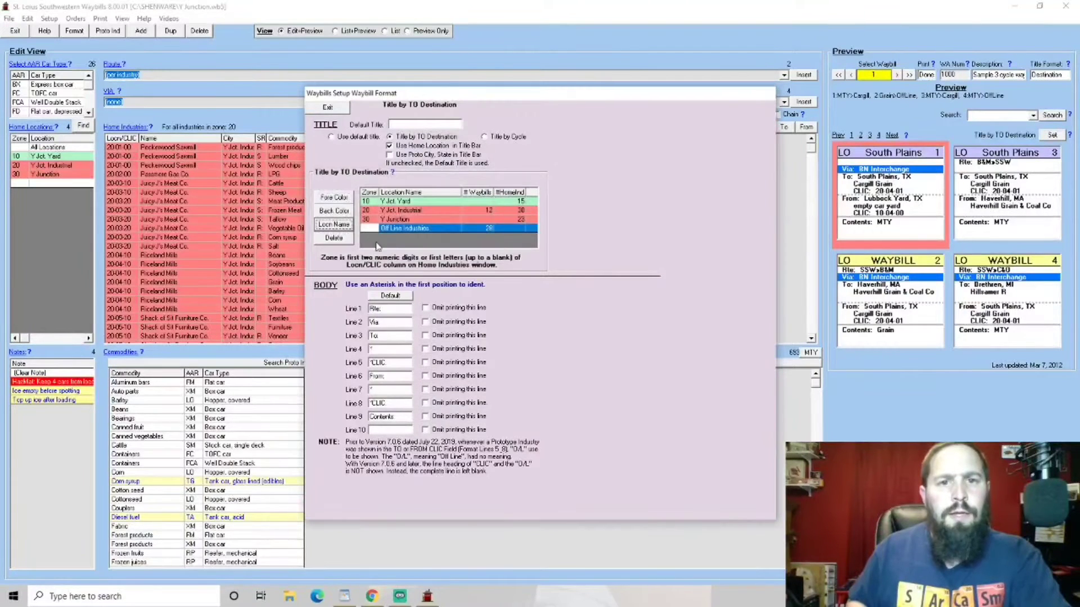
# Set the back color of Y Jct. Industrial to light violet-blue (128, 128, 255) and leave the waybill format setup
pyautogui.click(409, 211)
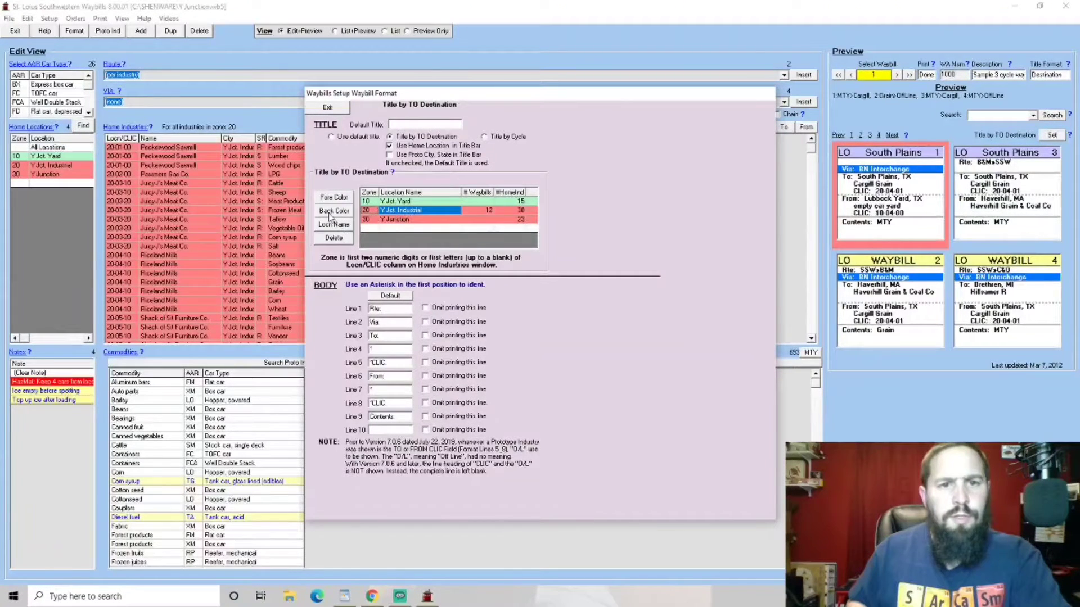
pyautogui.click(333, 212)
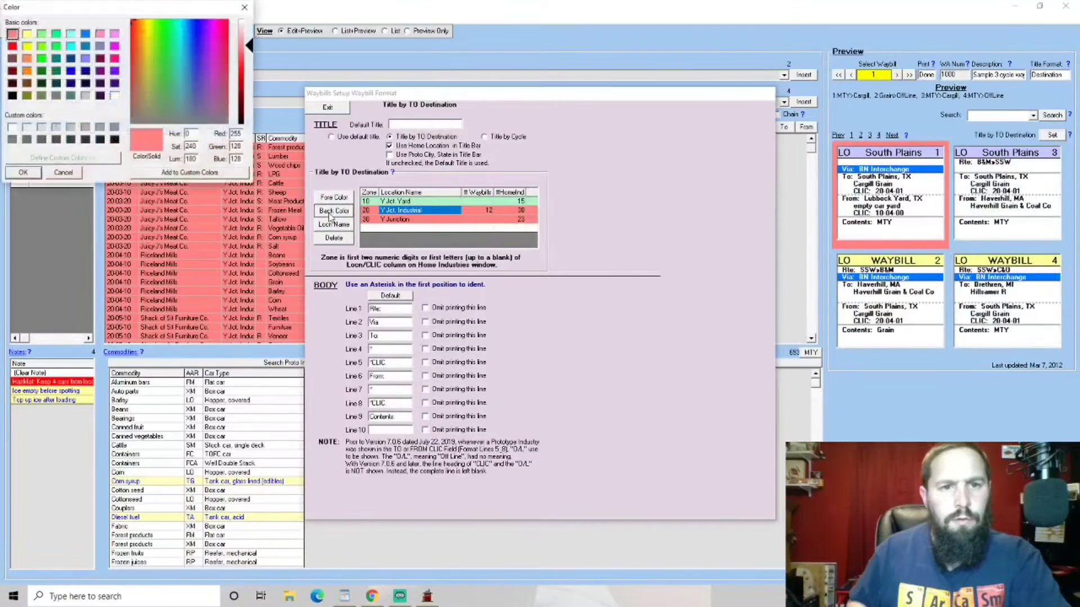
pyautogui.click(85, 35)
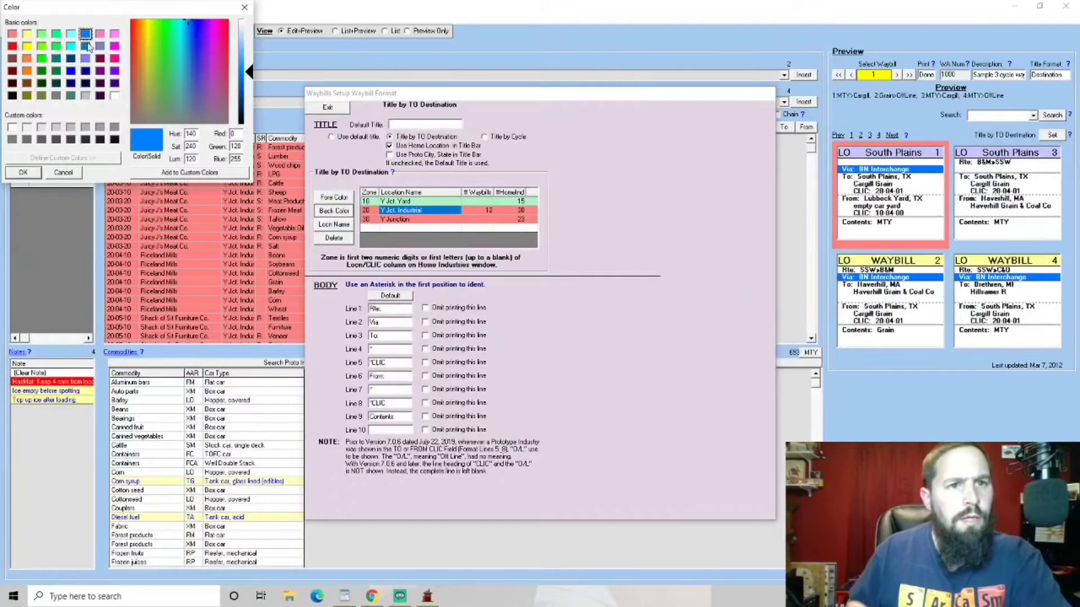
pyautogui.click(71, 35)
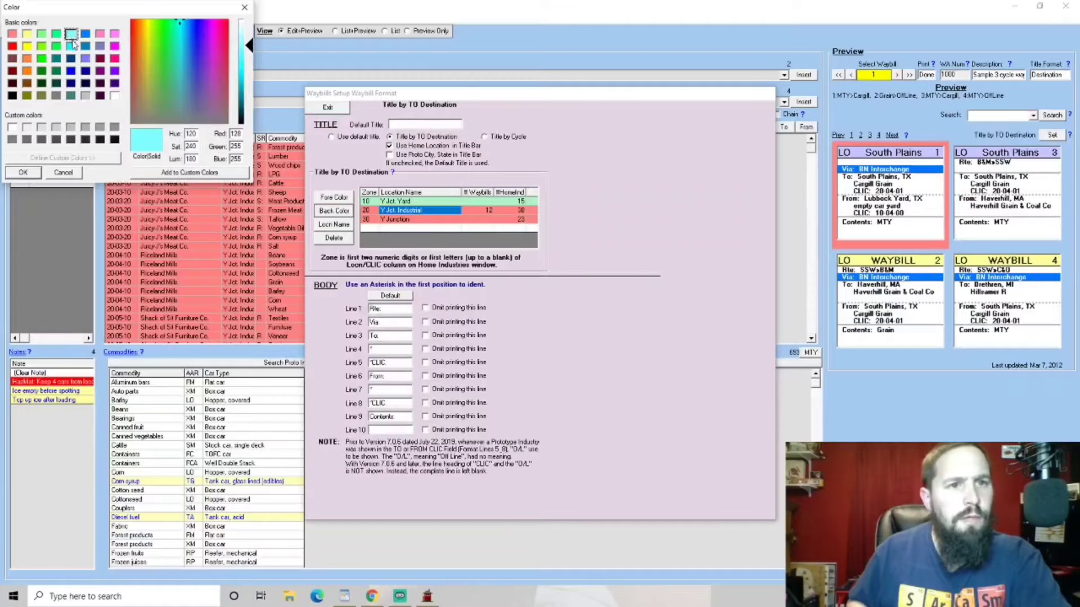
pyautogui.click(72, 47)
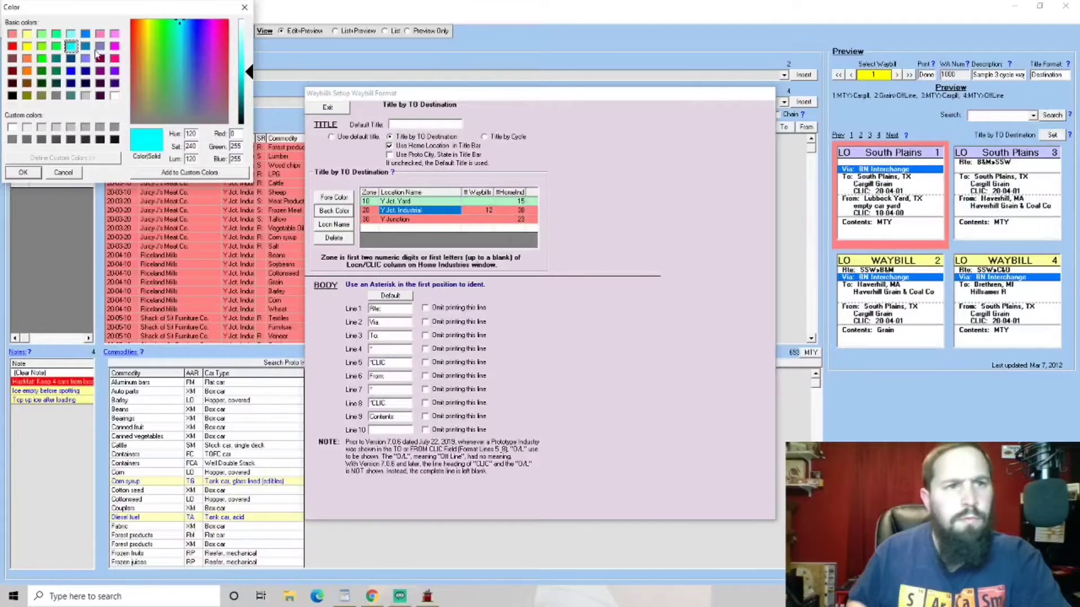
pyautogui.click(85, 59)
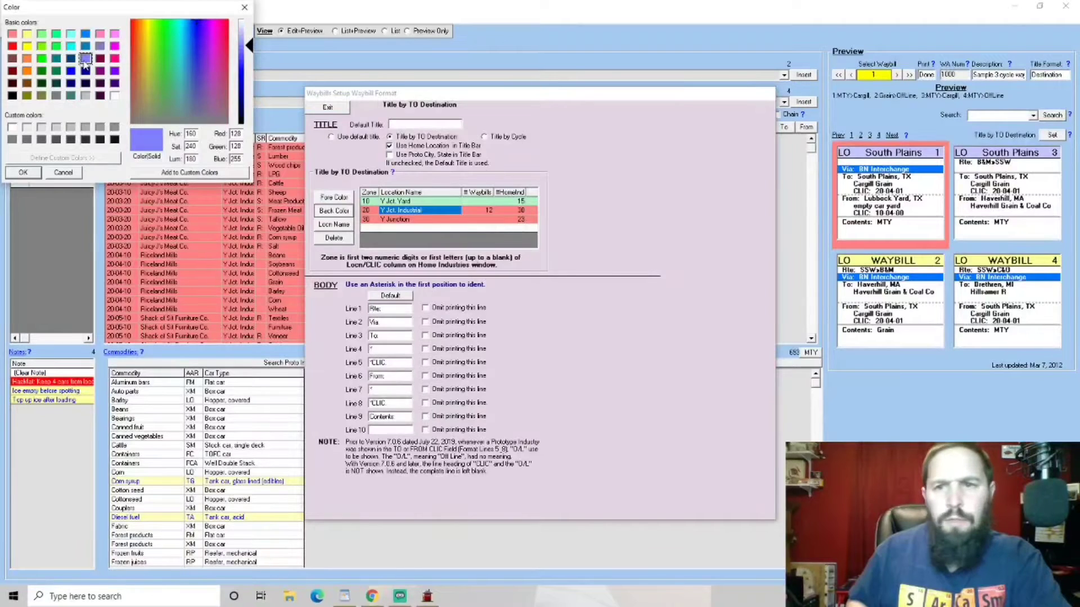
pyautogui.click(29, 176)
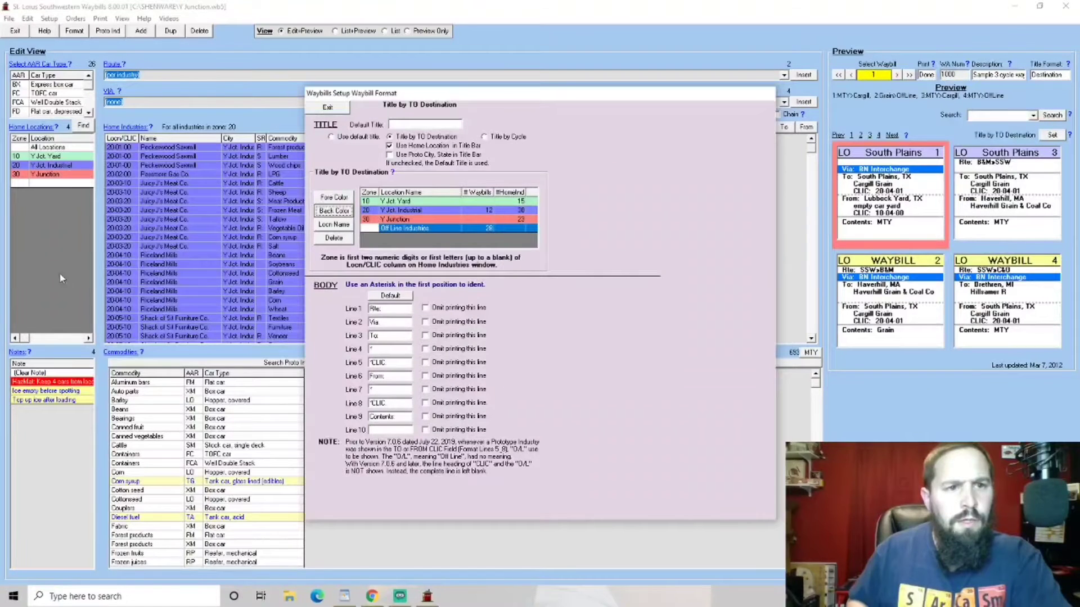
pyautogui.click(328, 108)
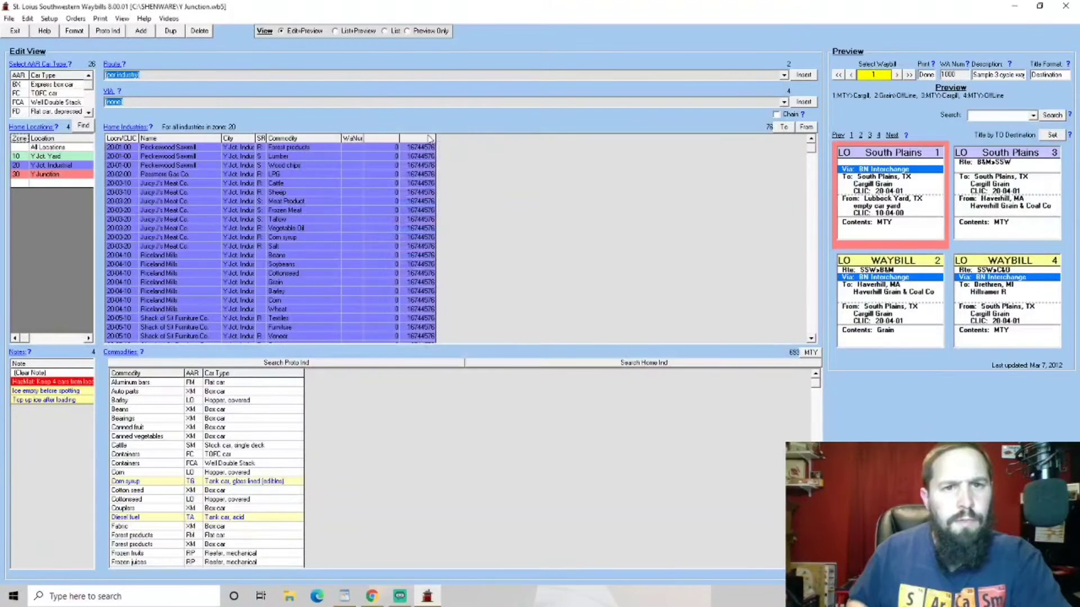
# Review the home industries for all locations, followed by Y Jct. Yard, Y Jct. Industrial and Y Junction individually
pyautogui.click(397, 227)
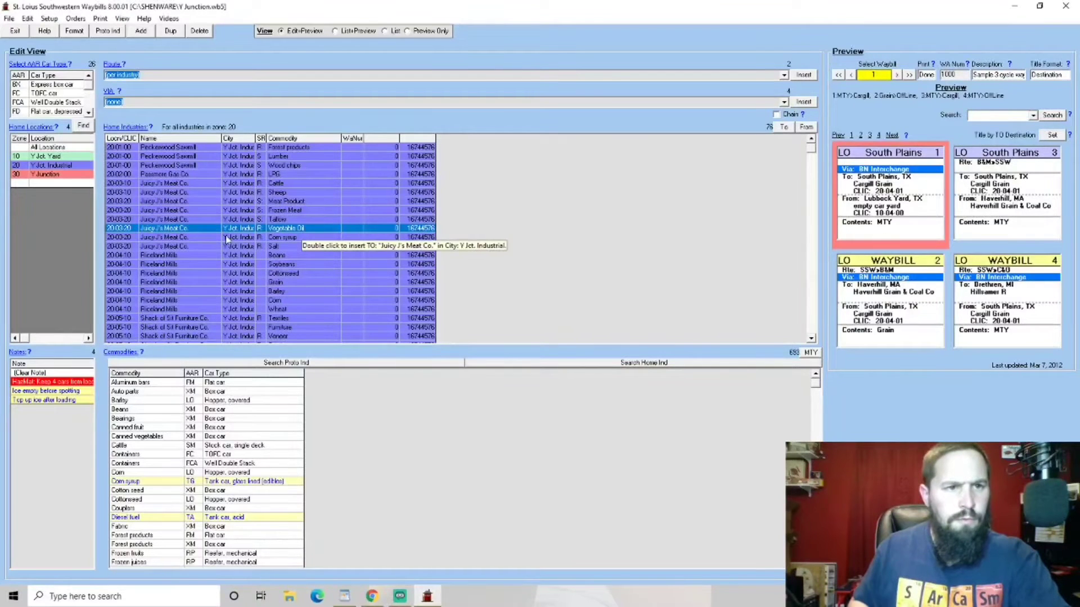
pyautogui.click(59, 148)
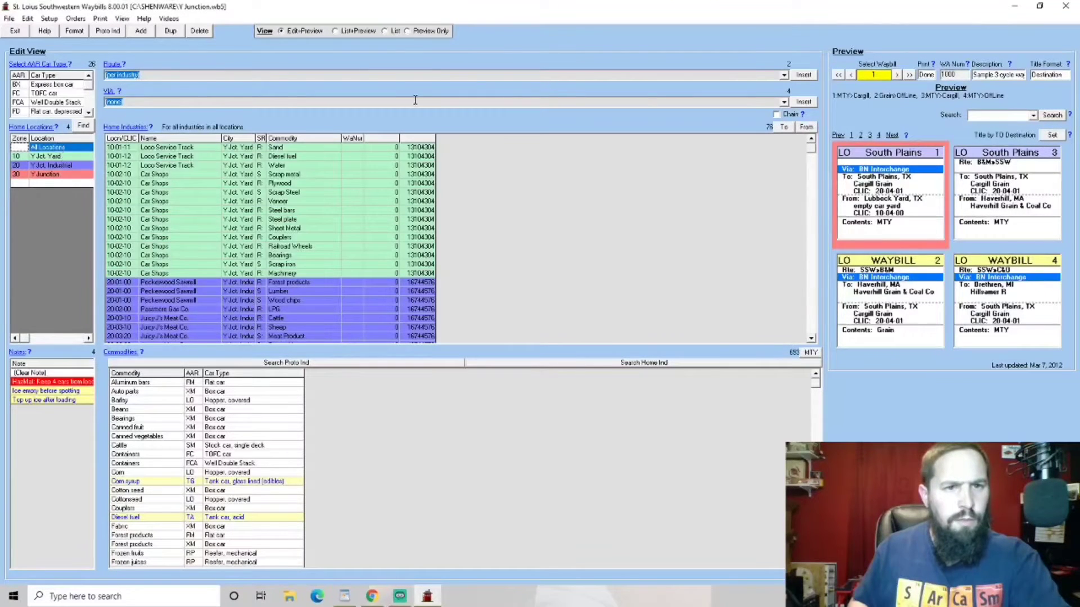
pyautogui.scroll(-10, 450, 207)
pyautogui.scroll(10, 450, 208)
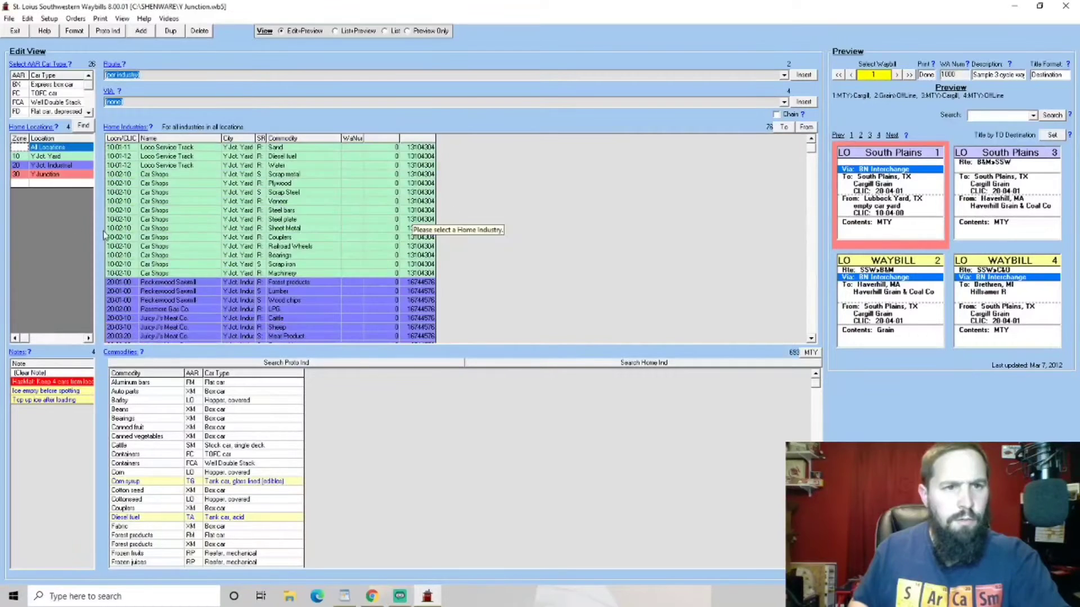
pyautogui.click(48, 157)
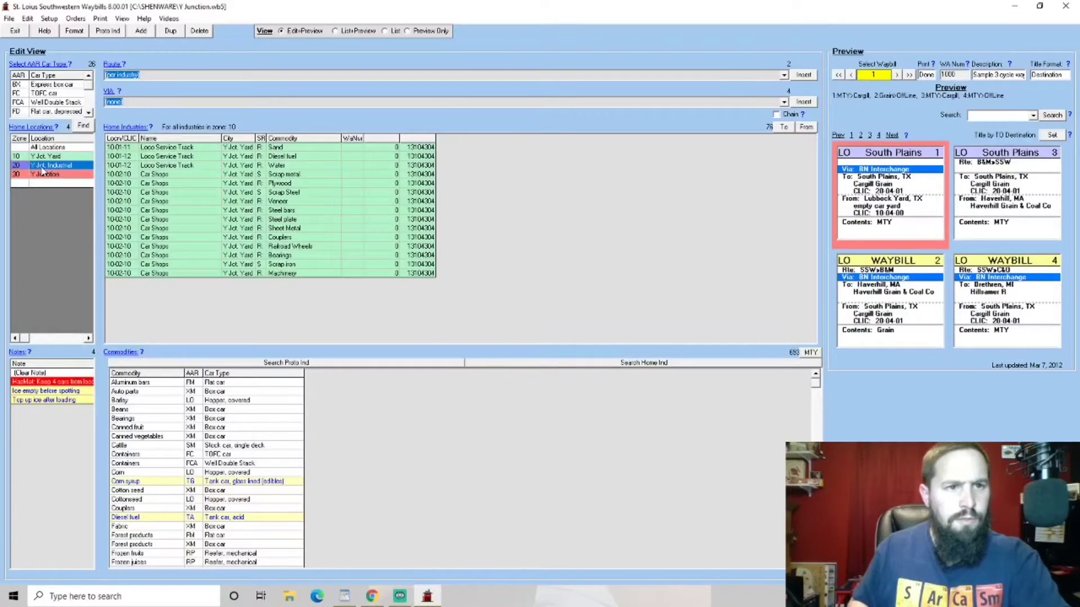
pyautogui.click(43, 167)
pyautogui.click(49, 175)
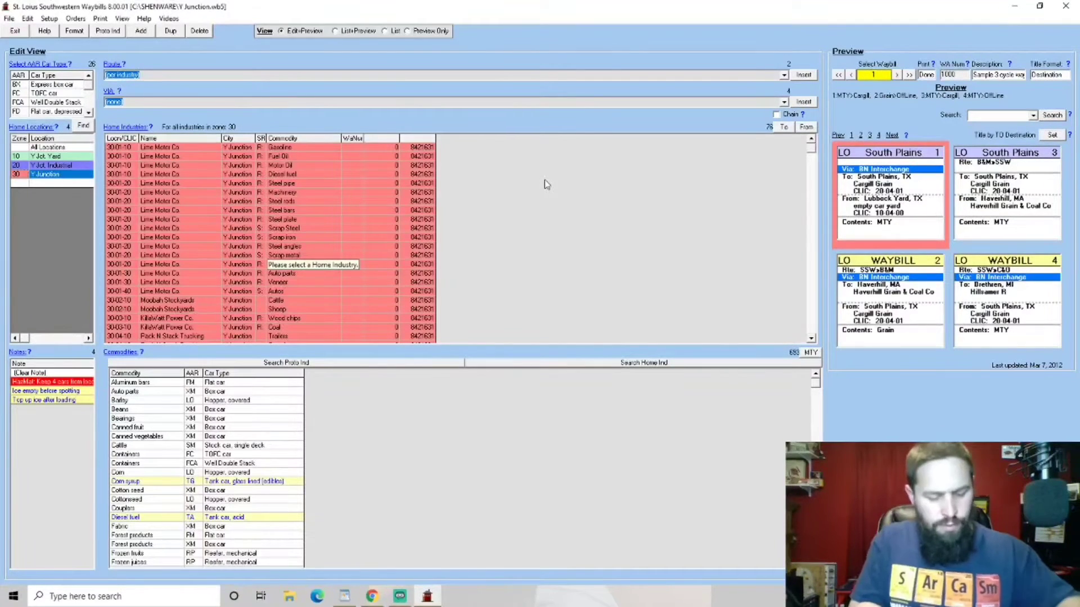
# Page forward through the existing sample waybills in the preview and return to waybill 1
pyautogui.click(897, 75)
pyautogui.click(897, 74)
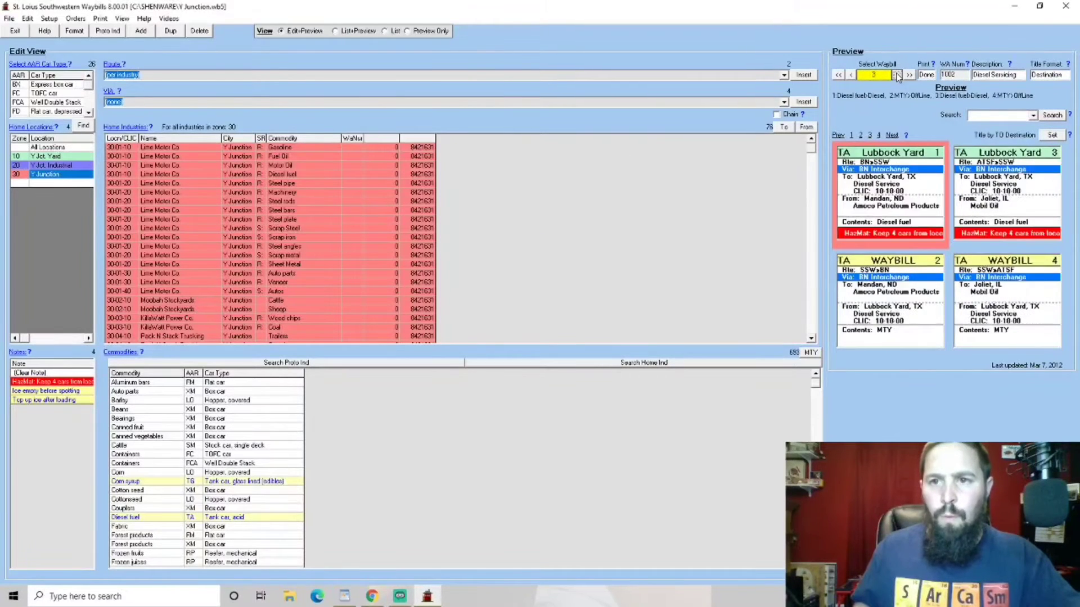
pyautogui.click(897, 75)
pyautogui.click(897, 74)
pyautogui.click(897, 74)
pyautogui.click(897, 74)
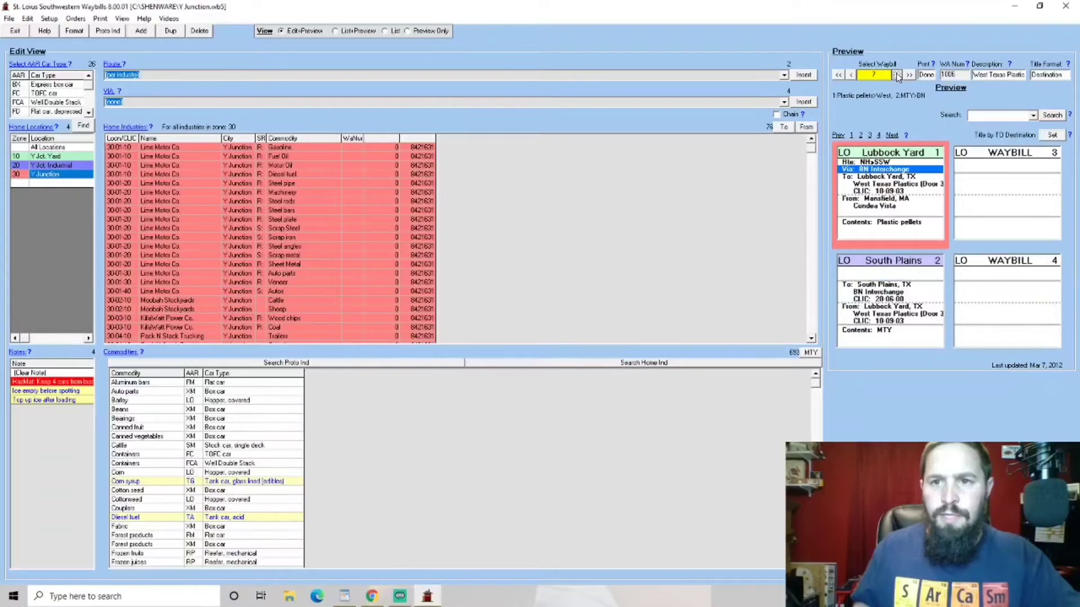
pyautogui.click(897, 75)
pyautogui.click(850, 75)
pyautogui.click(850, 75)
pyautogui.click(850, 75)
pyautogui.click(851, 76)
pyautogui.click(850, 75)
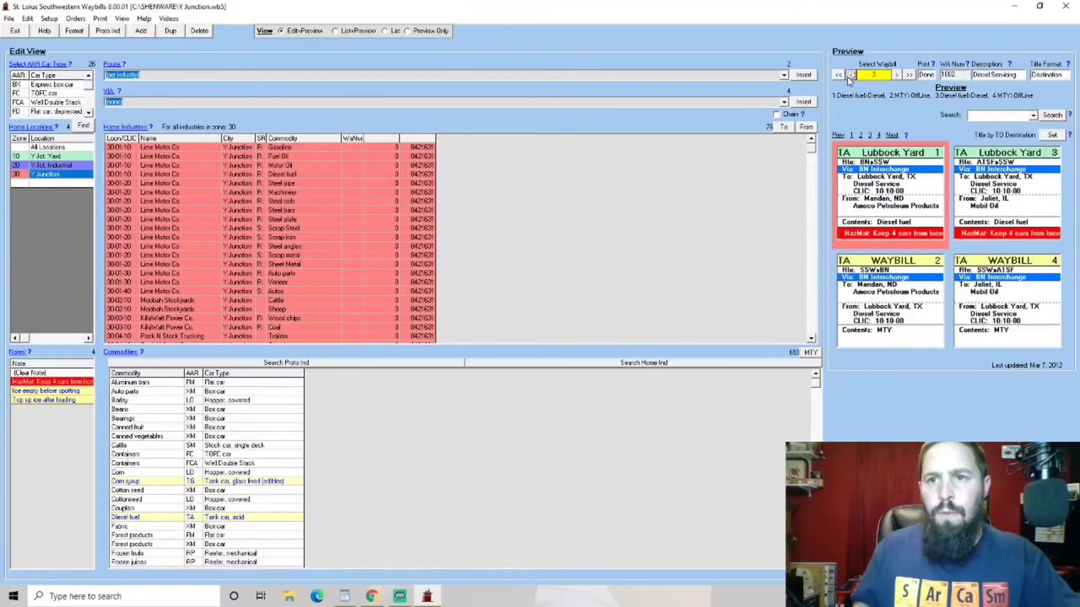
pyautogui.click(850, 75)
pyautogui.click(851, 75)
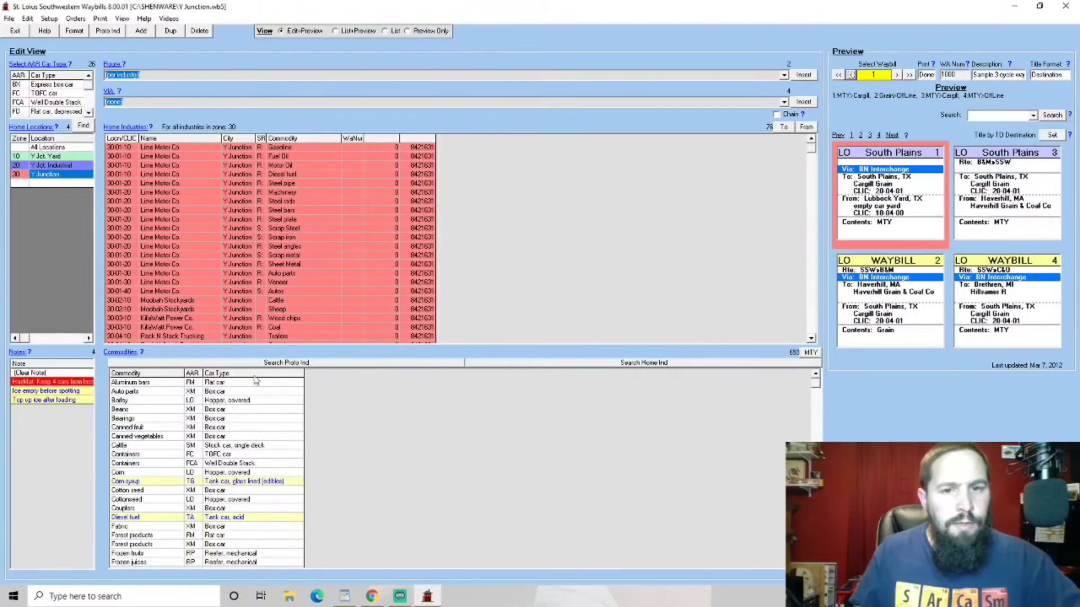
# Open the prototype industry search full screen and load the OpSigSTH industry file
pyautogui.click(292, 365)
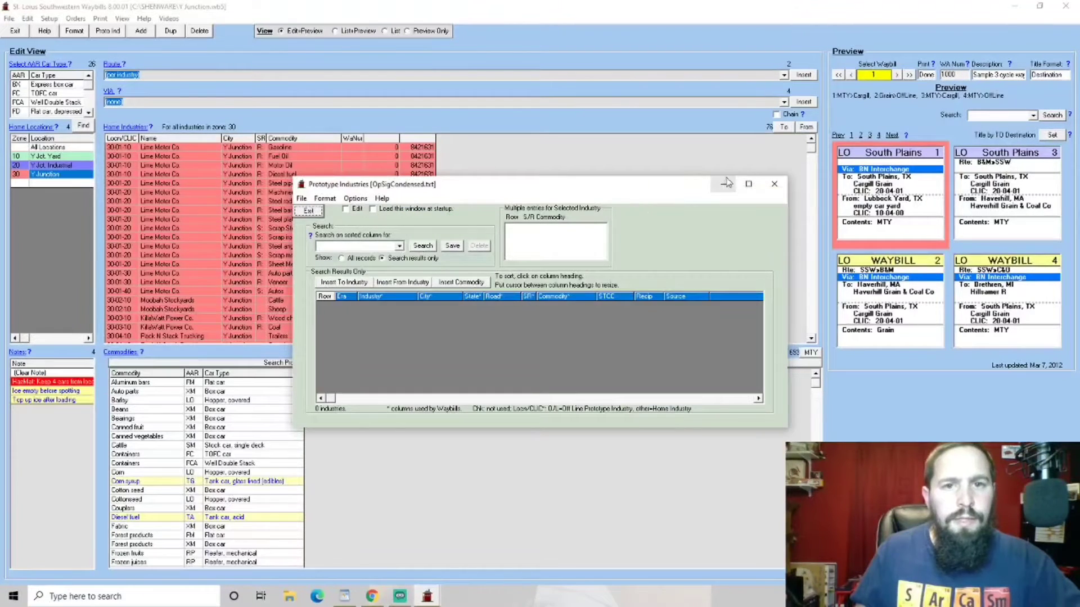
pyautogui.click(749, 185)
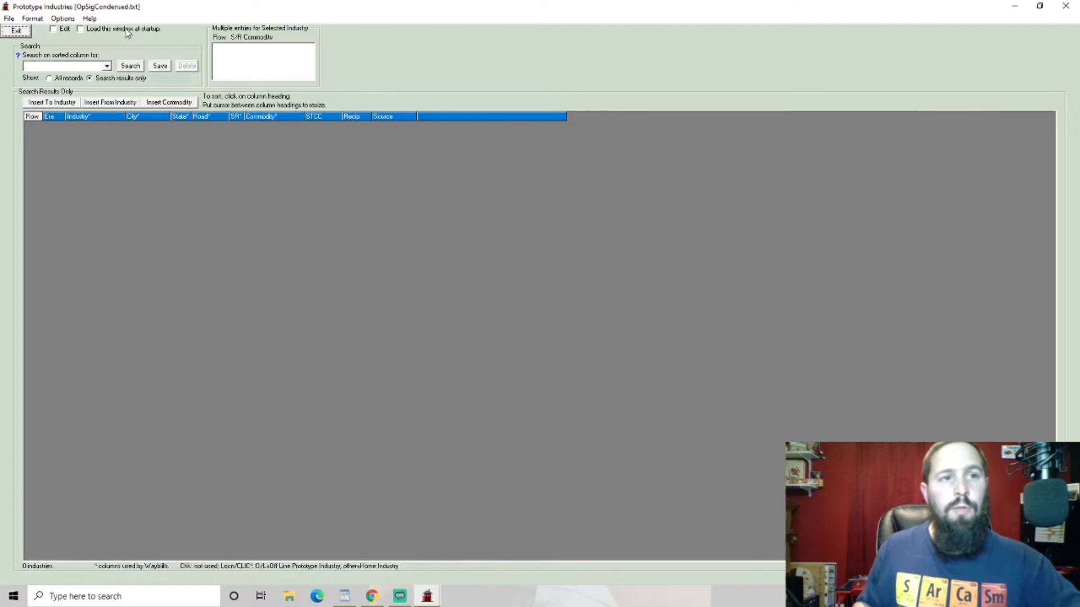
pyautogui.click(8, 20)
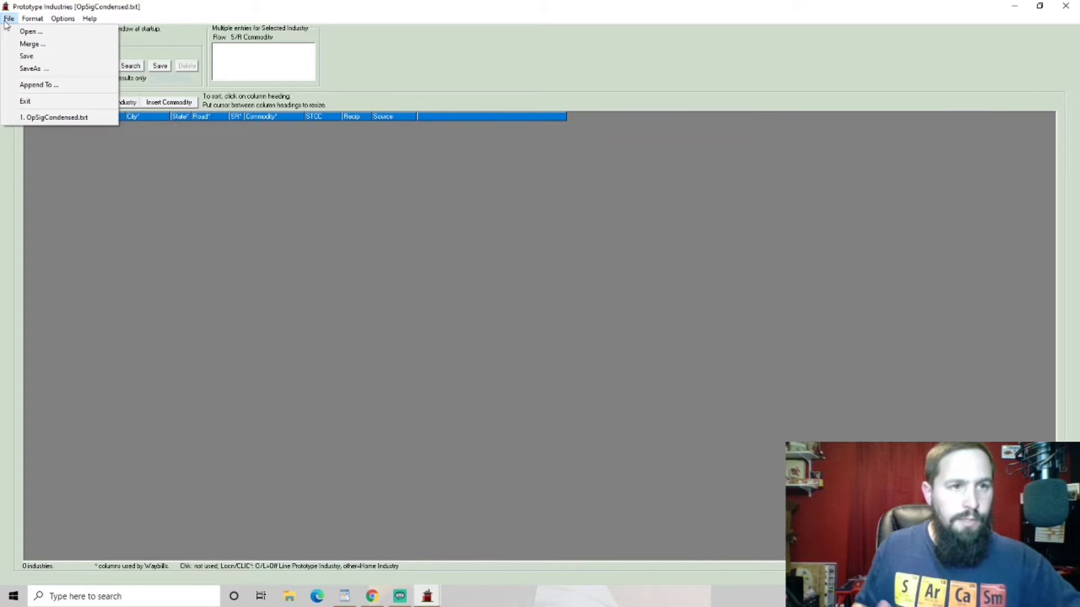
pyautogui.click(35, 44)
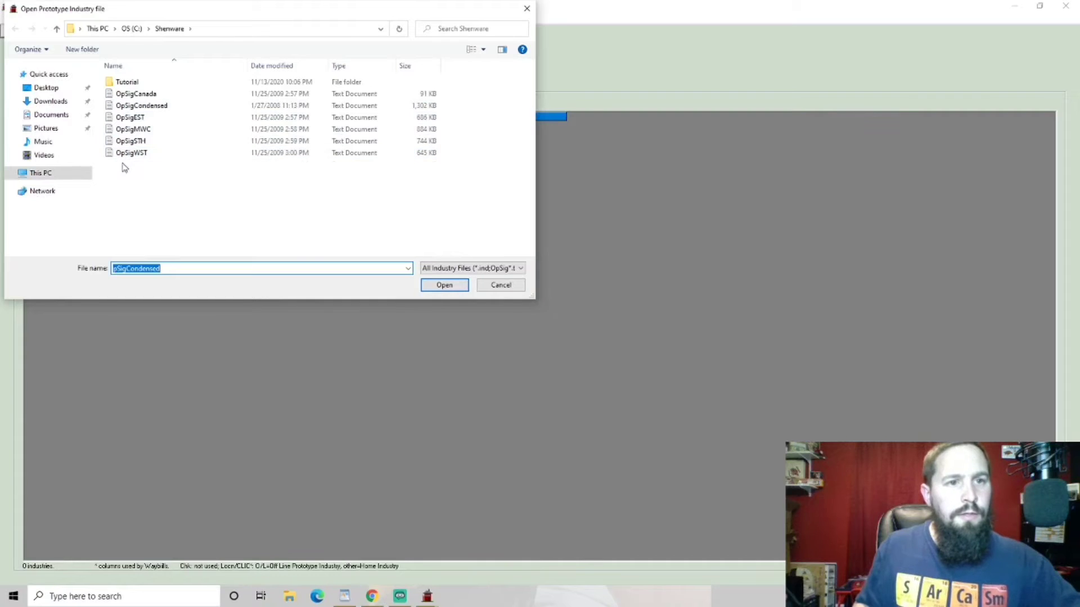
pyautogui.click(137, 143)
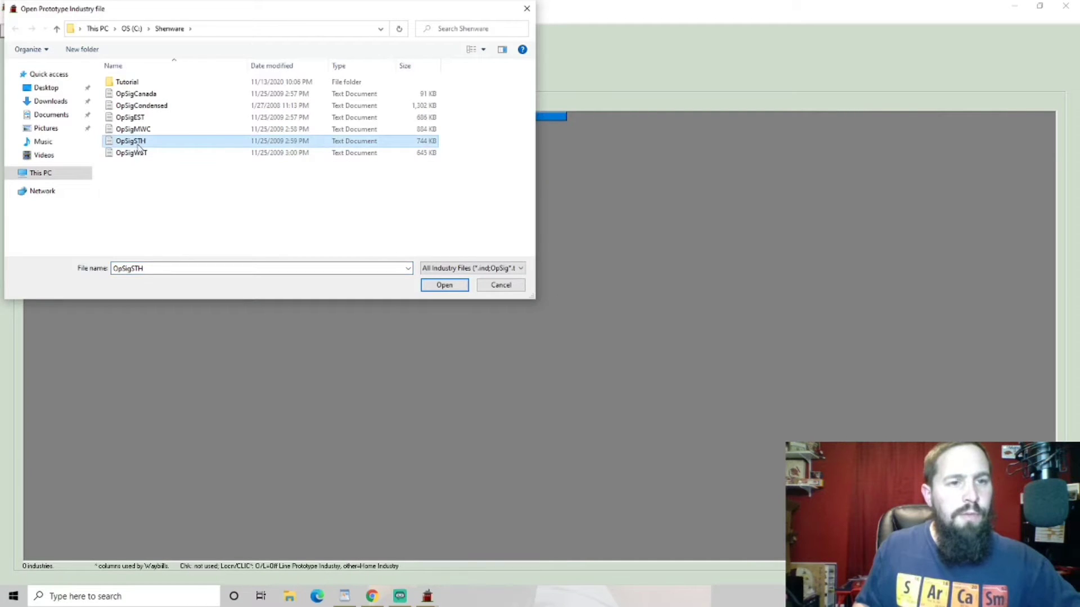
pyautogui.click(441, 286)
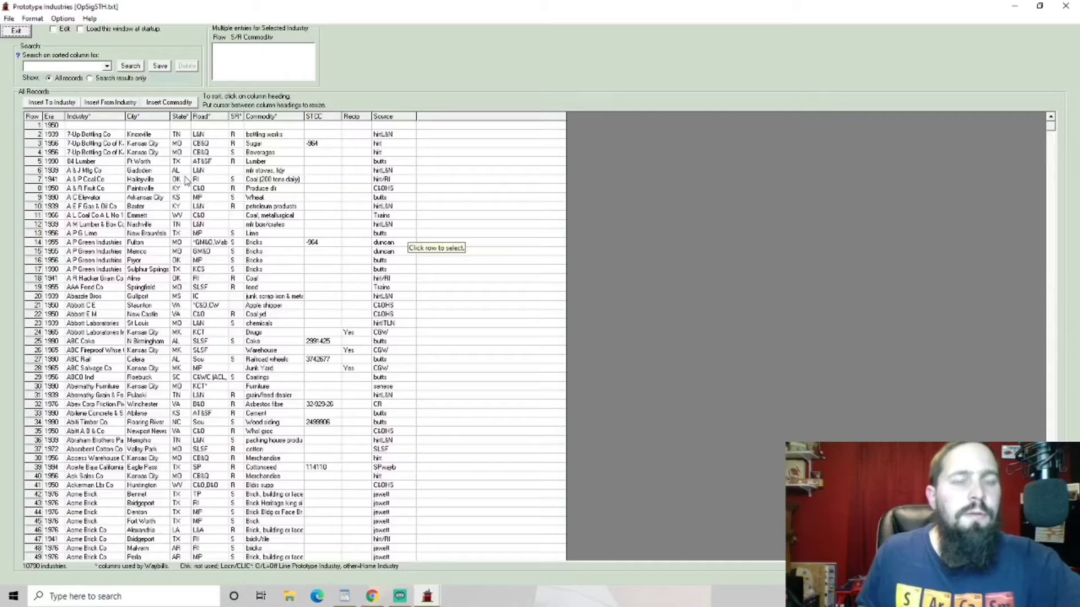
# Sort the prototype industries by state, browse the list down to the Texas entries, and select General American Corp in Hearne
pyautogui.click(180, 119)
pyautogui.scroll(-10, 198, 248)
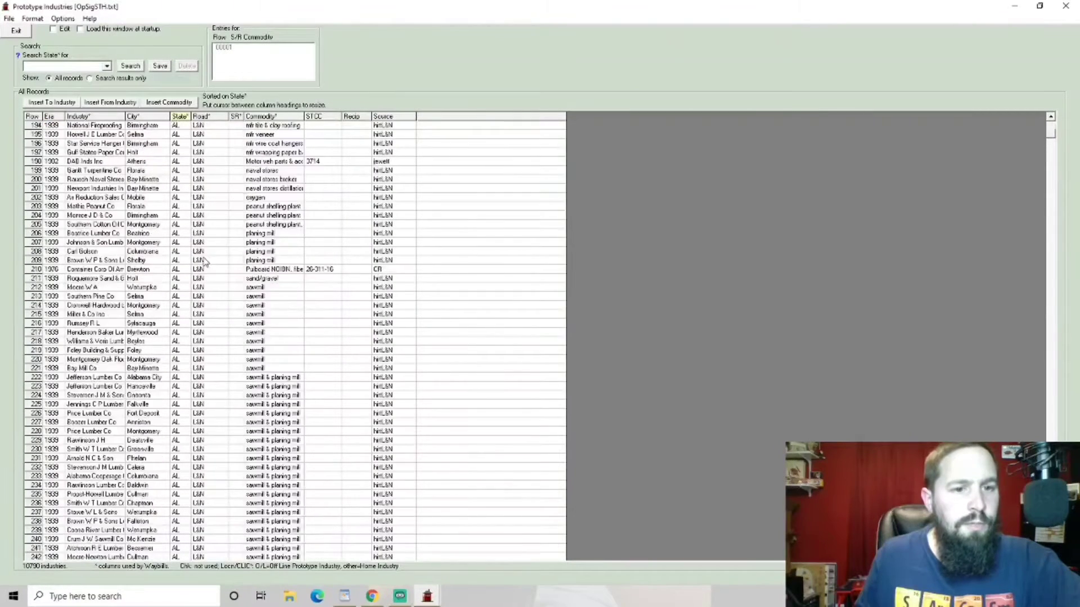
pyautogui.scroll(-14, 198, 269)
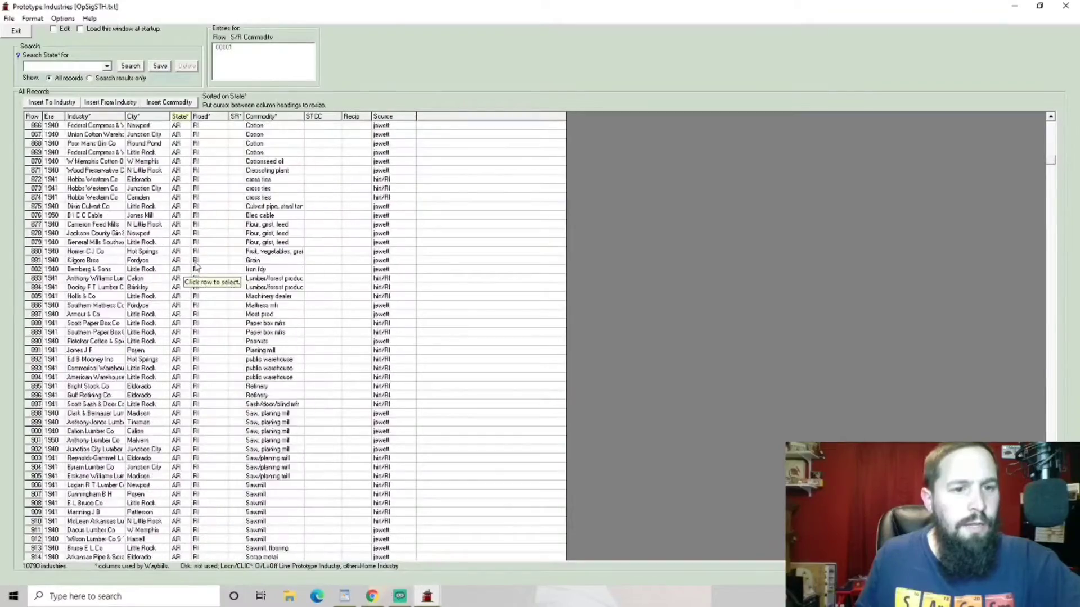
pyautogui.scroll(-5, 197, 269)
pyautogui.scroll(-20, 161, 308)
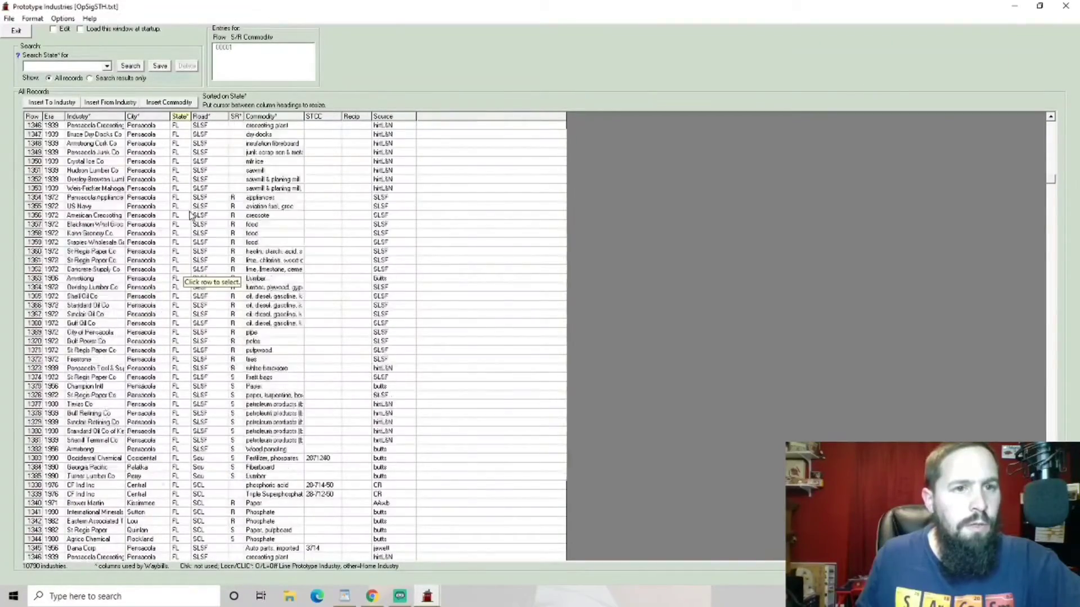
pyautogui.scroll(-20, 192, 220)
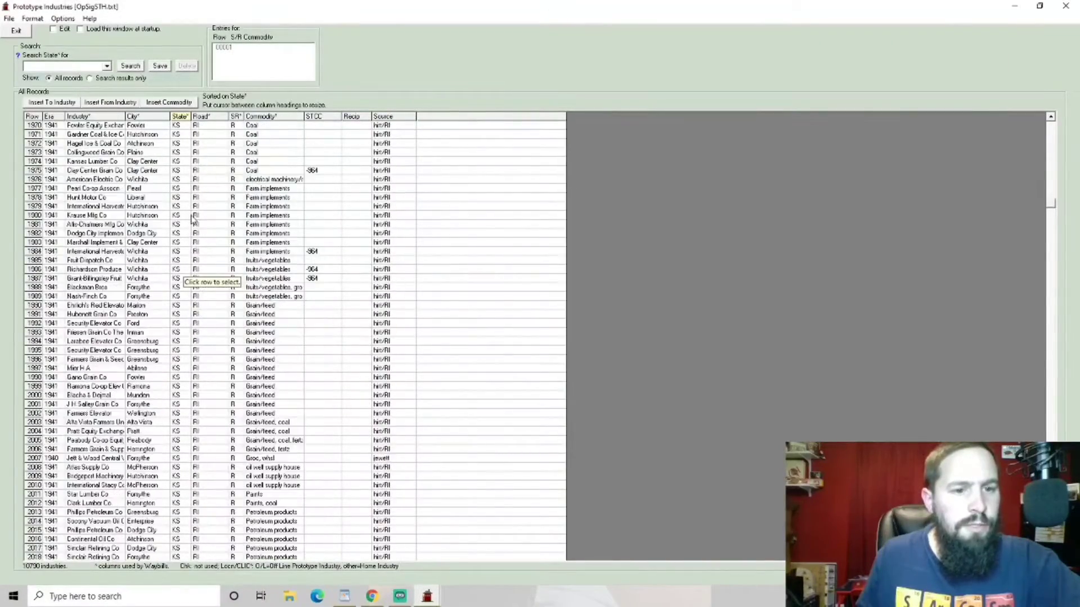
pyautogui.scroll(-20, 189, 214)
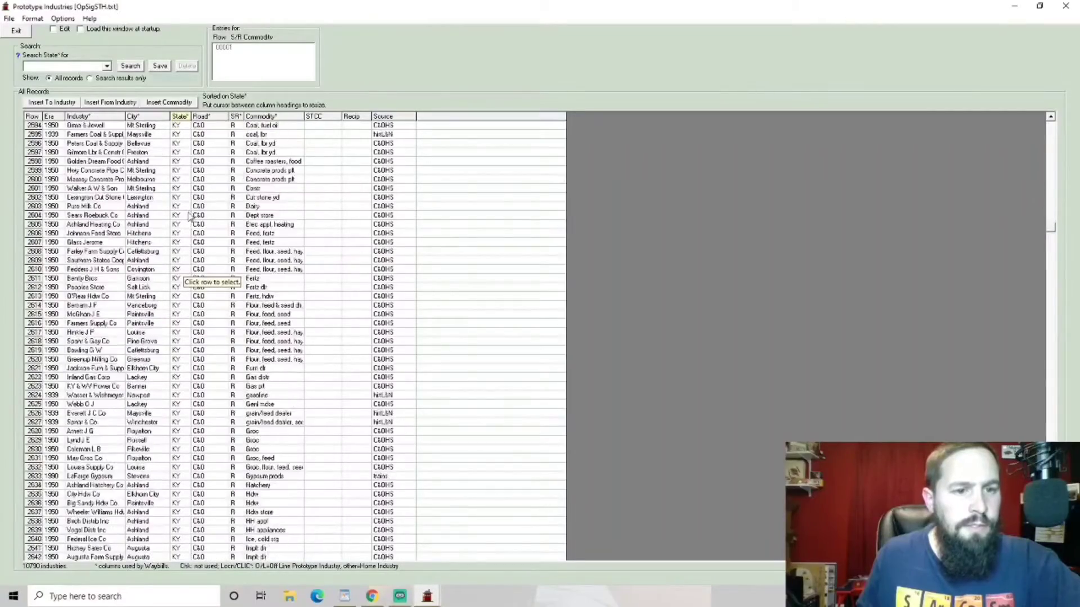
pyautogui.scroll(-20, 190, 220)
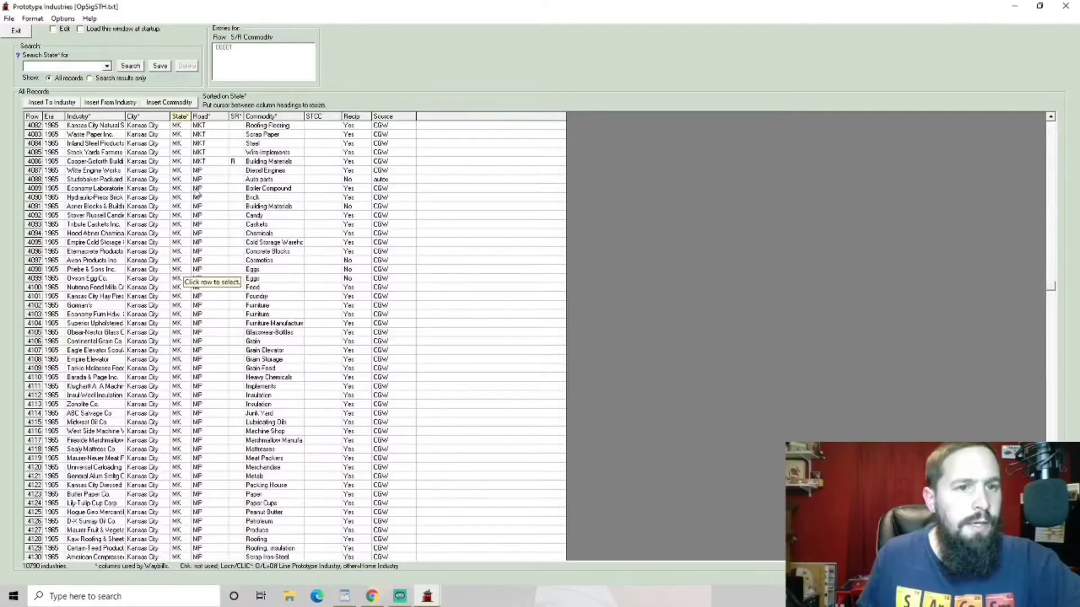
pyautogui.scroll(-18, 180, 241)
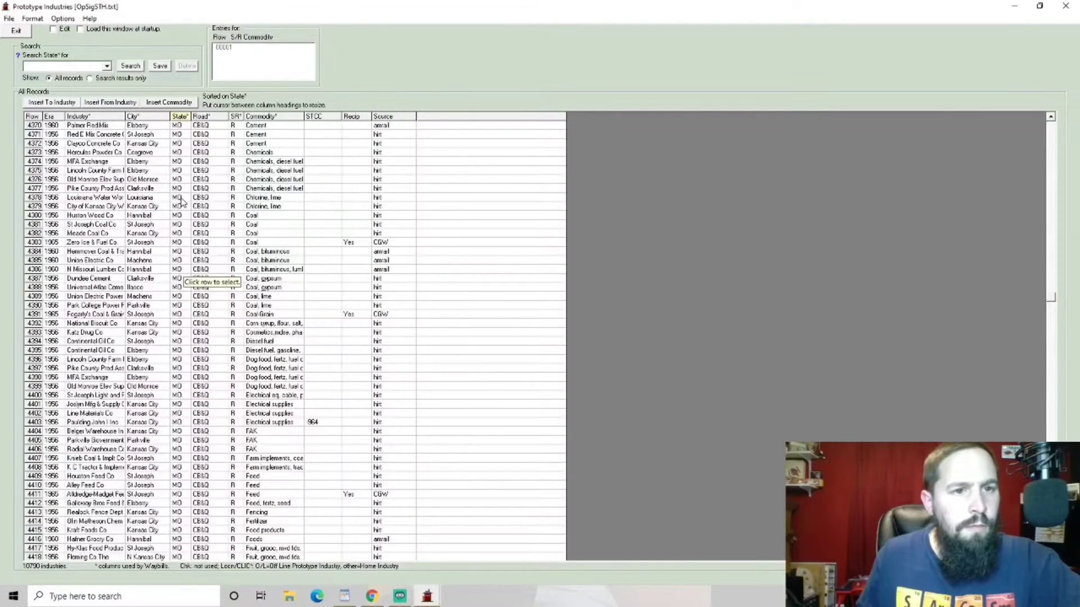
pyautogui.scroll(-20, 159, 256)
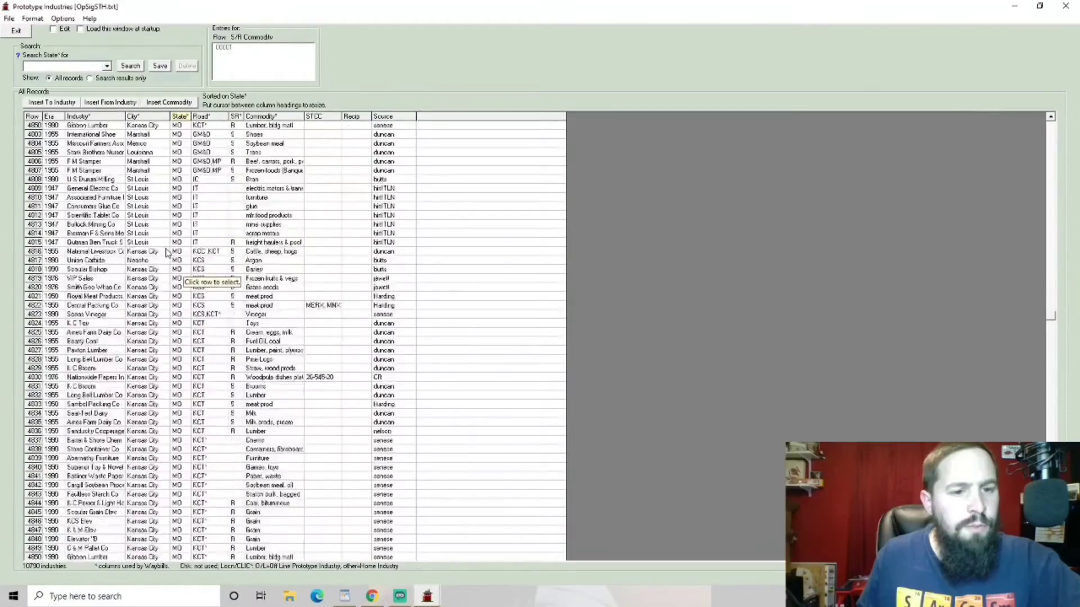
pyautogui.scroll(-20, 171, 250)
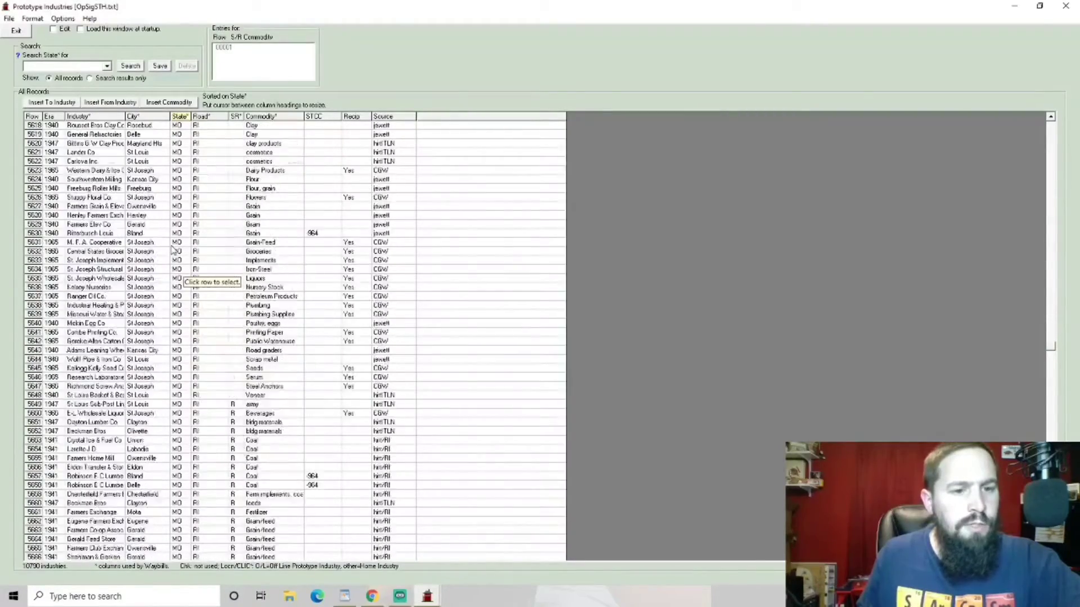
pyautogui.scroll(-15, 173, 250)
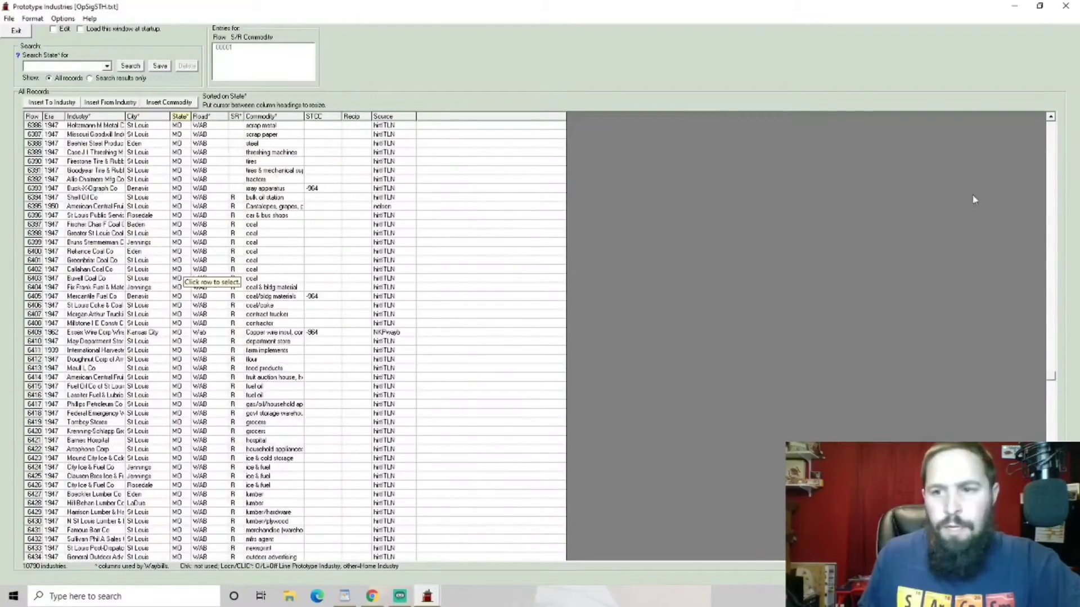
pyautogui.moveTo(1053, 381); pyautogui.dragTo(1050, 429)
pyautogui.scroll(-20, 372, 435)
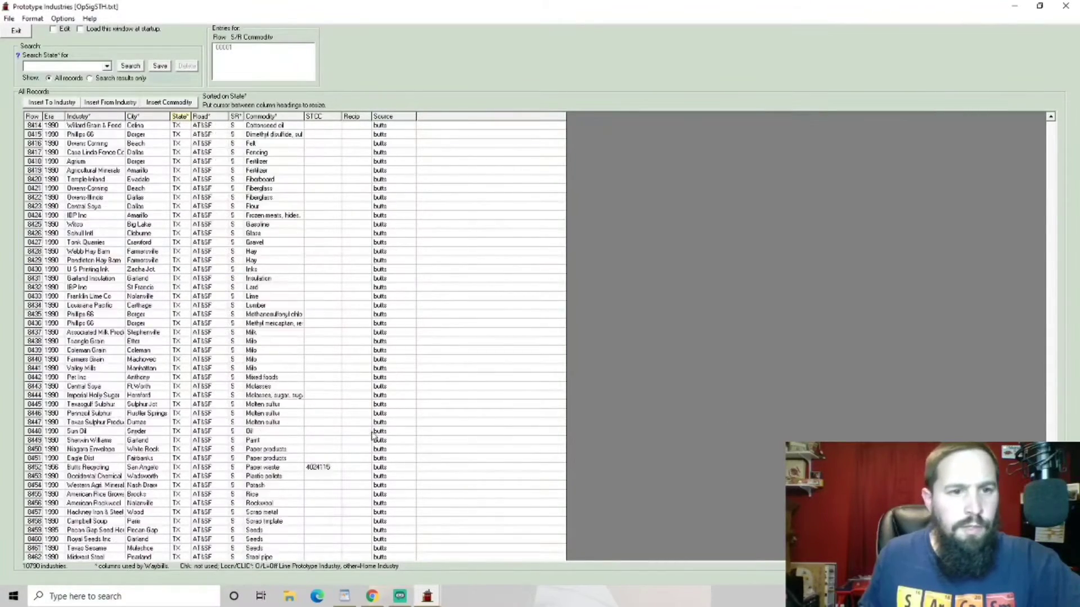
pyautogui.scroll(-20, 373, 436)
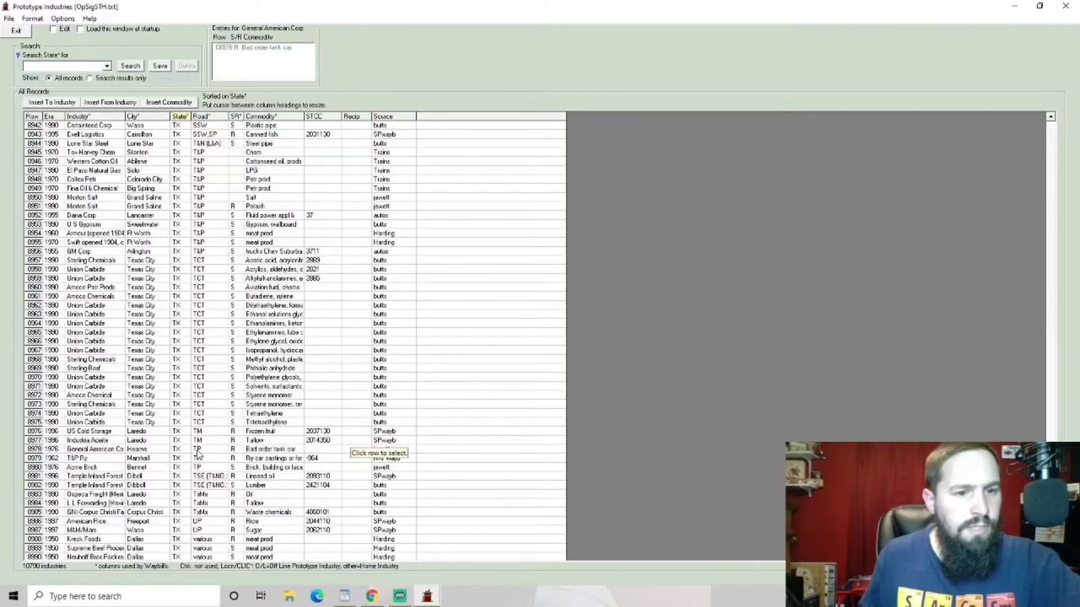
pyautogui.click(197, 450)
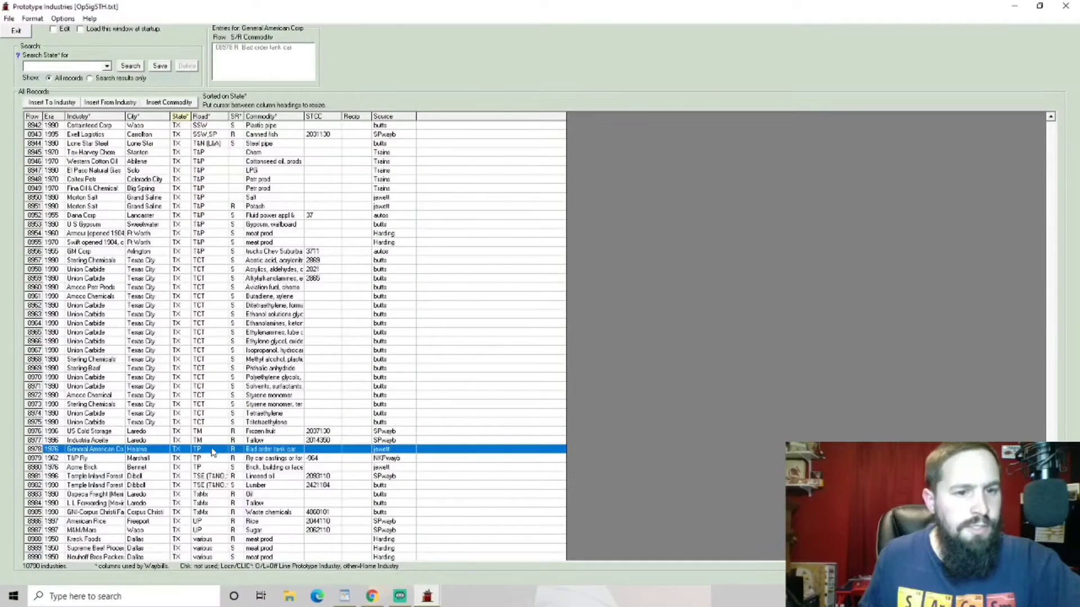
# Sort the industries by road, search the road column for TP, and widen the Road column so full road names fit
pyautogui.click(209, 118)
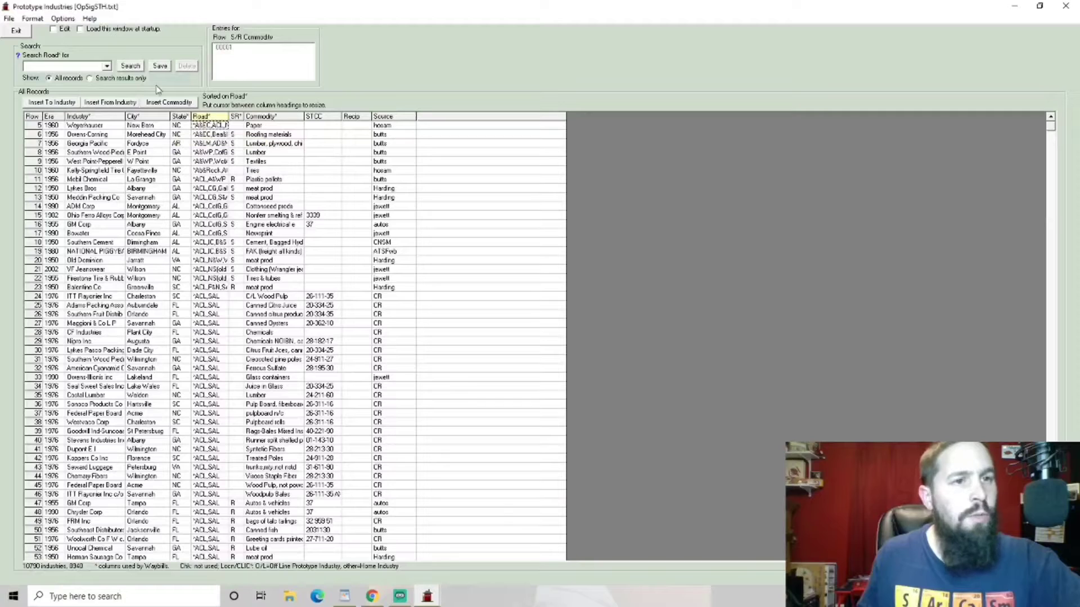
pyautogui.click(92, 67)
pyautogui.write('TH')
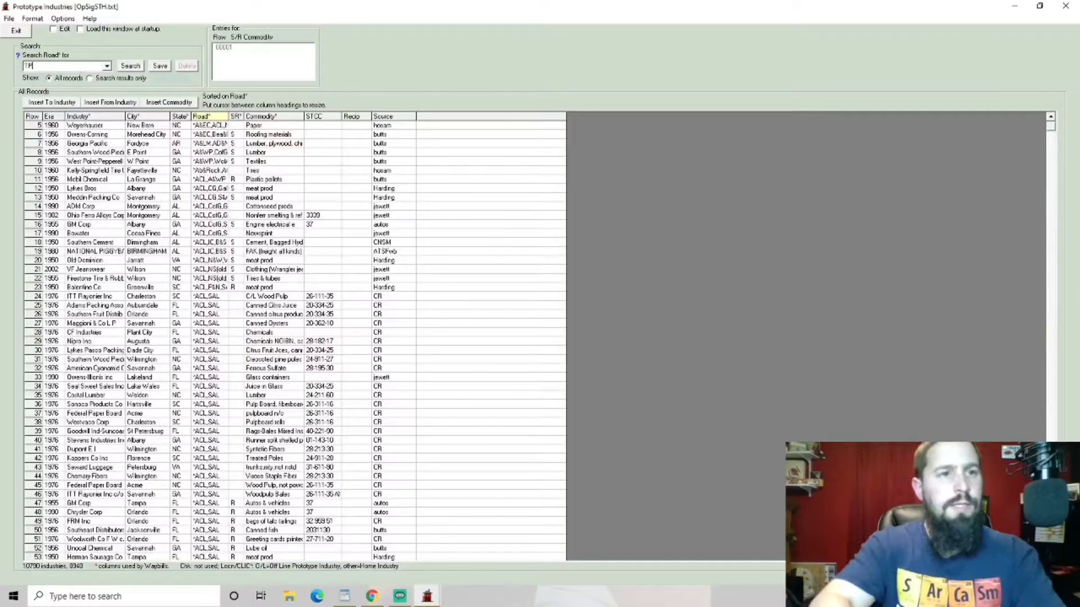
pyautogui.click(131, 67)
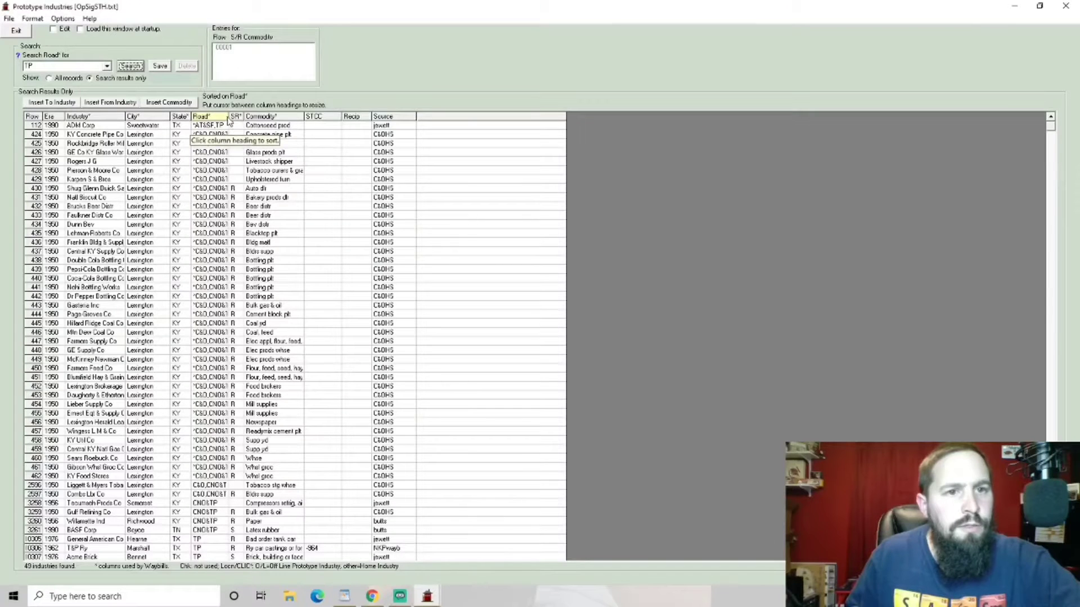
pyautogui.moveTo(230, 116); pyautogui.dragTo(259, 116)
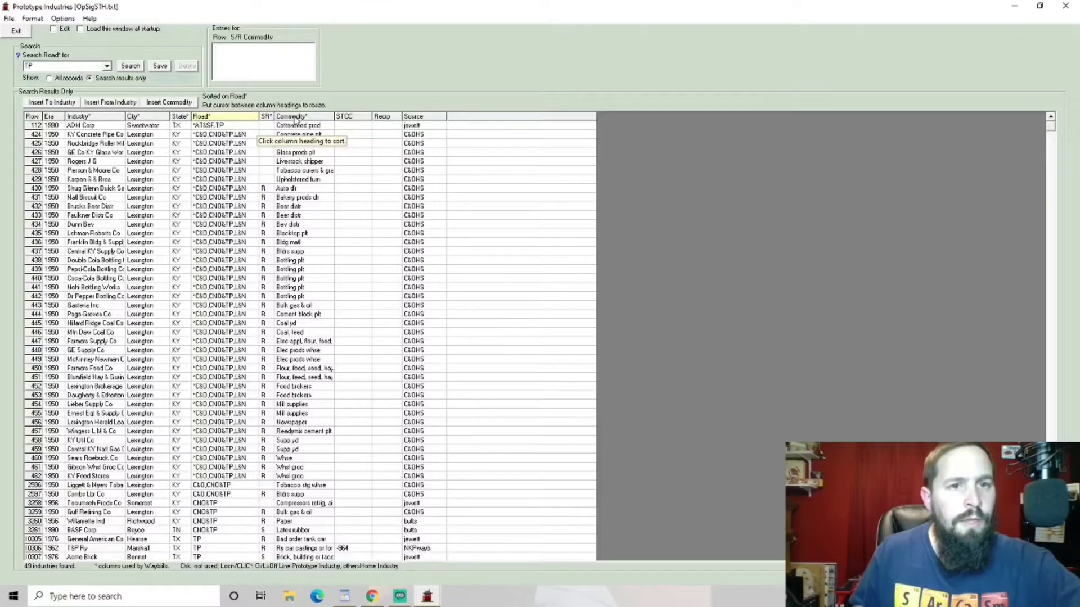
# Sort the TP search results by commodity and search them for cattle
pyautogui.click(293, 117)
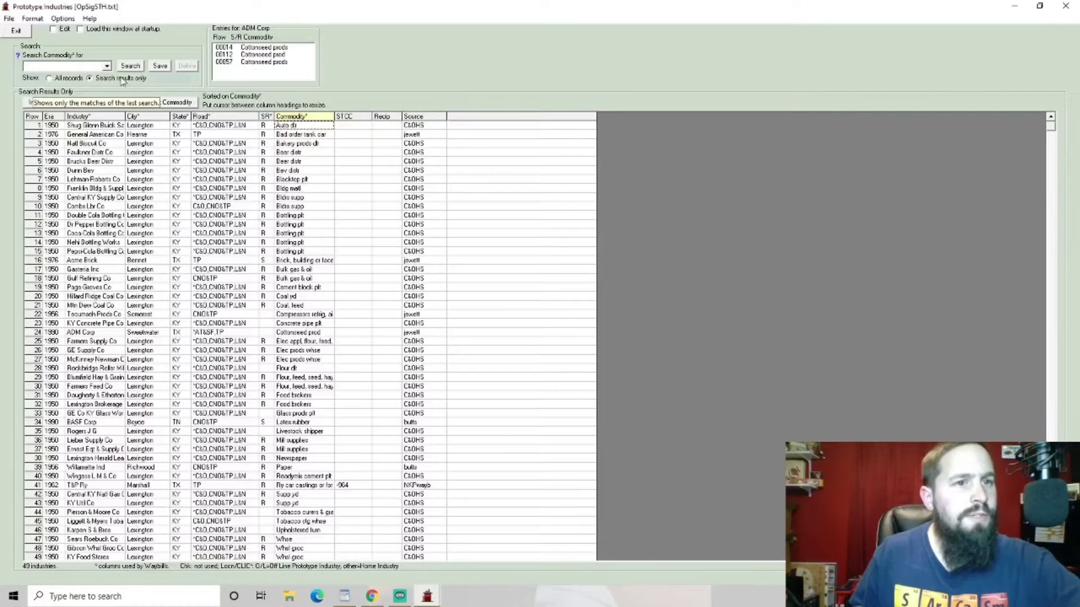
pyautogui.click(68, 68)
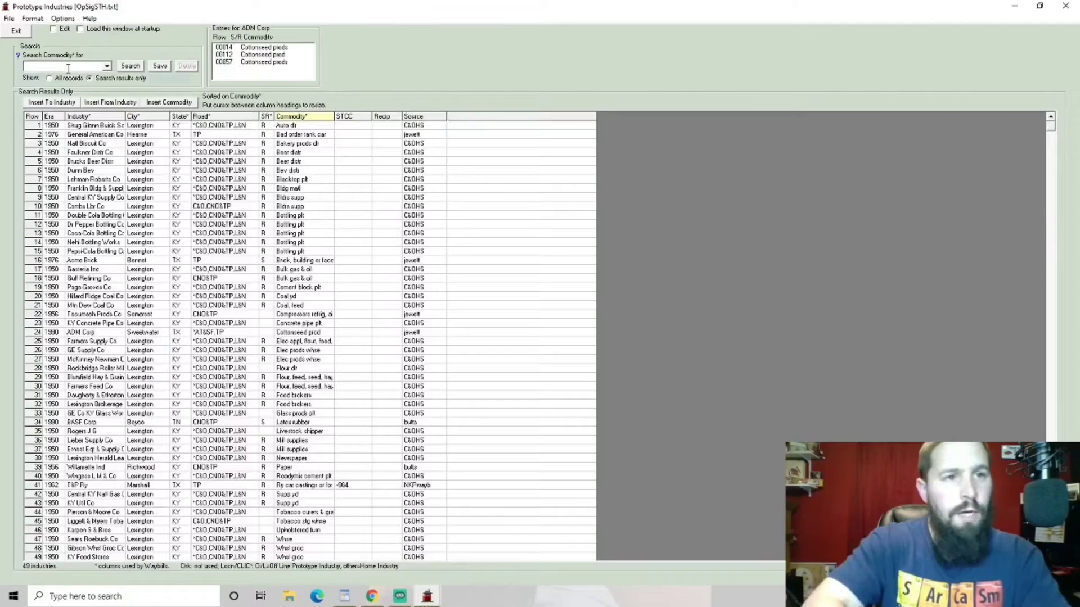
pyautogui.write('cattle')
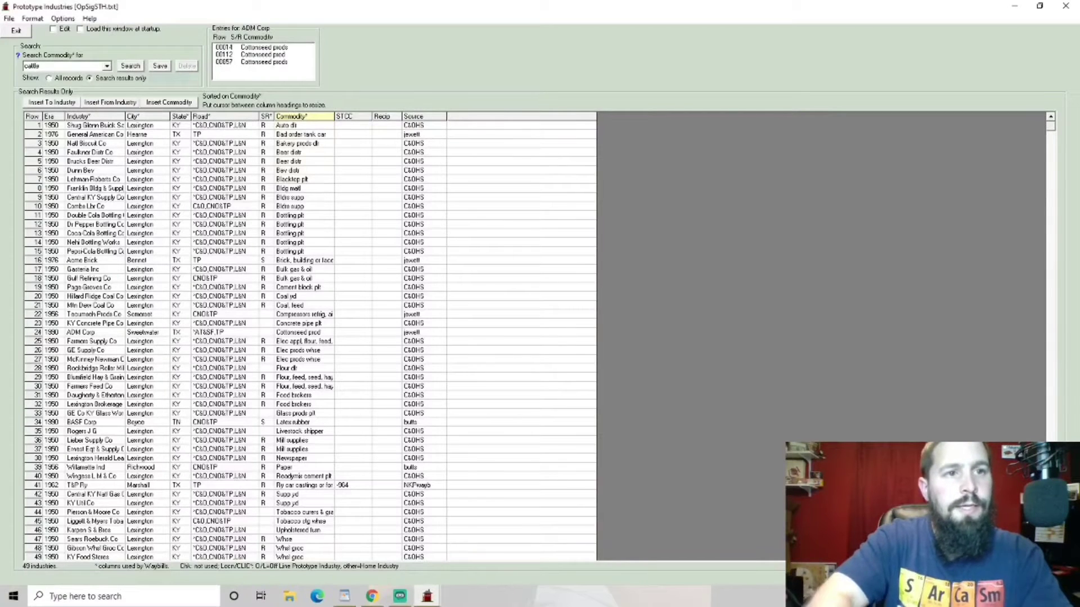
pyautogui.click(127, 68)
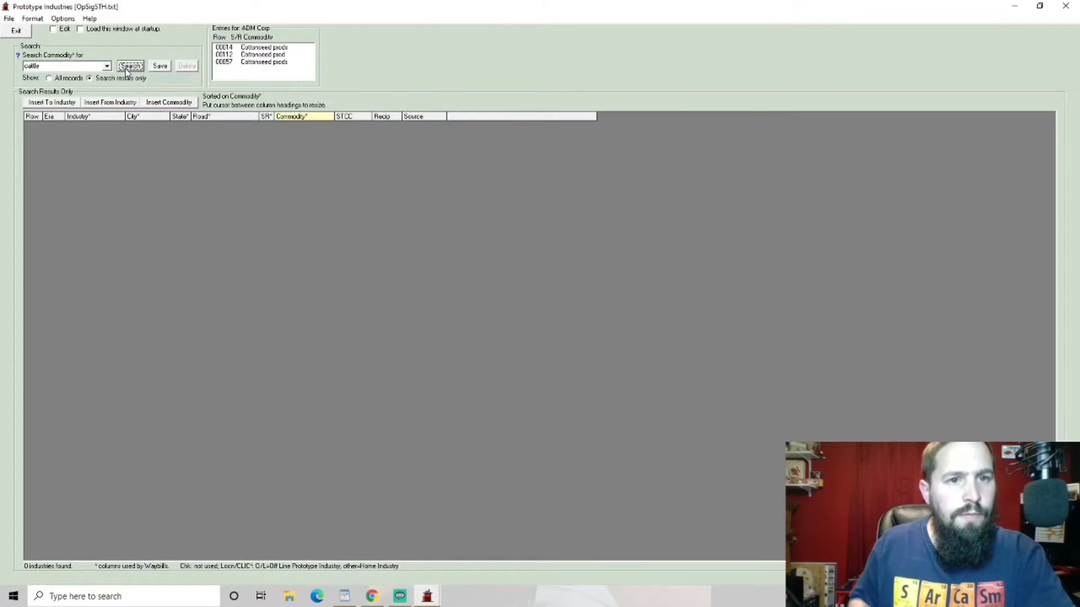
# Show all records again and search the commodity column for sheep
pyautogui.click(56, 78)
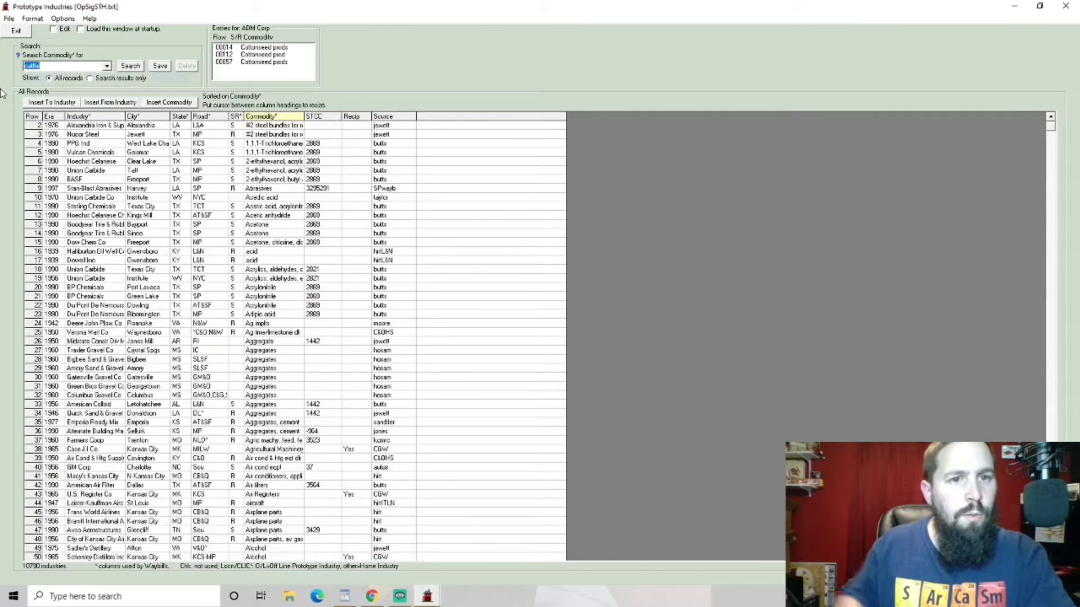
pyautogui.write('sheep')
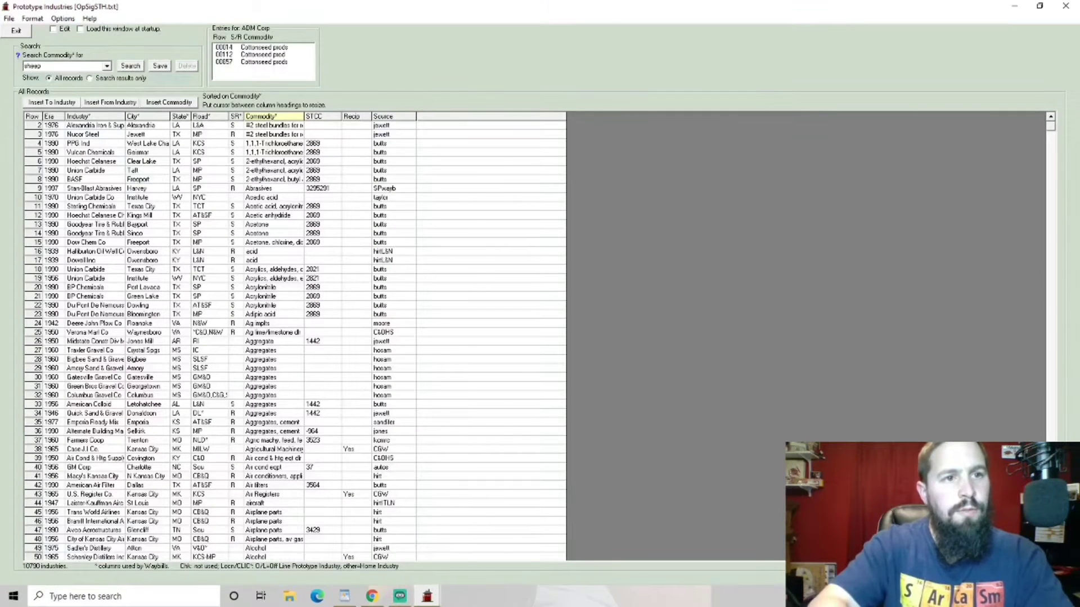
pyautogui.click(135, 66)
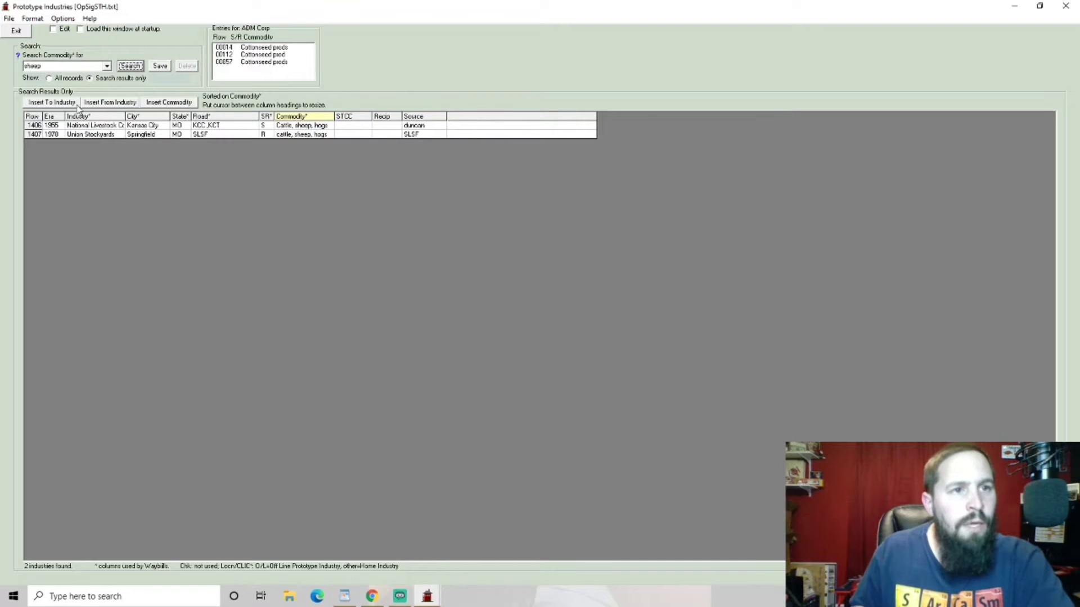
# Load the OpSigWST prototype industry file from the Shenware folder
pyautogui.click(9, 18)
pyautogui.click(25, 43)
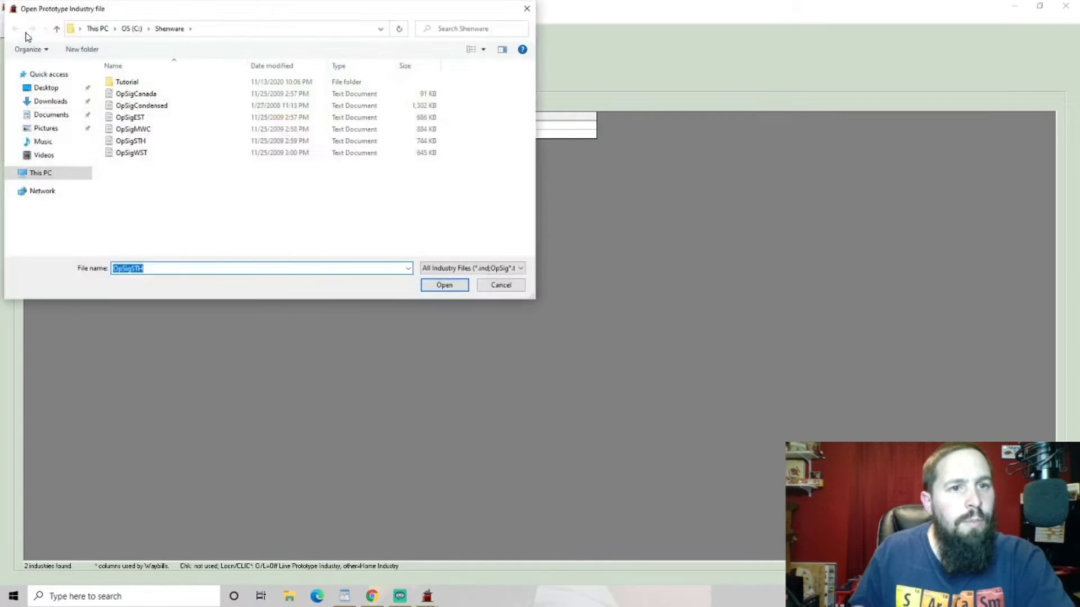
pyautogui.click(129, 153)
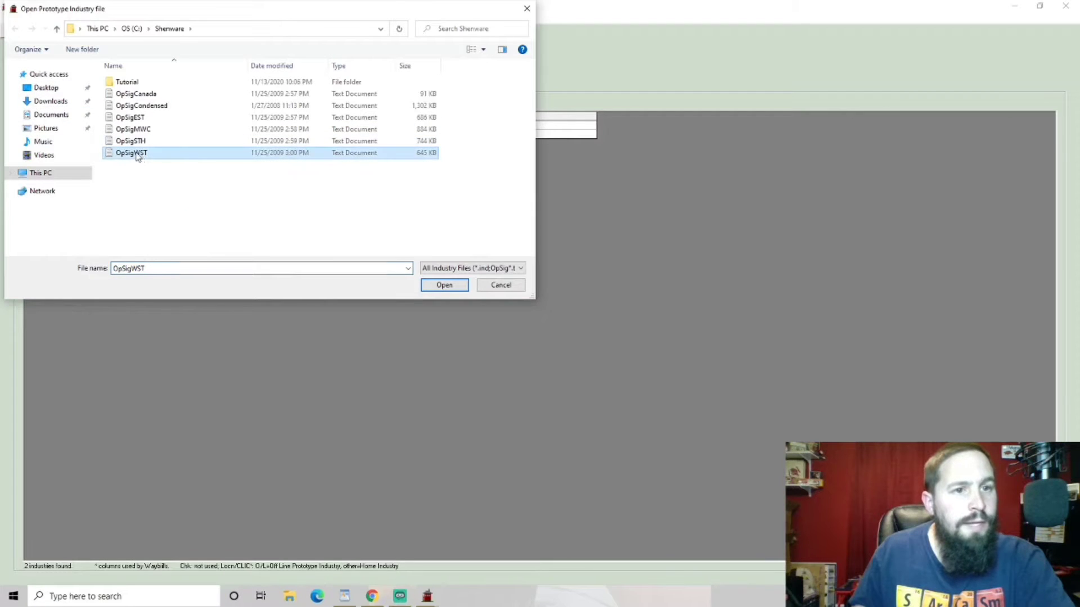
pyautogui.click(444, 285)
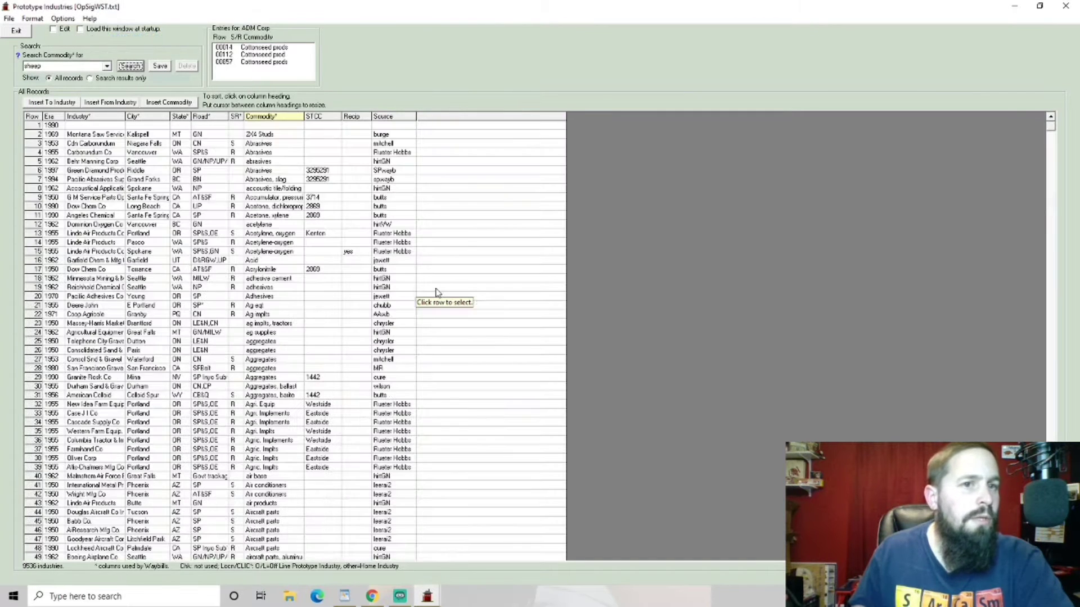
# Sort the western industries by commodity and search them for sheep
pyautogui.click(273, 117)
pyautogui.click(79, 66)
pyautogui.write('sheep')
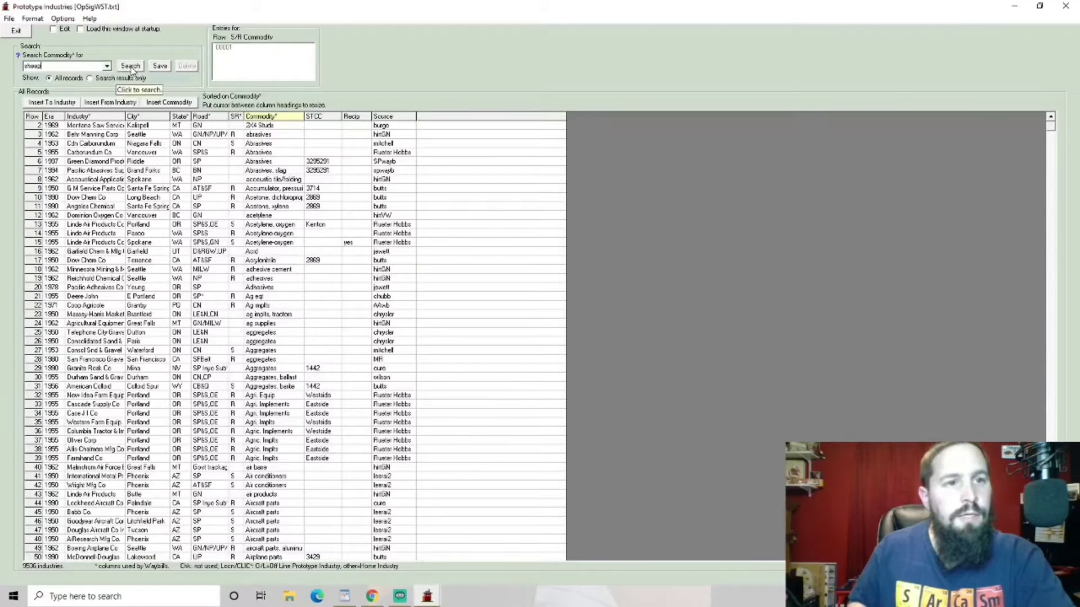
pyautogui.click(131, 66)
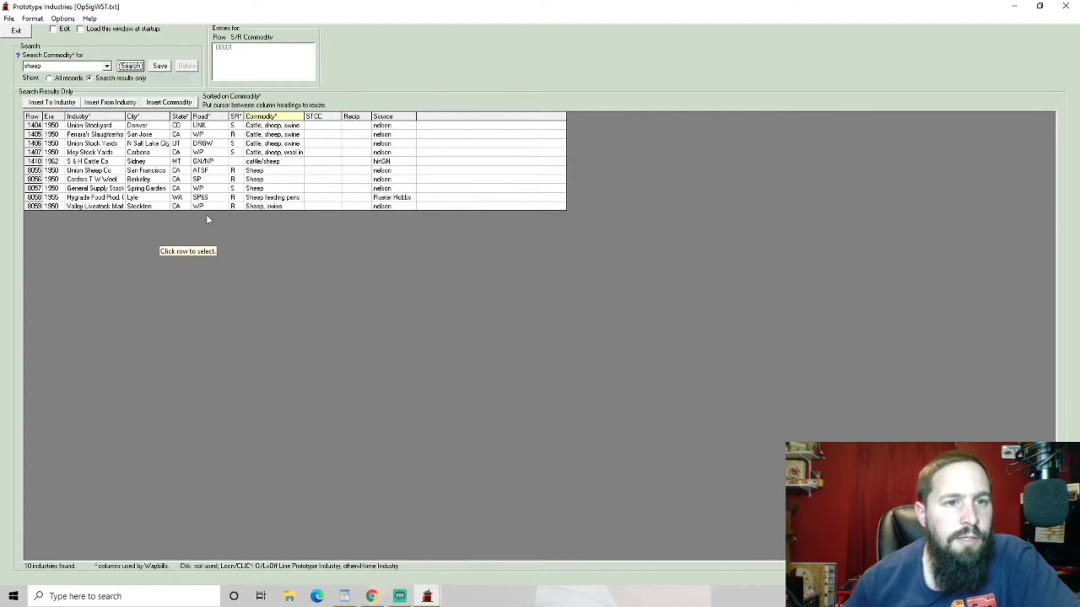
# Compare several of the sheep industries and select Union Stock Yards in N Salt Lake City, UT, on the DRGW
pyautogui.click(8, 19)
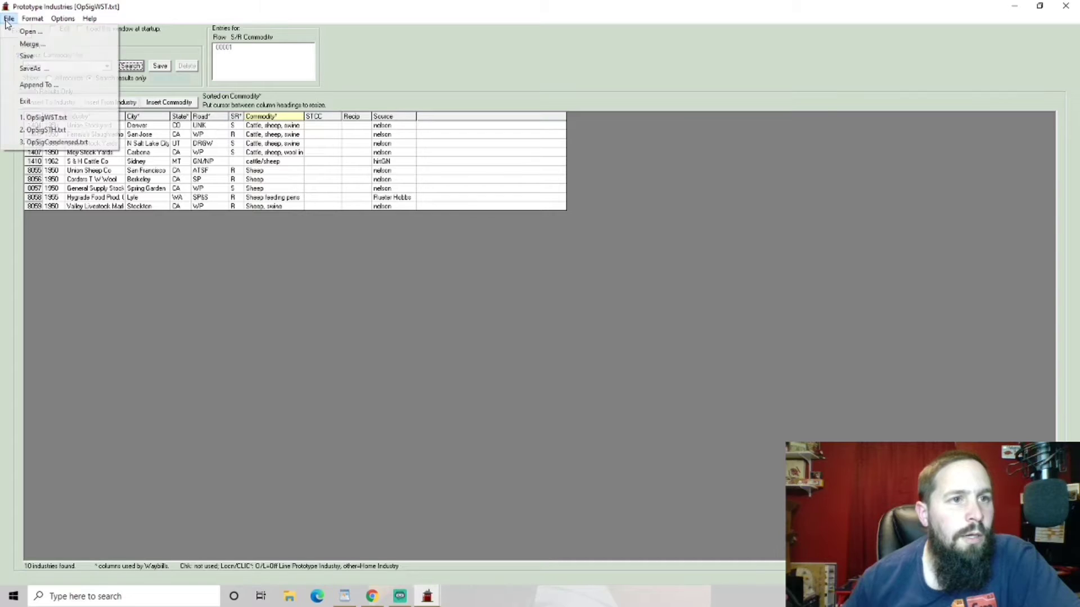
pyautogui.click(8, 19)
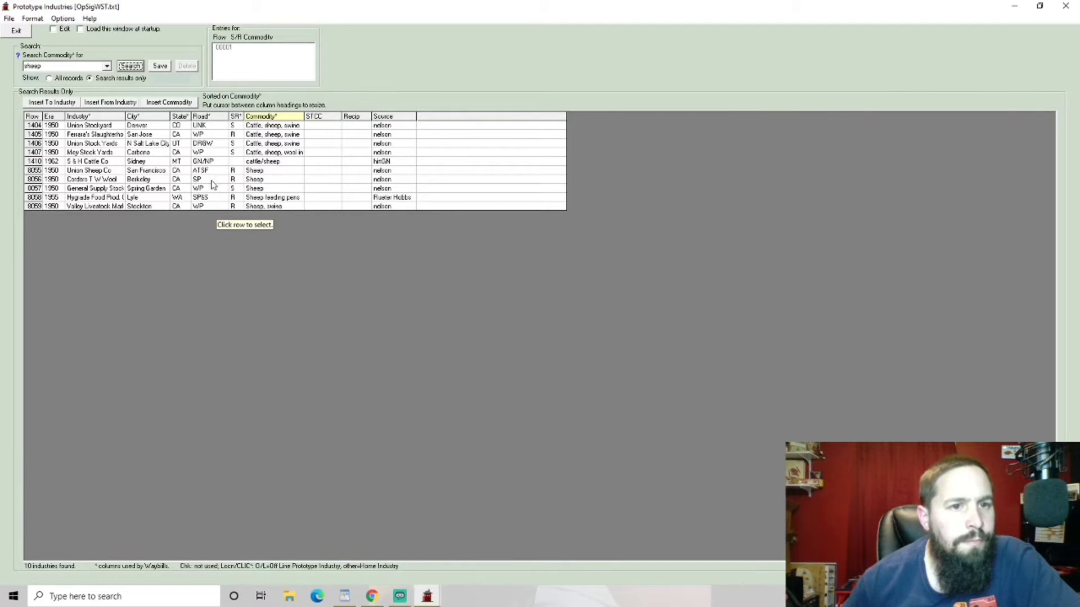
pyautogui.click(256, 180)
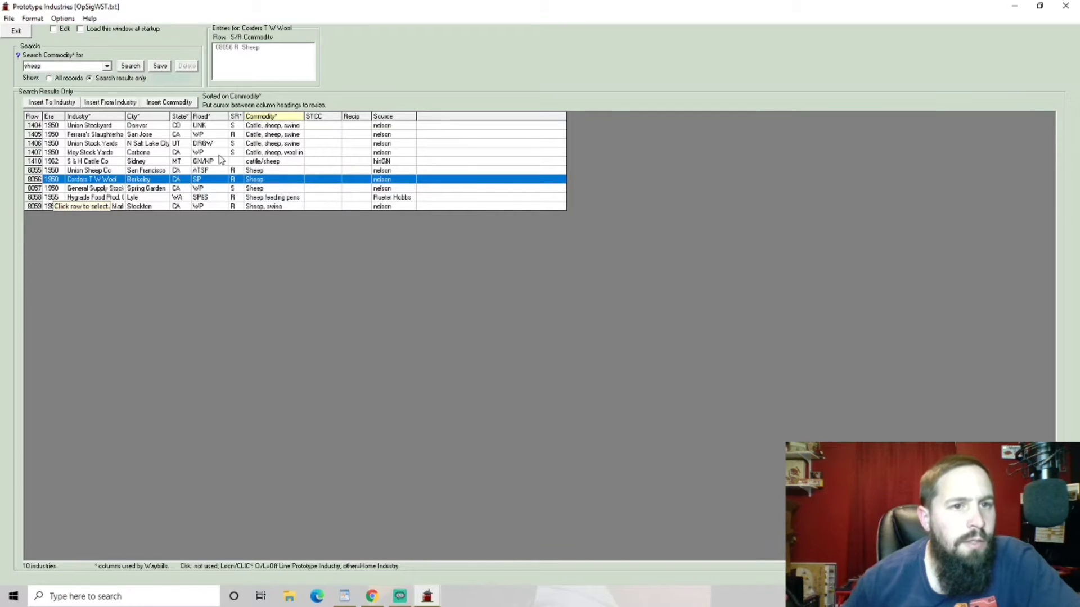
pyautogui.click(198, 127)
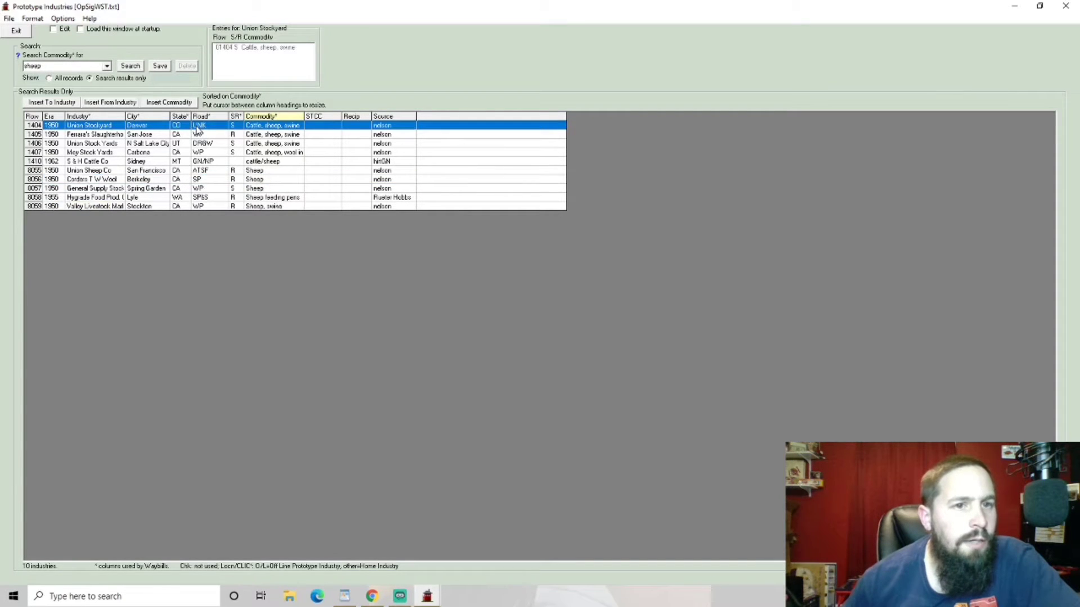
pyautogui.click(209, 145)
pyautogui.click(211, 153)
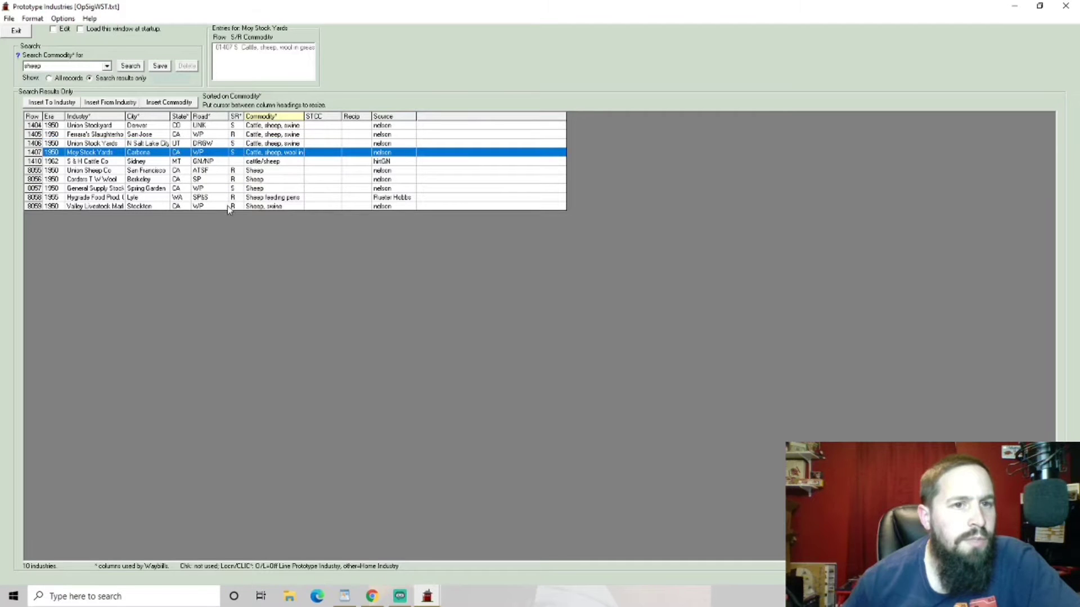
pyautogui.click(208, 145)
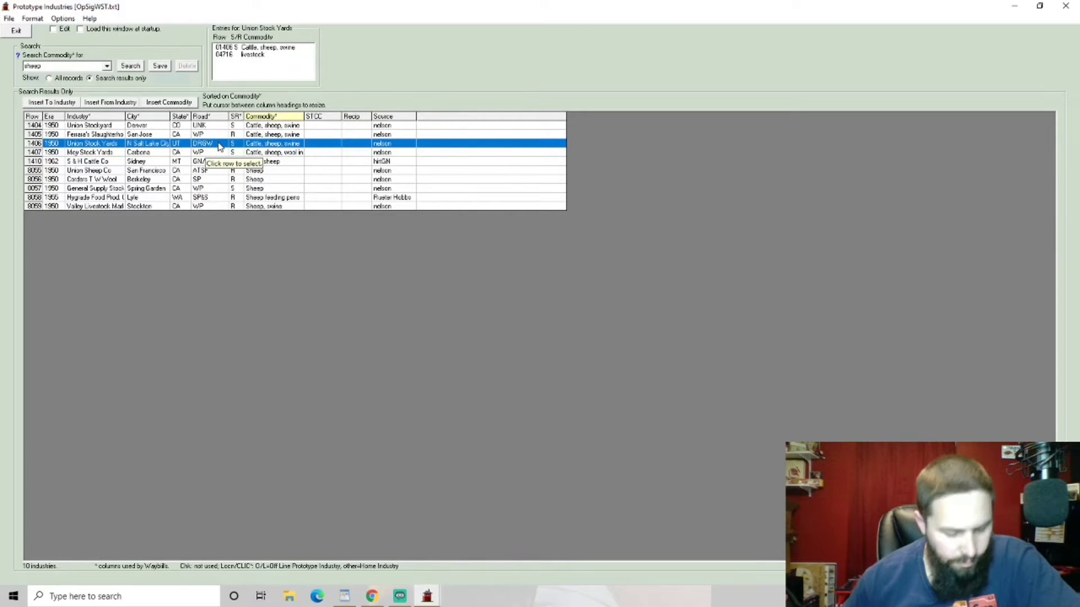
# Insert Union Stock Yards as waybill 1's origin, and resize the prototype industries window so the waybill previews stay visible beside it
pyautogui.click(115, 104)
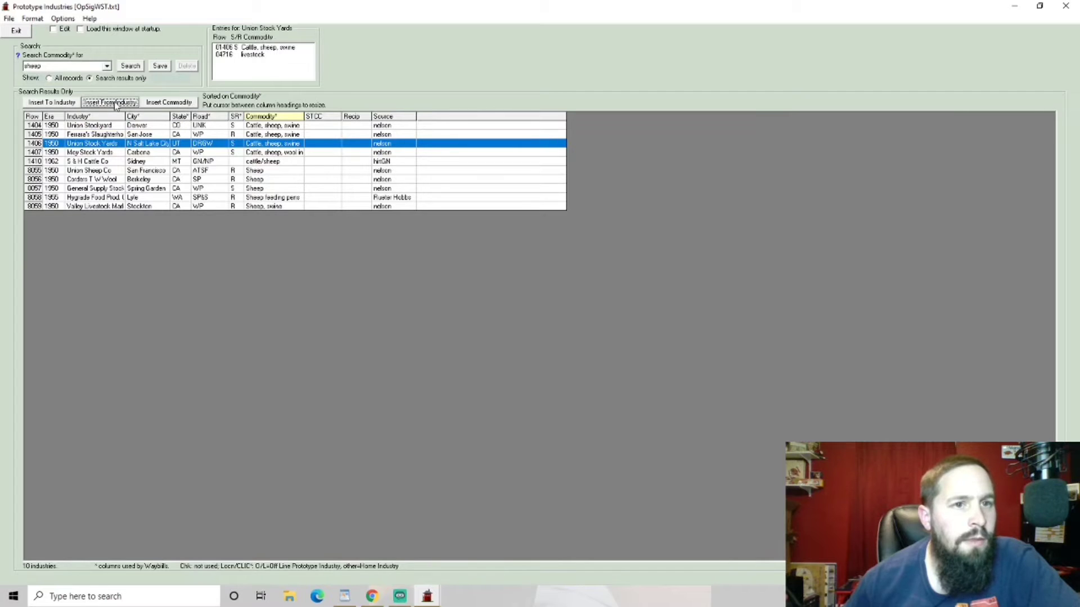
pyautogui.click(1042, 6)
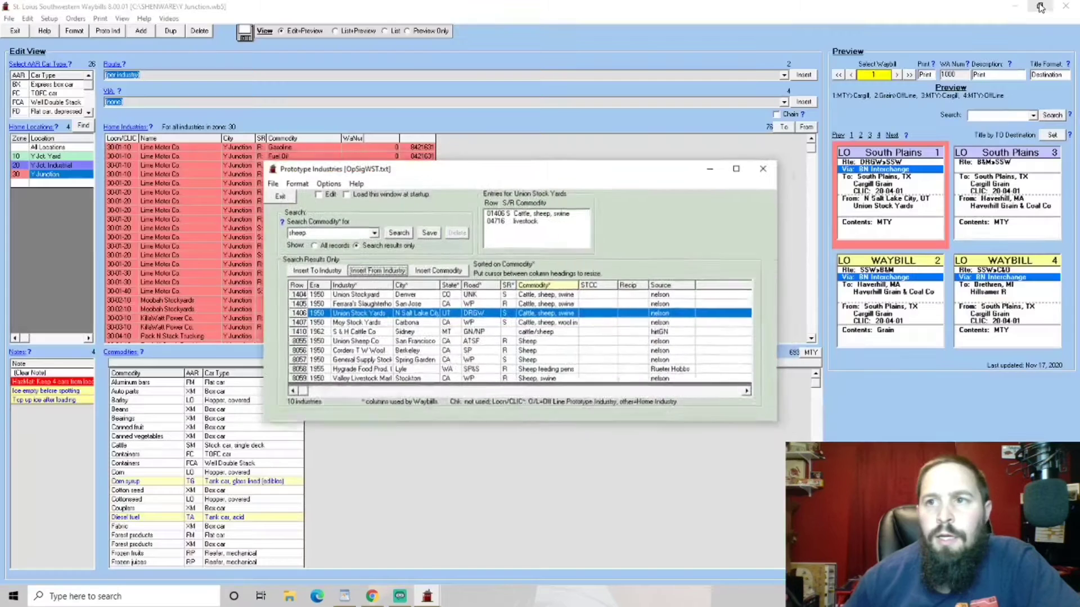
pyautogui.moveTo(586, 186); pyautogui.dragTo(488, 147)
pyautogui.doubleClick(487, 138)
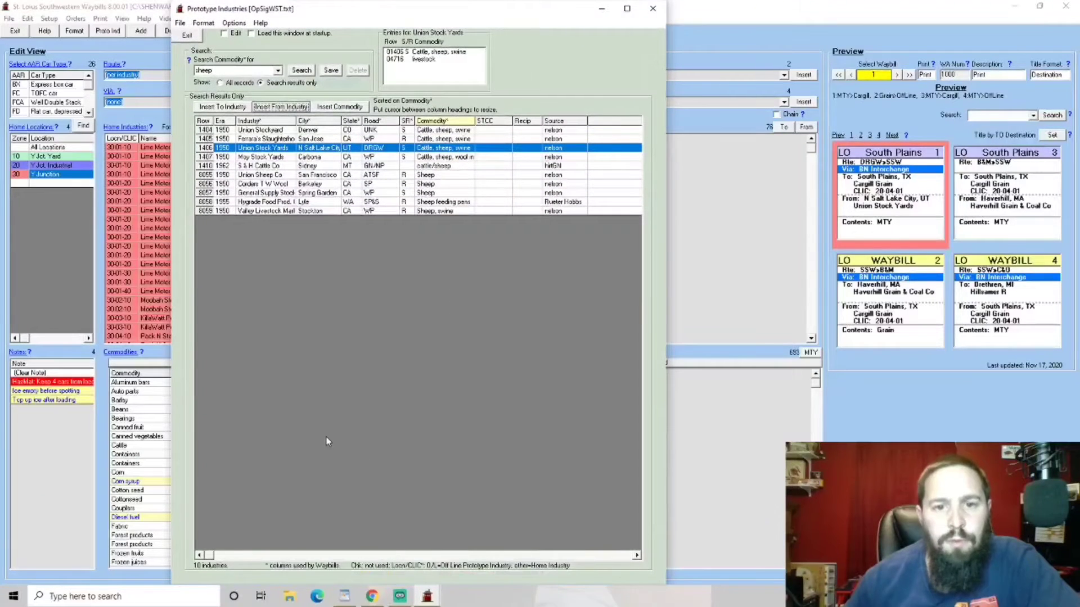
pyautogui.moveTo(174, 334); pyautogui.dragTo(3, 383)
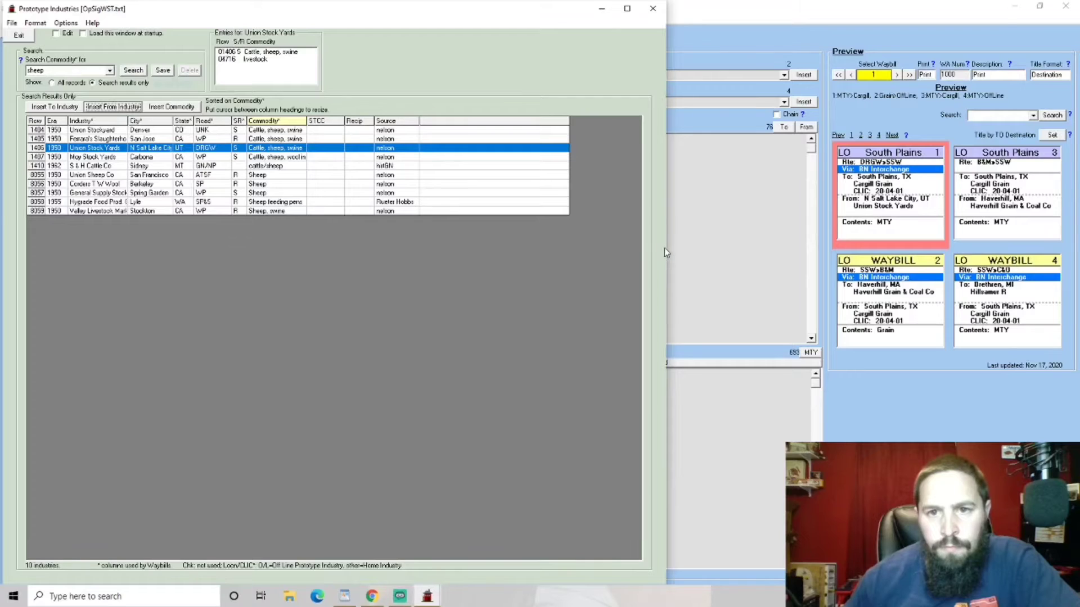
pyautogui.moveTo(670, 246); pyautogui.dragTo(777, 218)
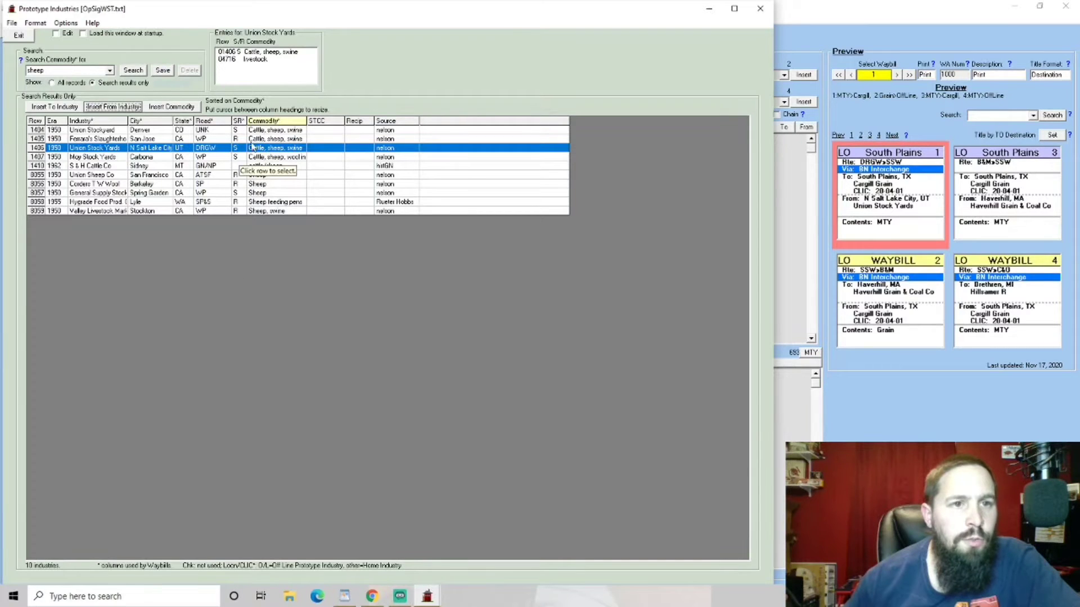
# Set waybill 1's contents to Sheep using the commodity of the Union Sheep Co entry in San Francisco
pyautogui.click(172, 107)
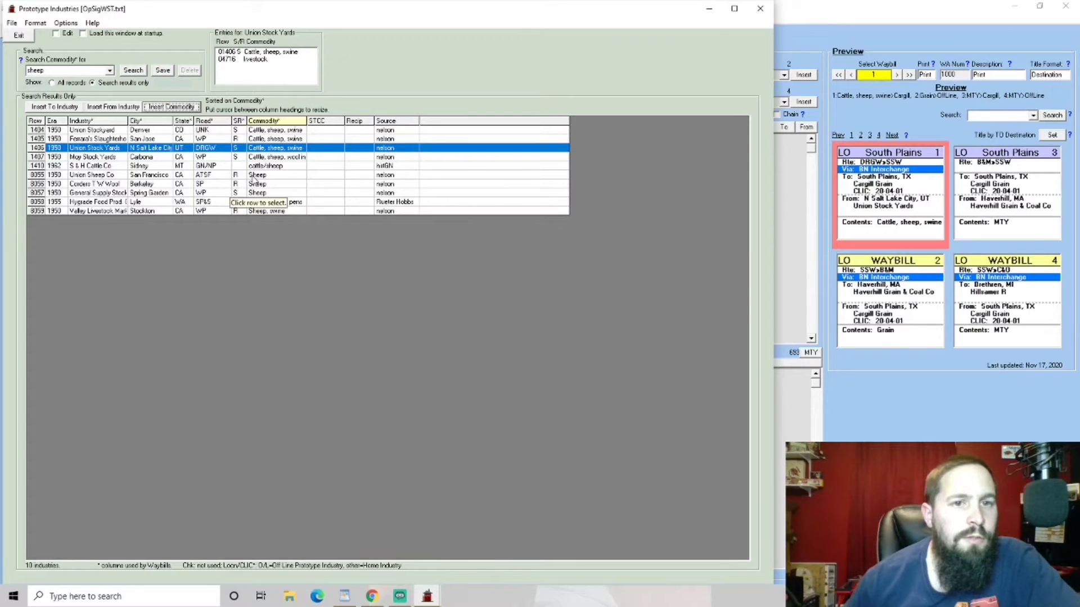
pyautogui.click(254, 176)
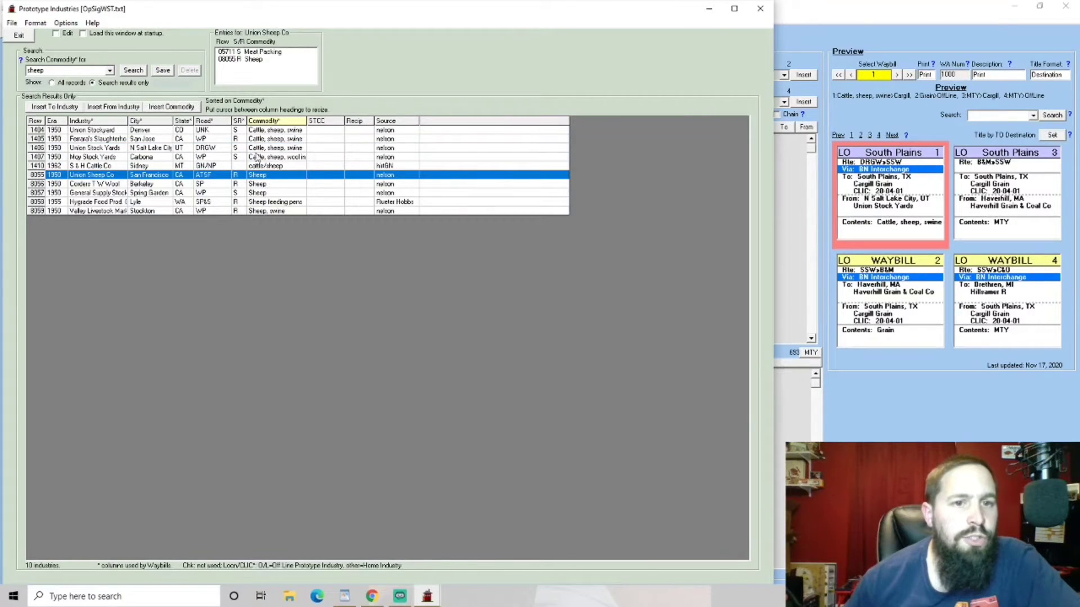
pyautogui.click(164, 108)
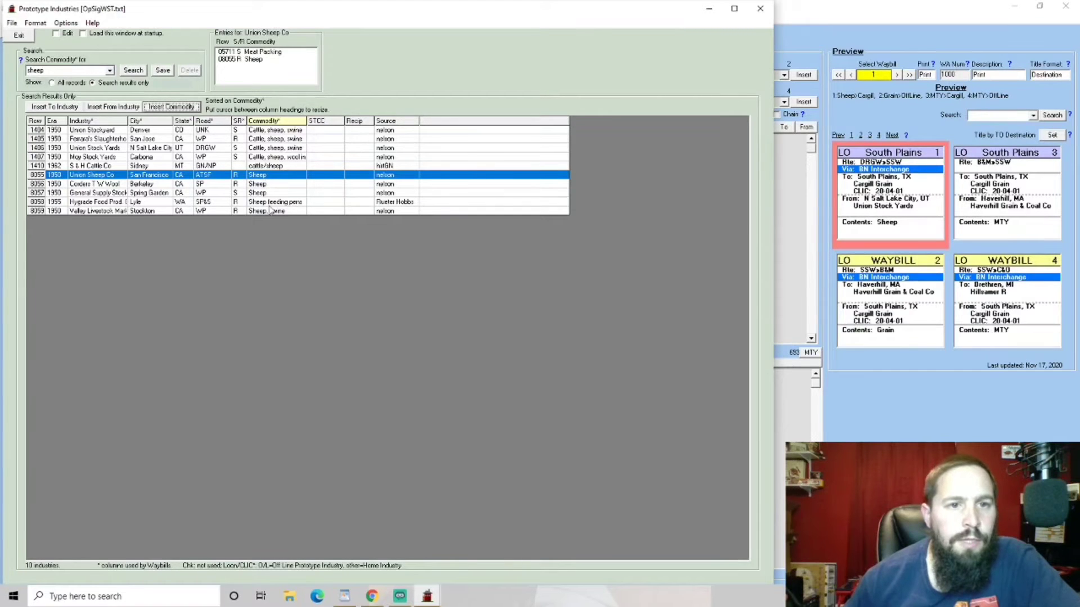
pyautogui.click(369, 273)
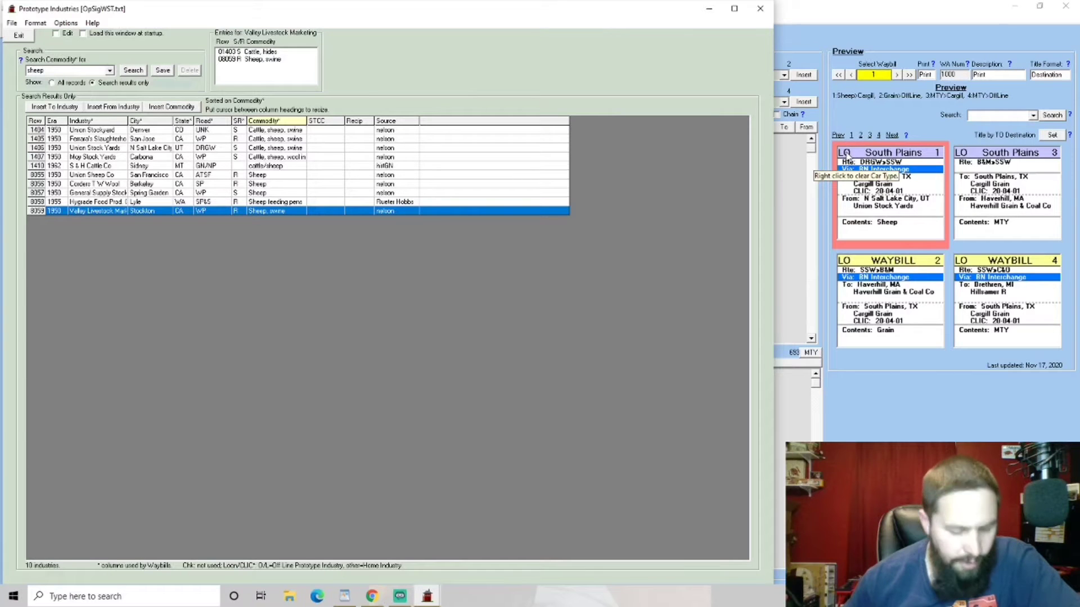
# Minimize the prototype industries list and open the commodities setup
pyautogui.click(708, 9)
pyautogui.click(108, 353)
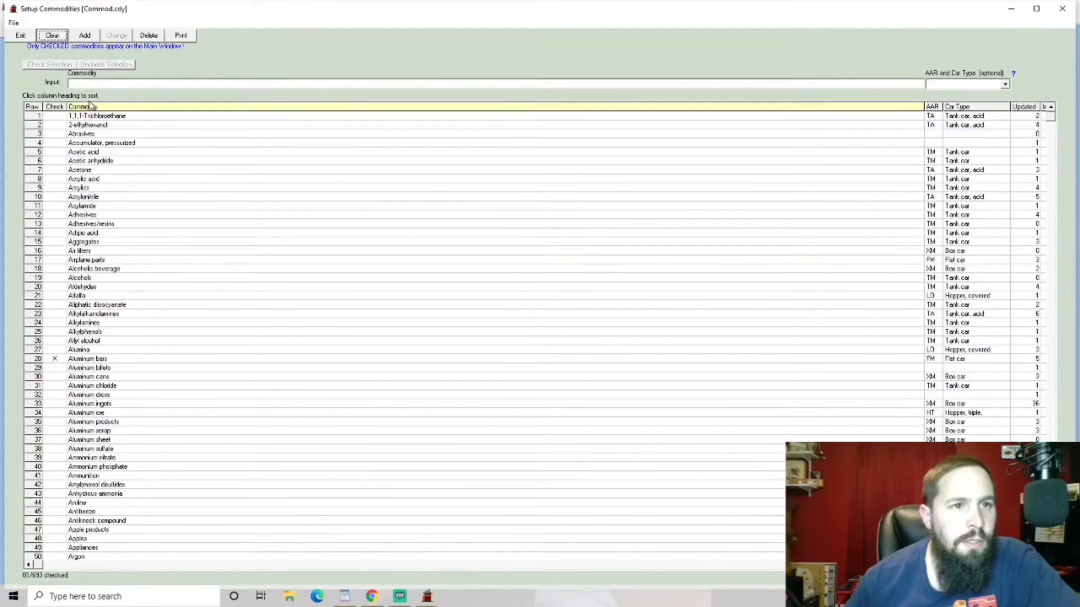
pyautogui.click(108, 84)
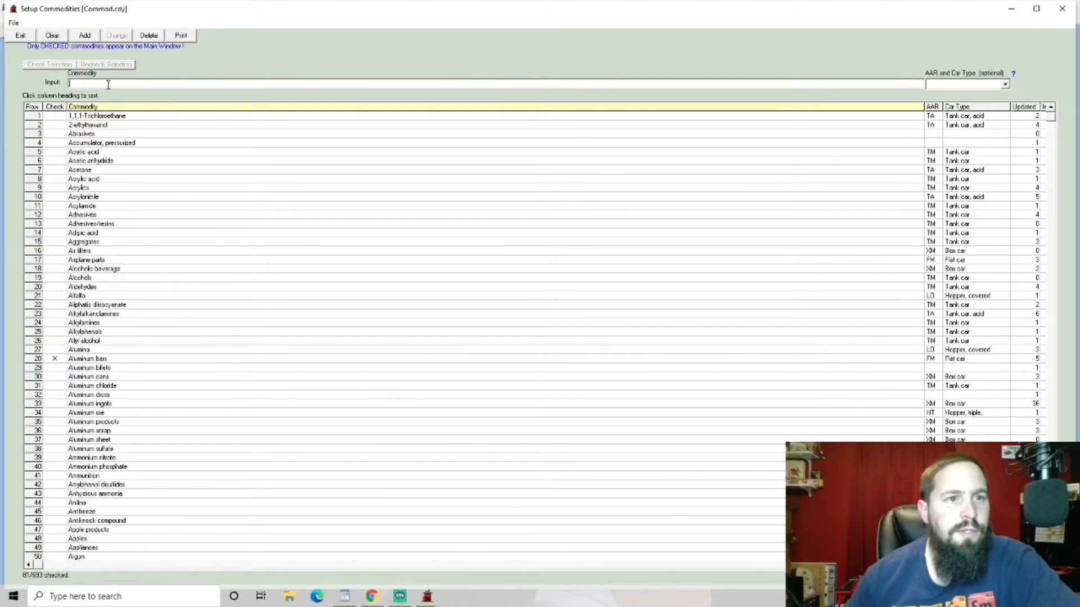
pyautogui.write('sheep')
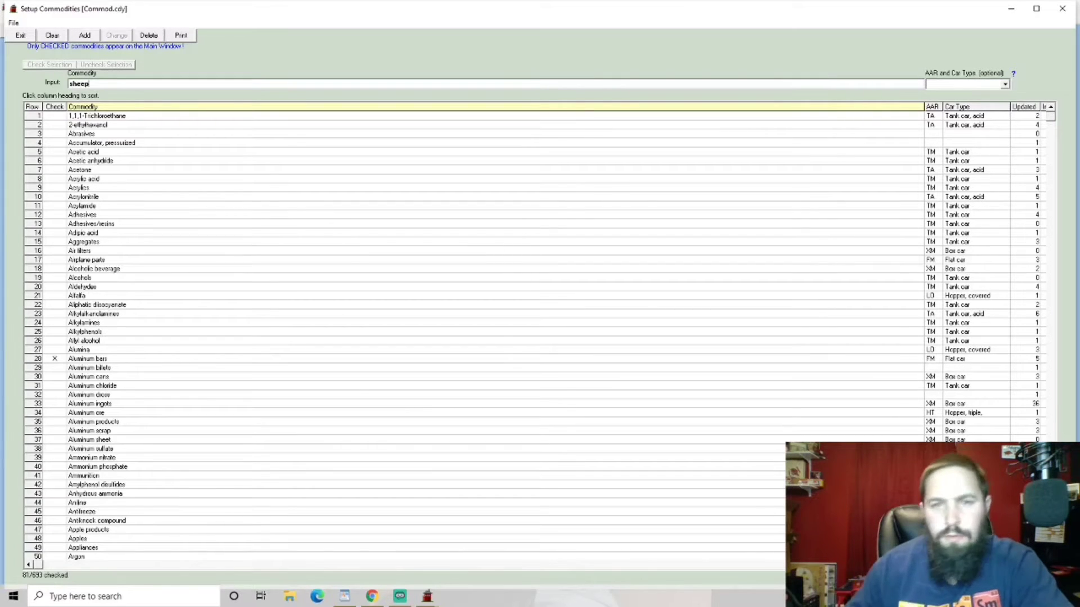
pyautogui.press('BackSpace')
pyautogui.press('BackSpace')
pyautogui.press('BackSpace')
pyautogui.press('BackSpace')
pyautogui.press('BackSpace')
# Find the Sheep entry in the commodities setup, check its assigned car type, and return to the main window
pyautogui.scroll(-1, 131, 294)
pyautogui.scroll(-12, 132, 294)
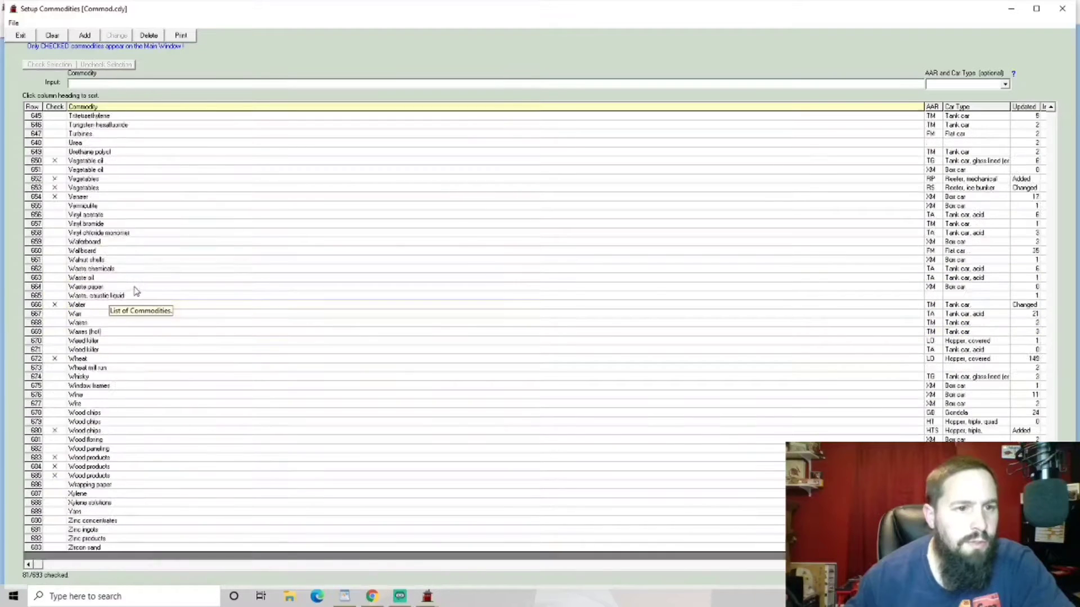
pyautogui.scroll(3, 135, 292)
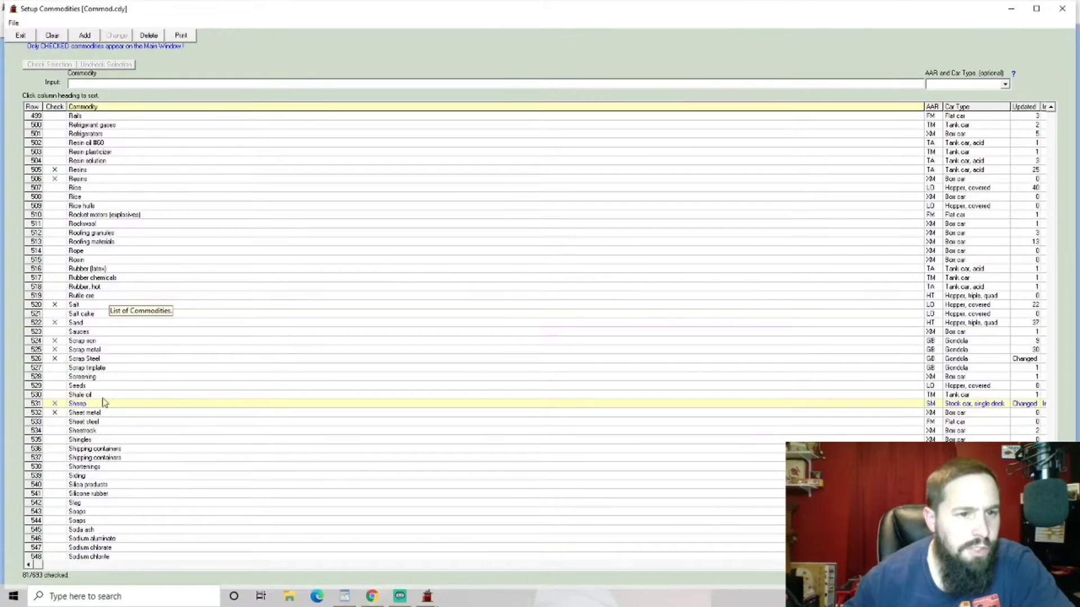
pyautogui.click(81, 406)
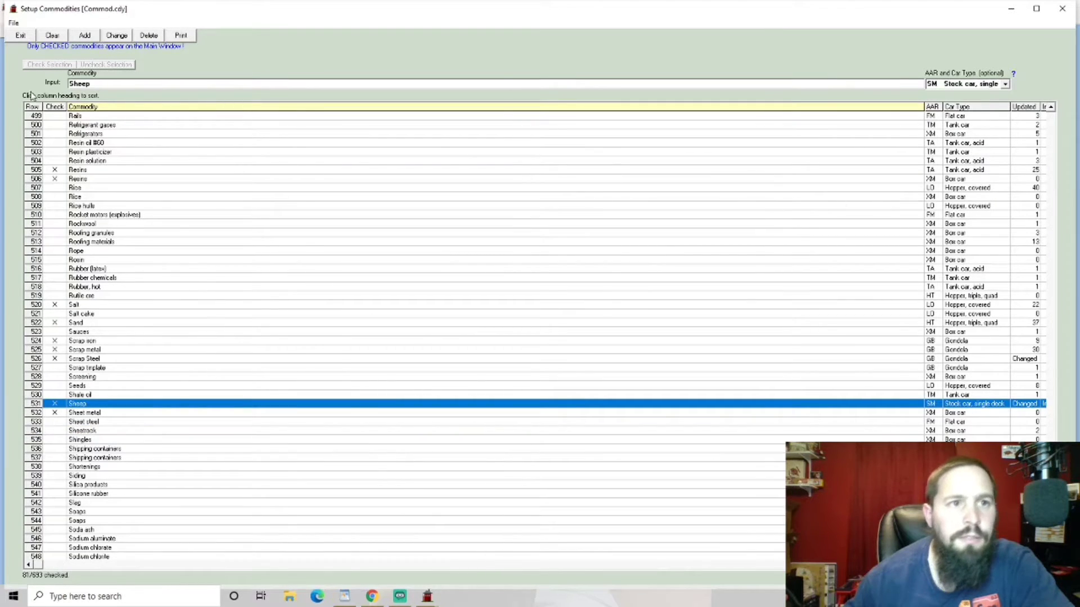
pyautogui.click(19, 35)
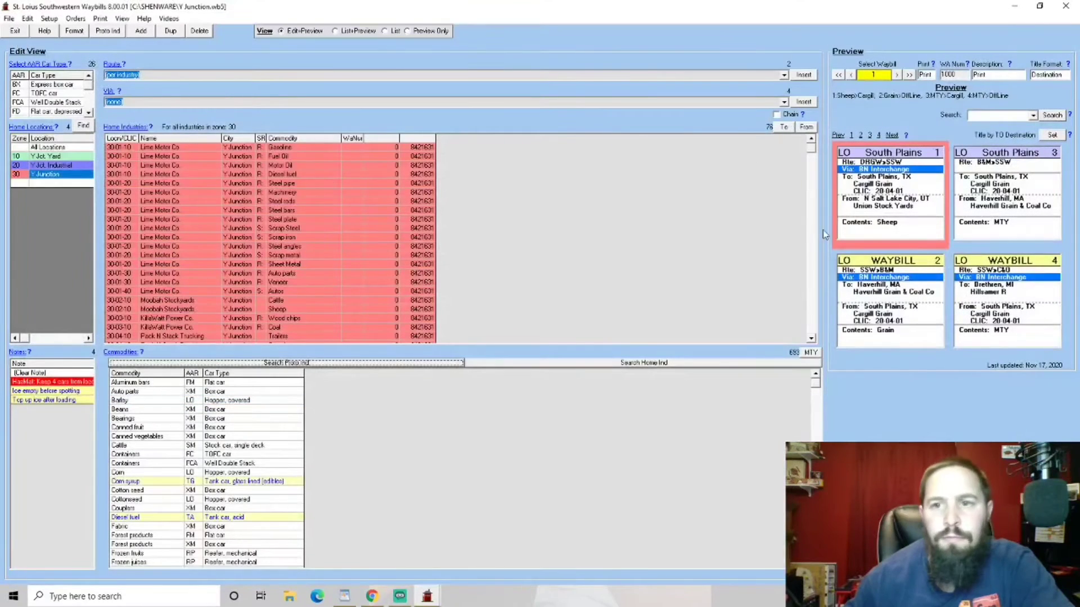
# Assign the Sheep commodity with its single-deck stock car to waybill 1, and make the home industry Juicy J's Meat Co. its destination
pyautogui.scroll(-15, 235, 459)
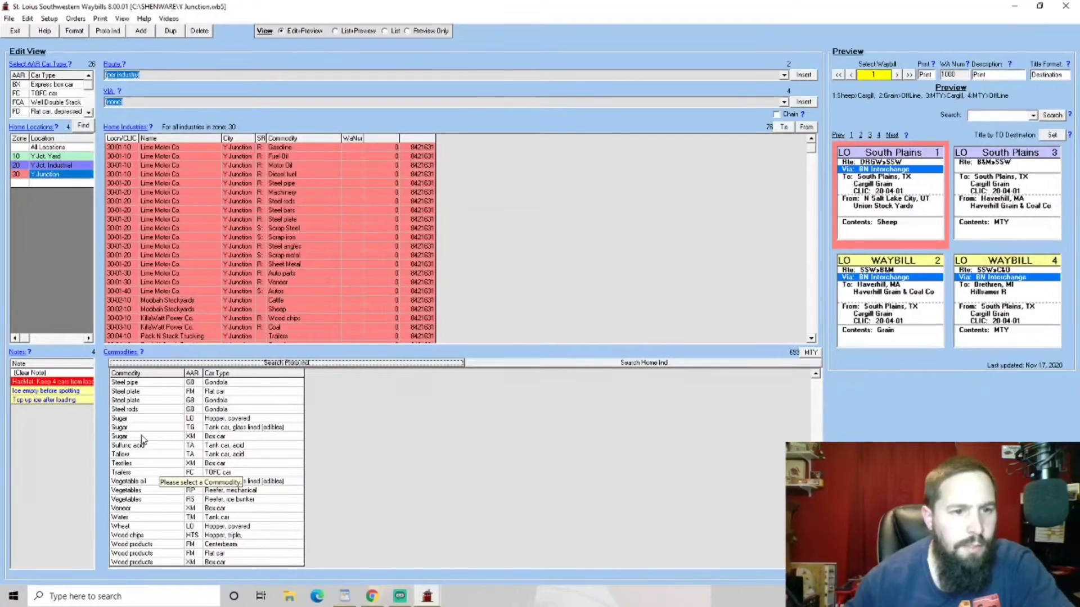
pyautogui.scroll(7, 142, 439)
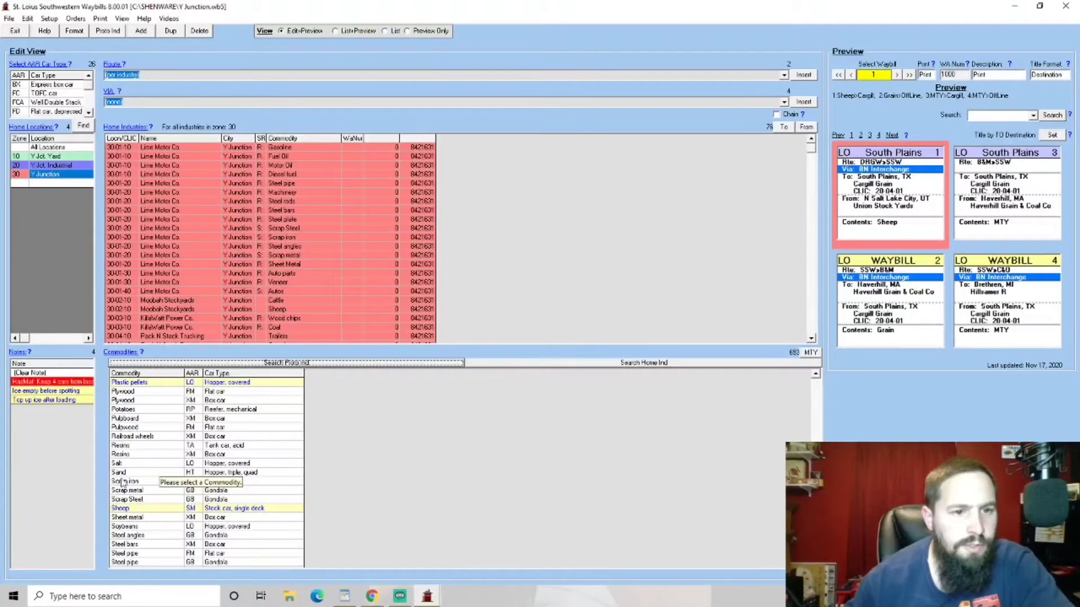
pyautogui.click(120, 508)
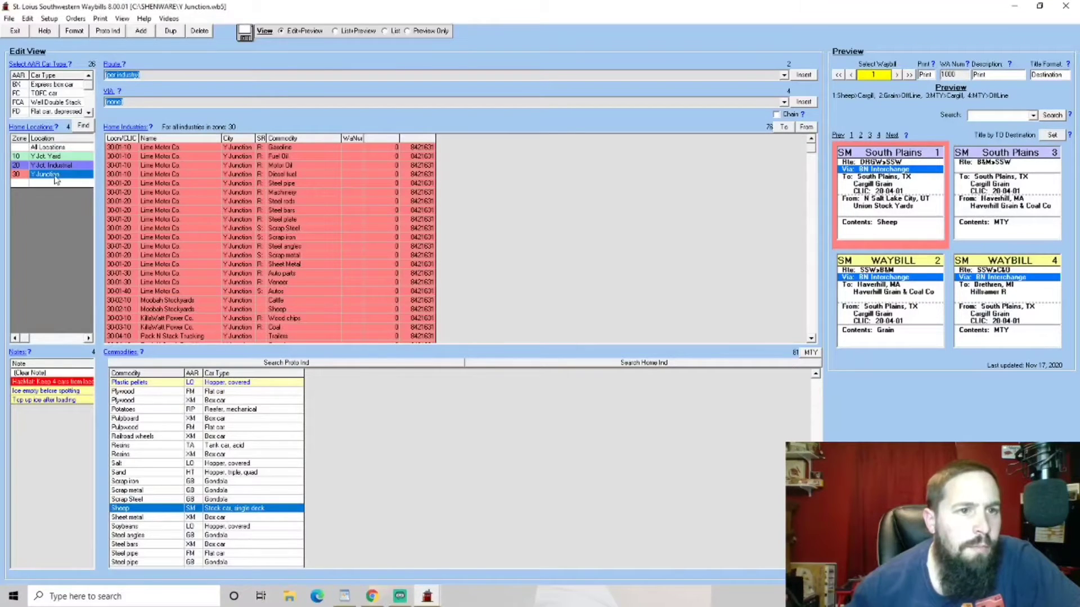
pyautogui.click(574, 364)
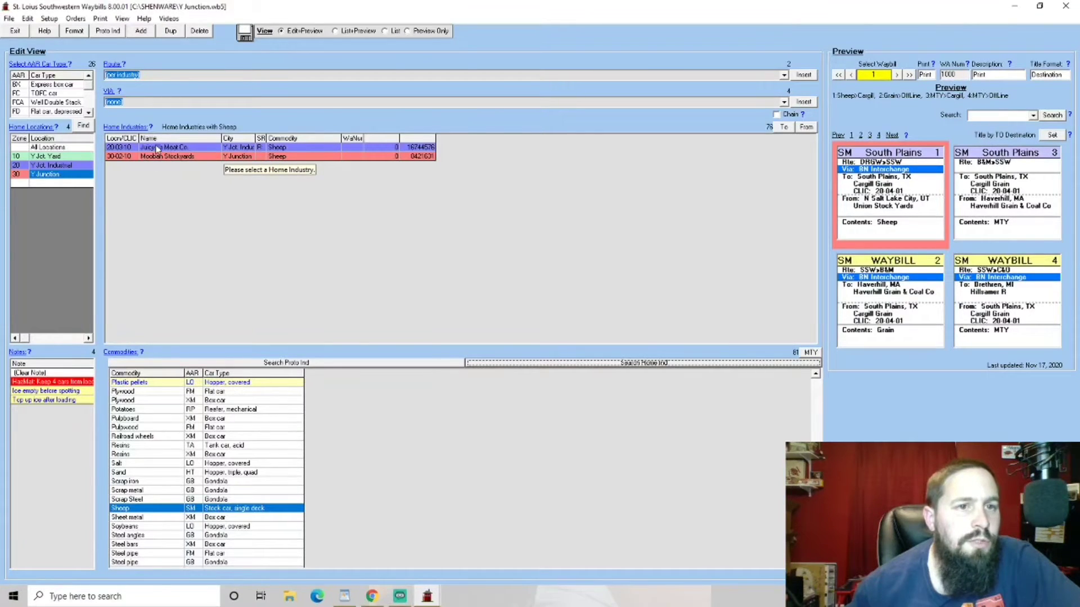
pyautogui.doubleClick(176, 148)
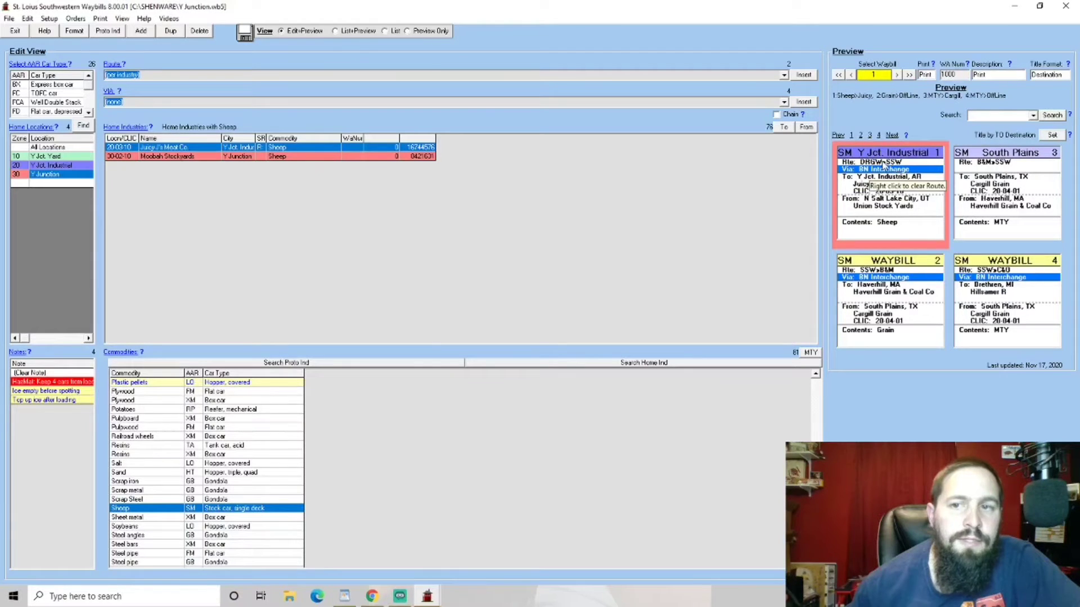
# Check the reporting marks and railroad name in the railroad name setup
pyautogui.click(27, 18)
pyautogui.moveTo(48, 18)
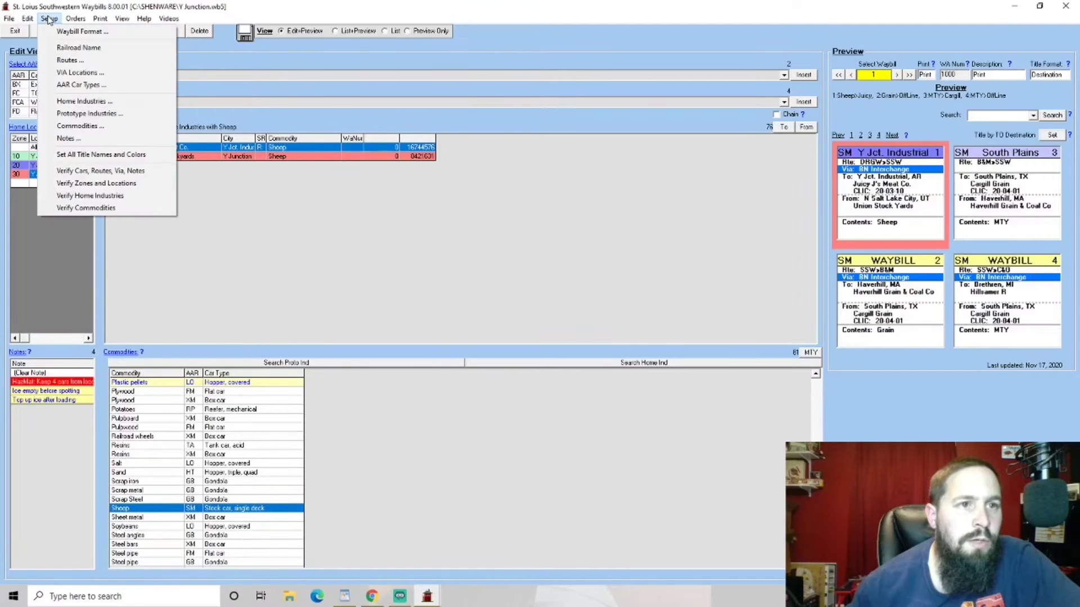
pyautogui.click(56, 48)
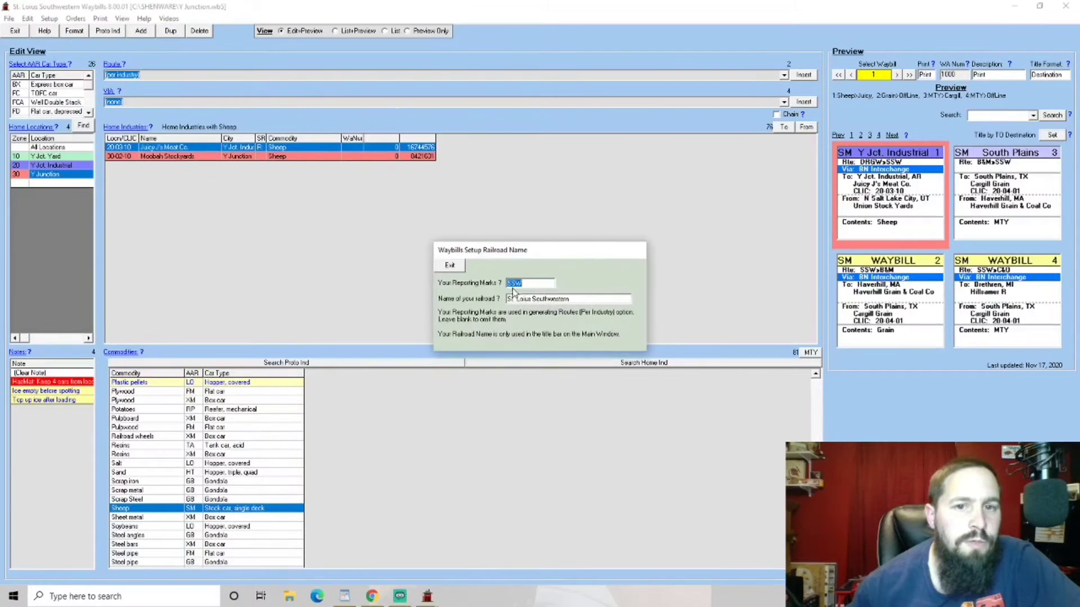
pyautogui.click(450, 266)
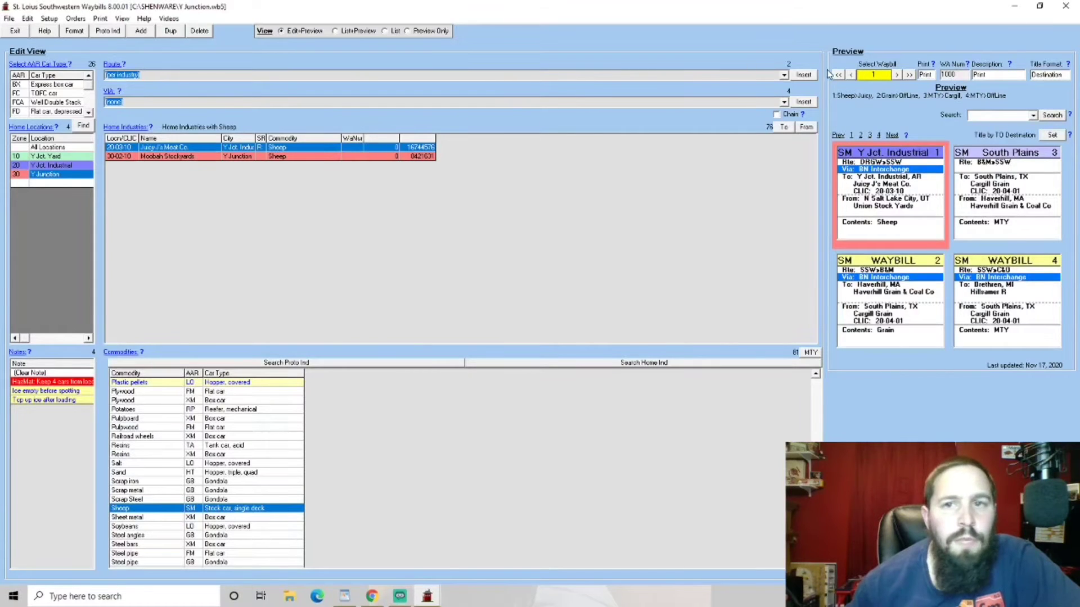
# Set the via location of waybill 1 to Local
pyautogui.click(784, 102)
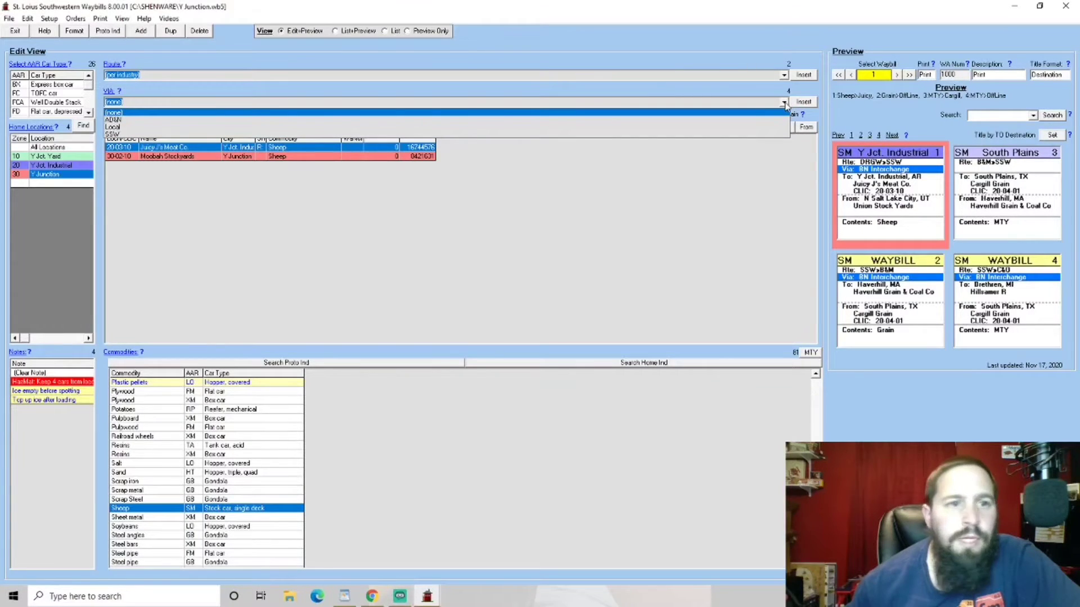
pyautogui.click(118, 127)
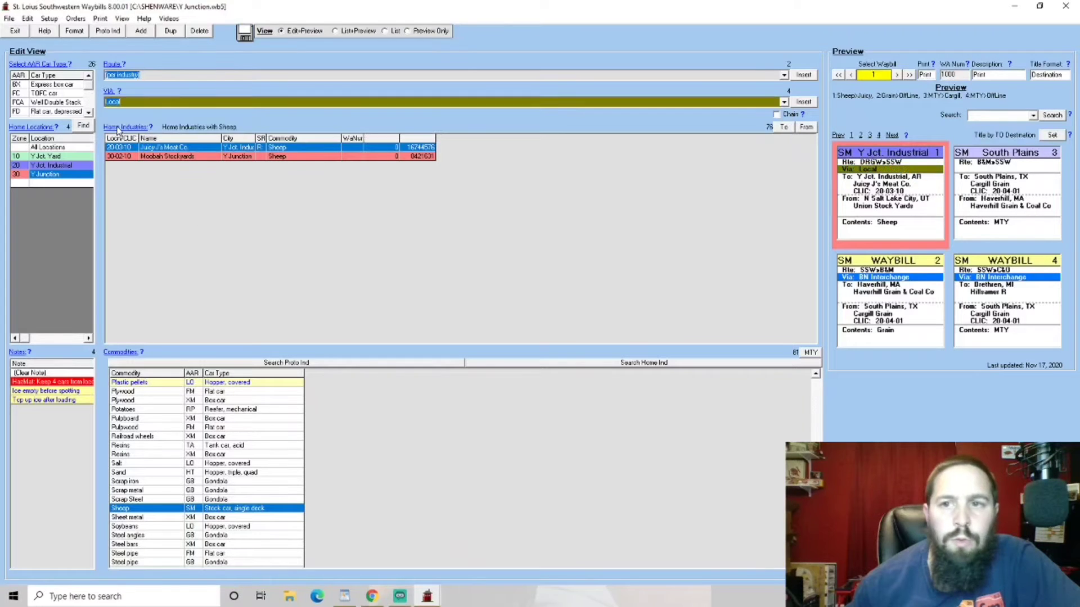
pyautogui.click(687, 192)
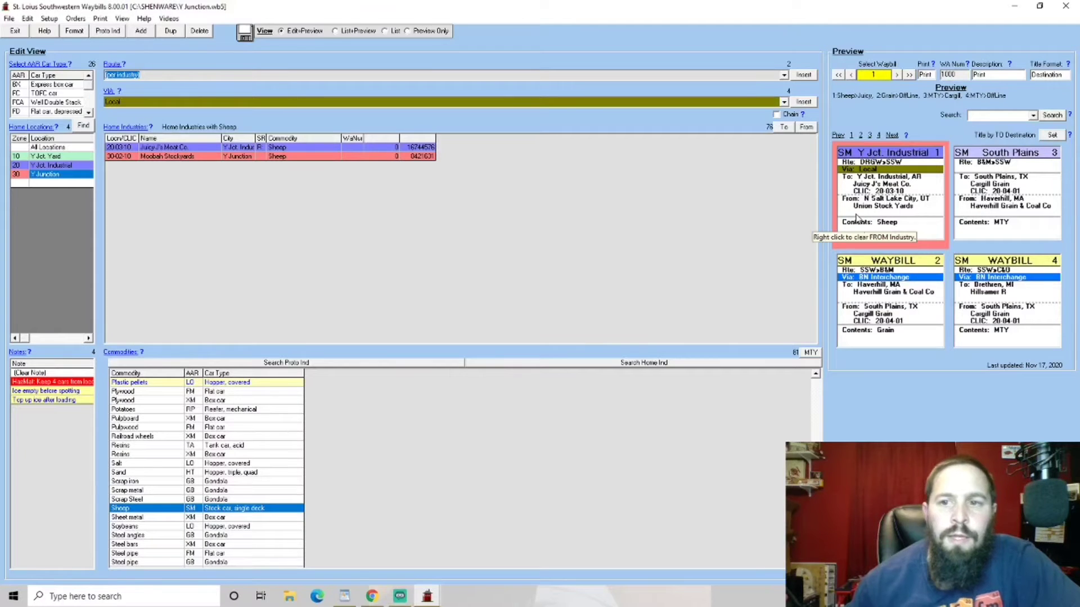
# Turn on chaining and route waybill 2 from Juicy J's Meat Co. to Moobah Stockyards via Local
pyautogui.click(778, 115)
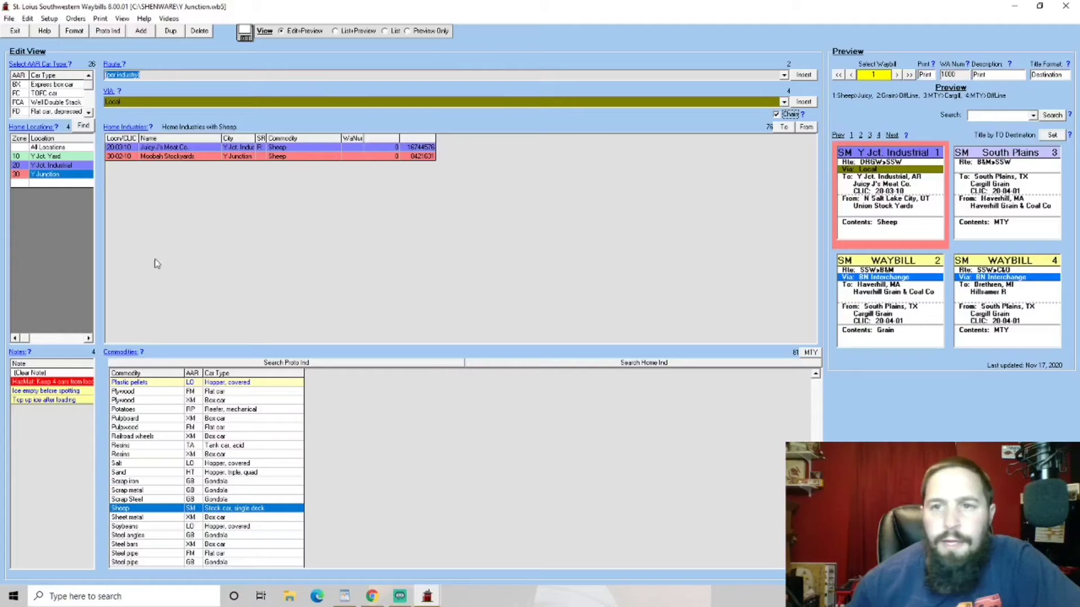
pyautogui.click(175, 150)
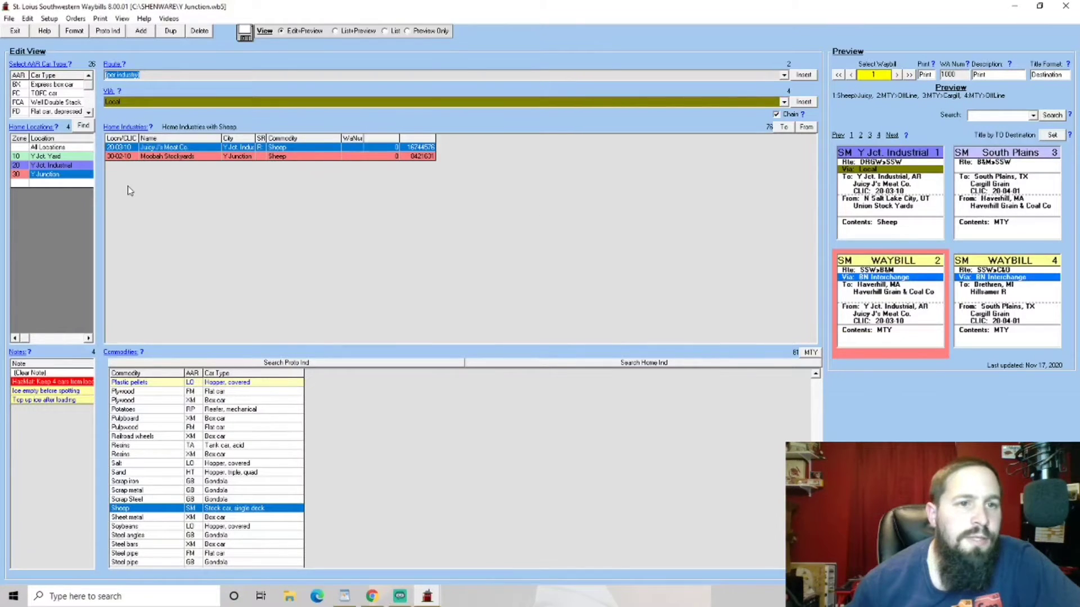
pyautogui.doubleClick(161, 157)
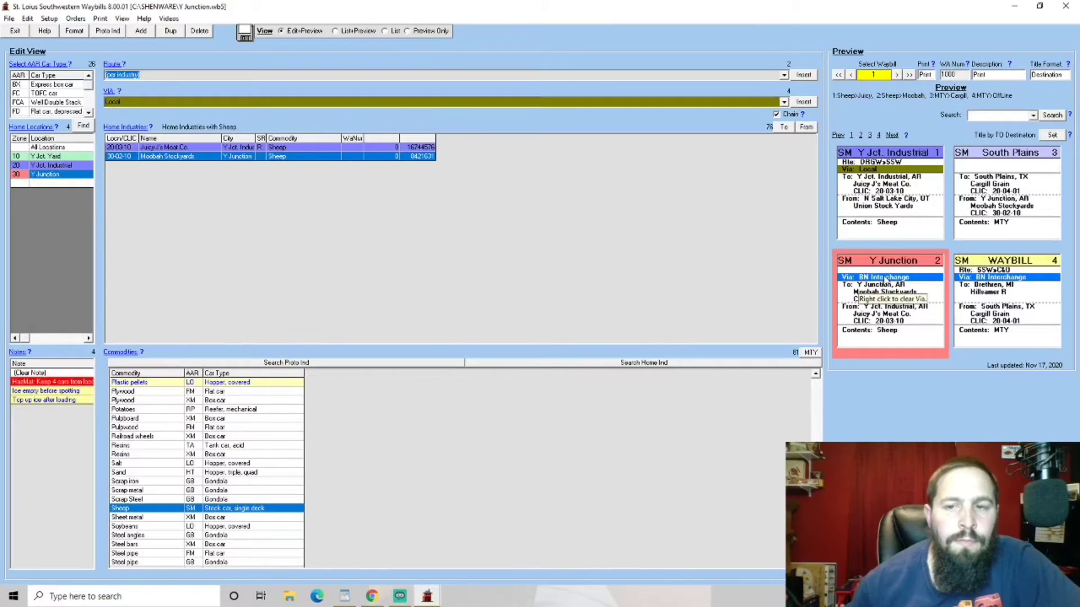
pyautogui.click(806, 103)
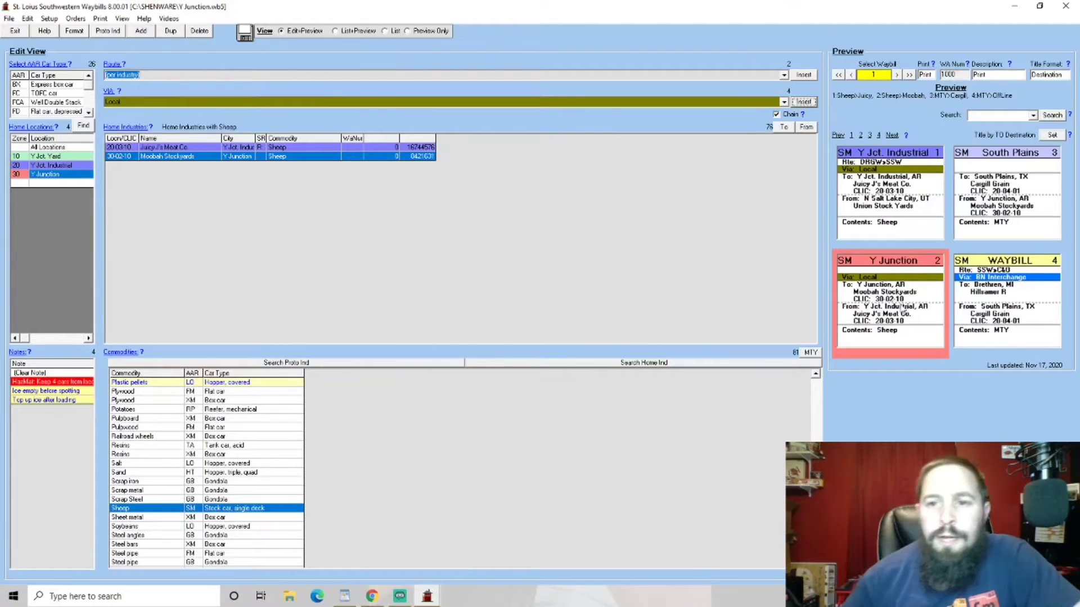
# Set waybill 3's destination to Juicy J's Meat Co. with the via location Local
pyautogui.click(1002, 200)
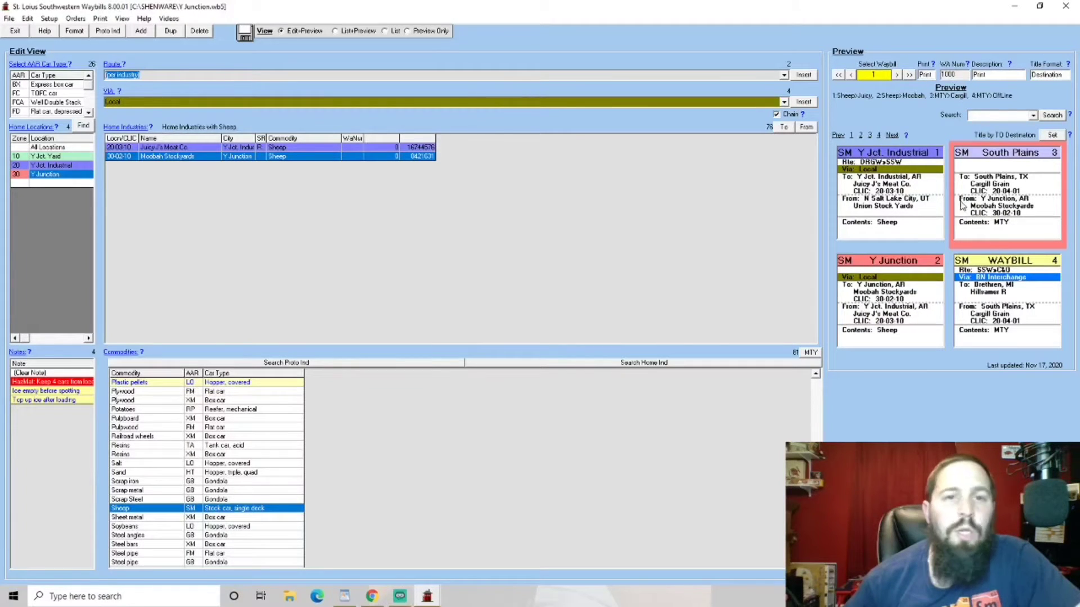
pyautogui.doubleClick(155, 149)
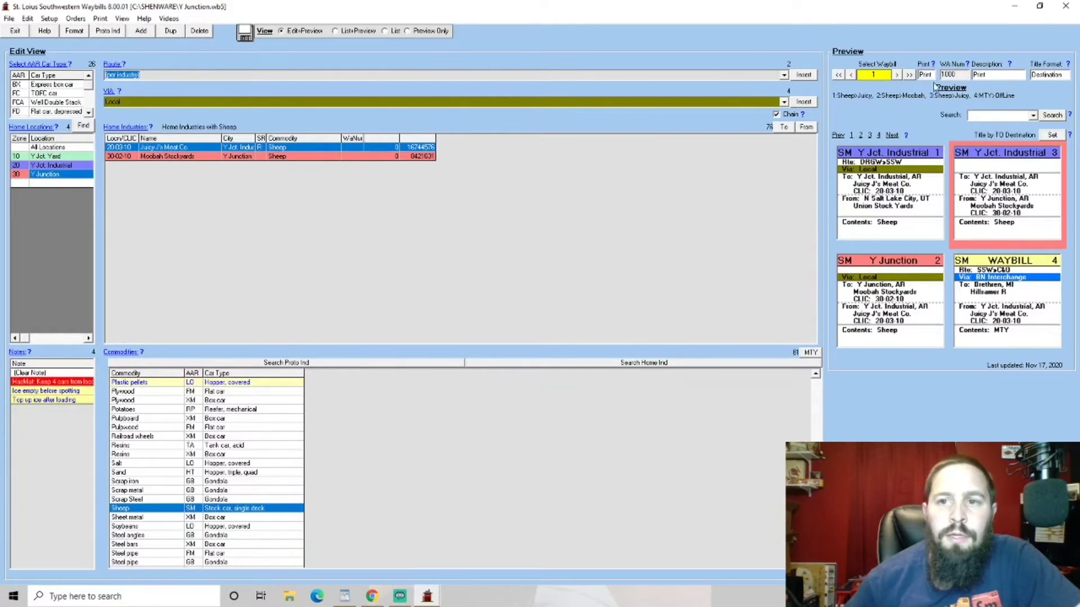
pyautogui.click(804, 103)
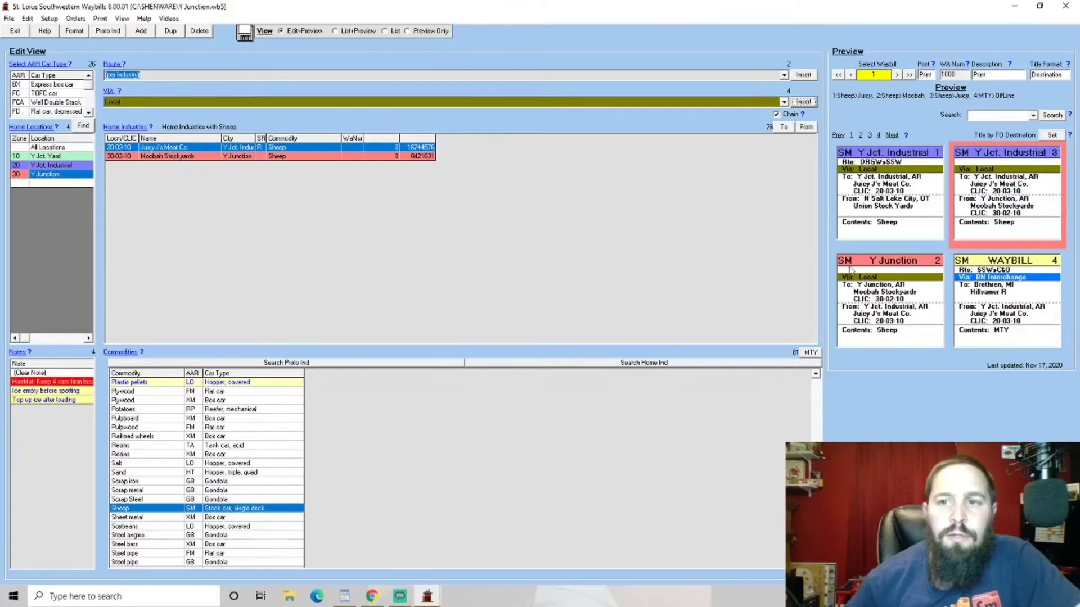
# Set waybill 4's destination to the prototype industry Union Stock Yards in N Salt Lake City, UT, with the via location SSW
pyautogui.click(1007, 319)
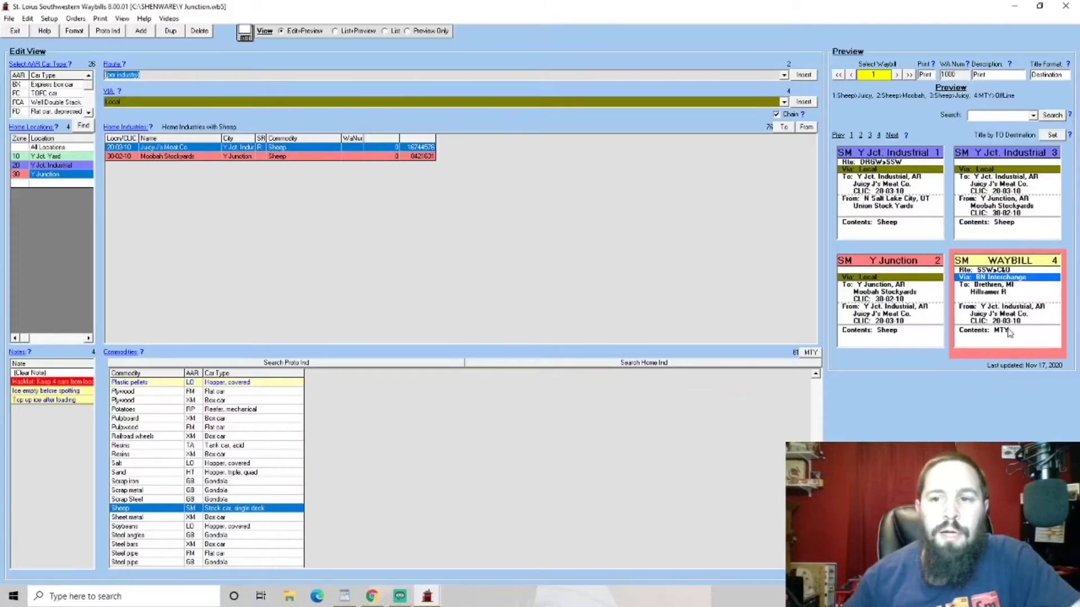
pyautogui.click(996, 199)
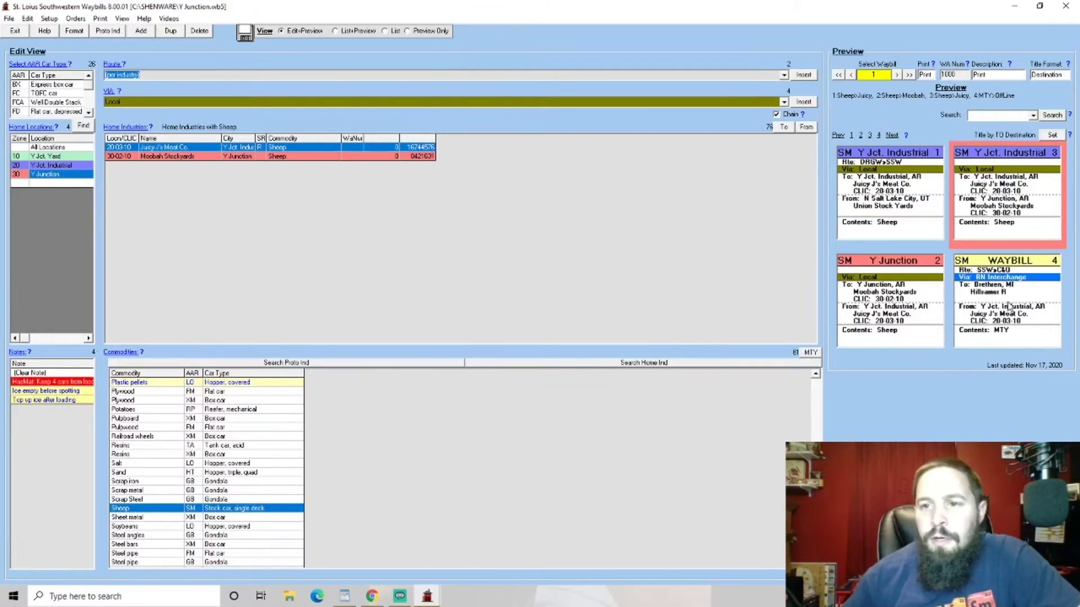
pyautogui.click(1017, 287)
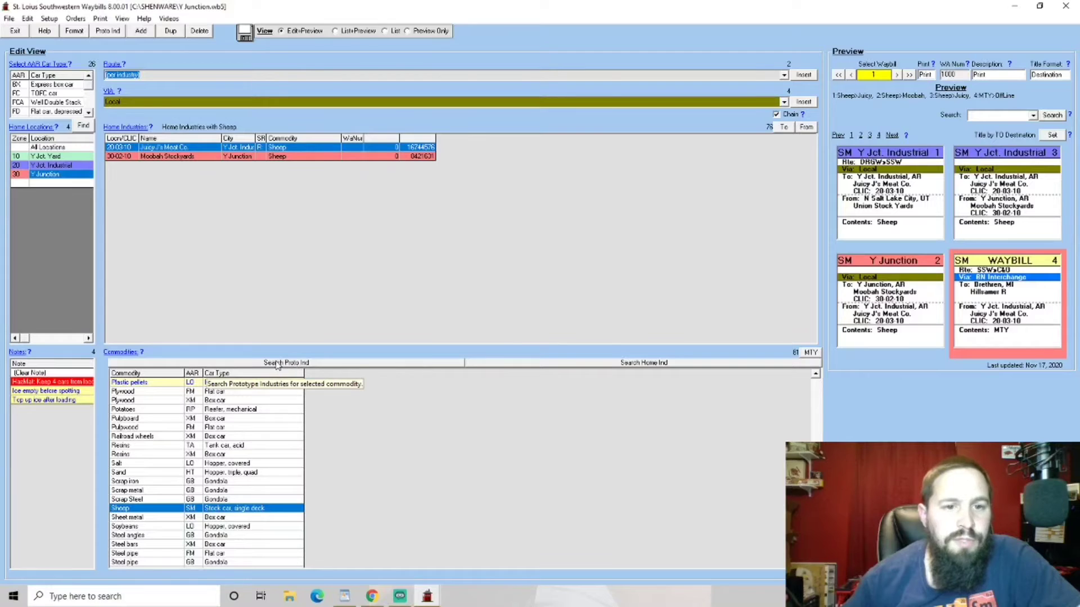
pyautogui.click(302, 364)
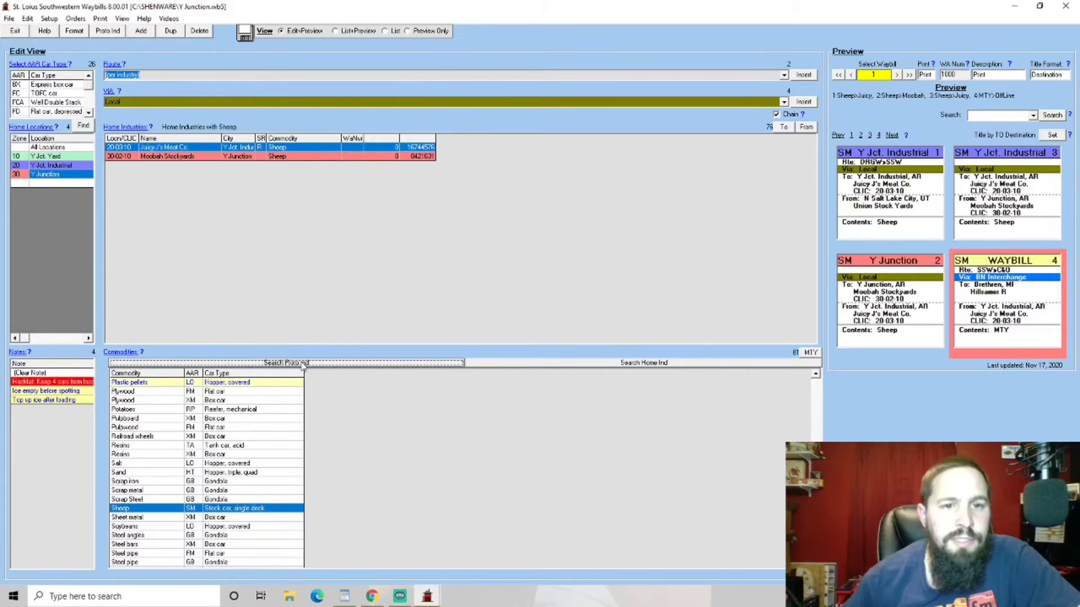
pyautogui.moveTo(434, 602)
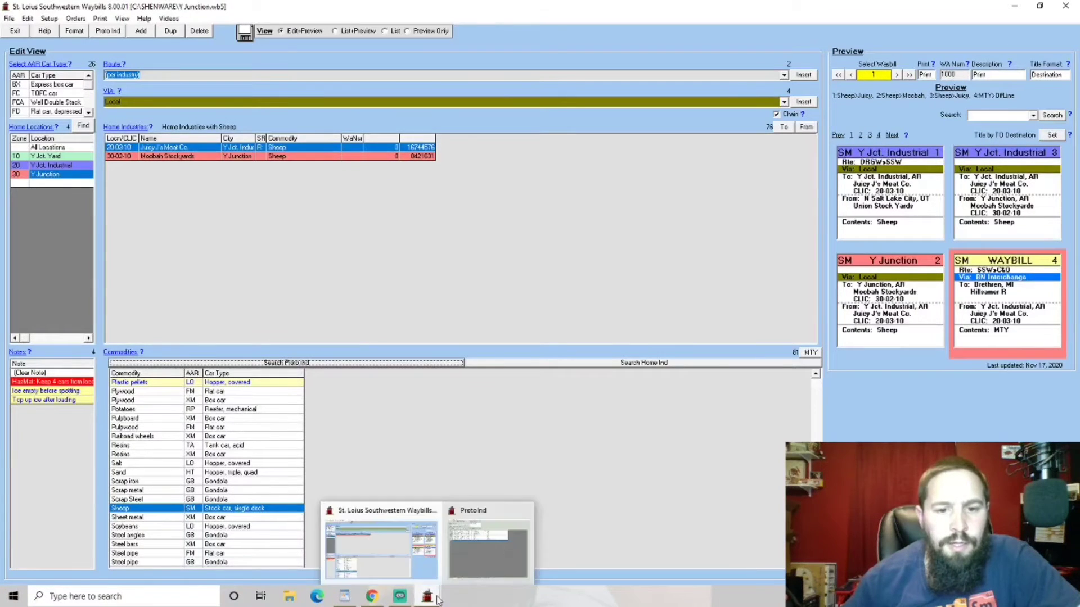
pyautogui.click(489, 548)
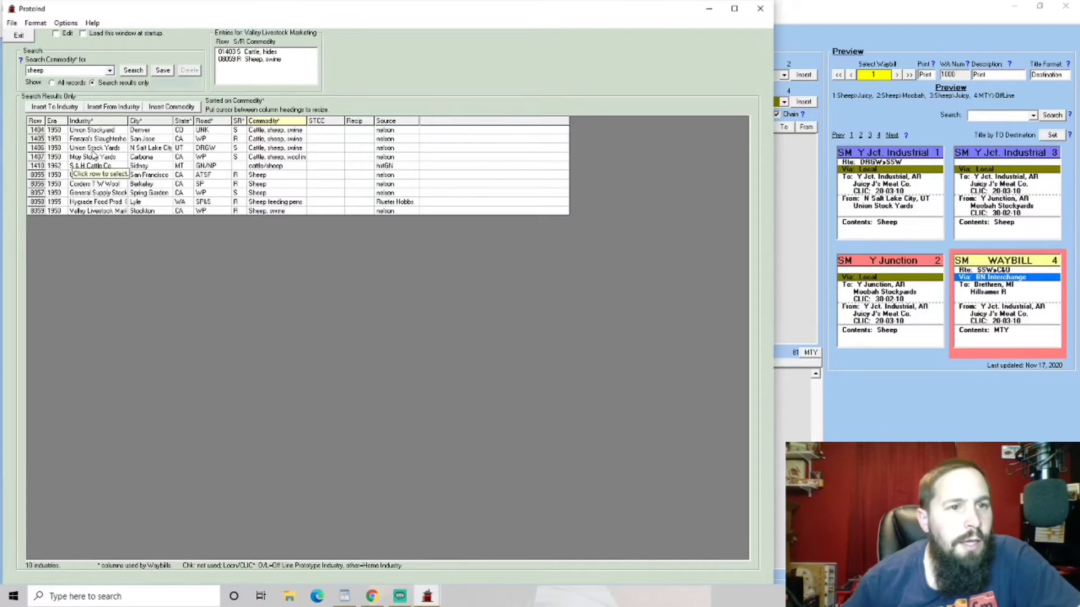
pyautogui.click(95, 148)
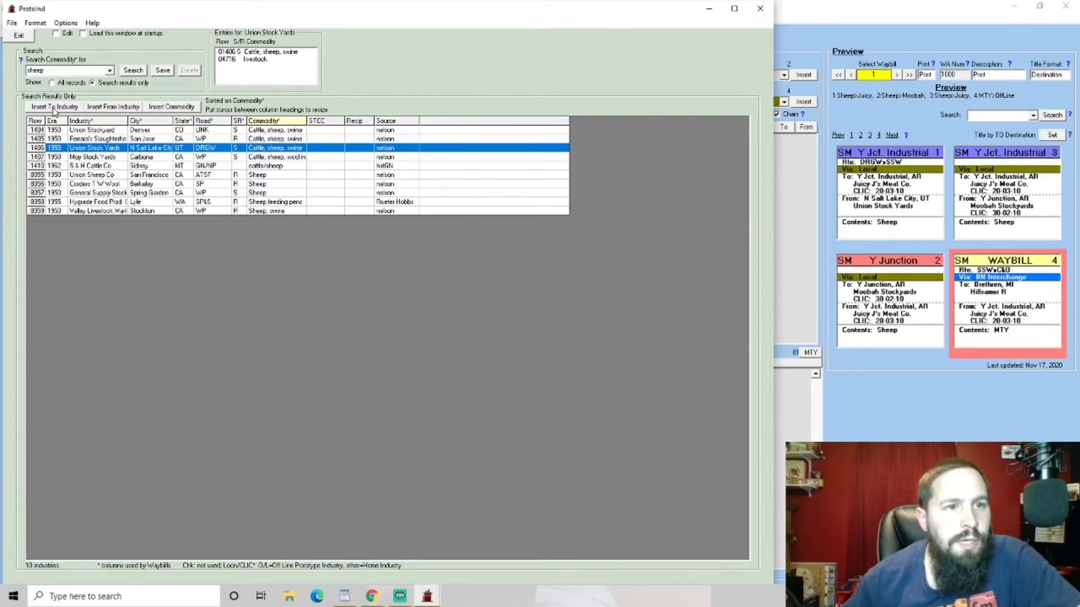
pyautogui.click(54, 108)
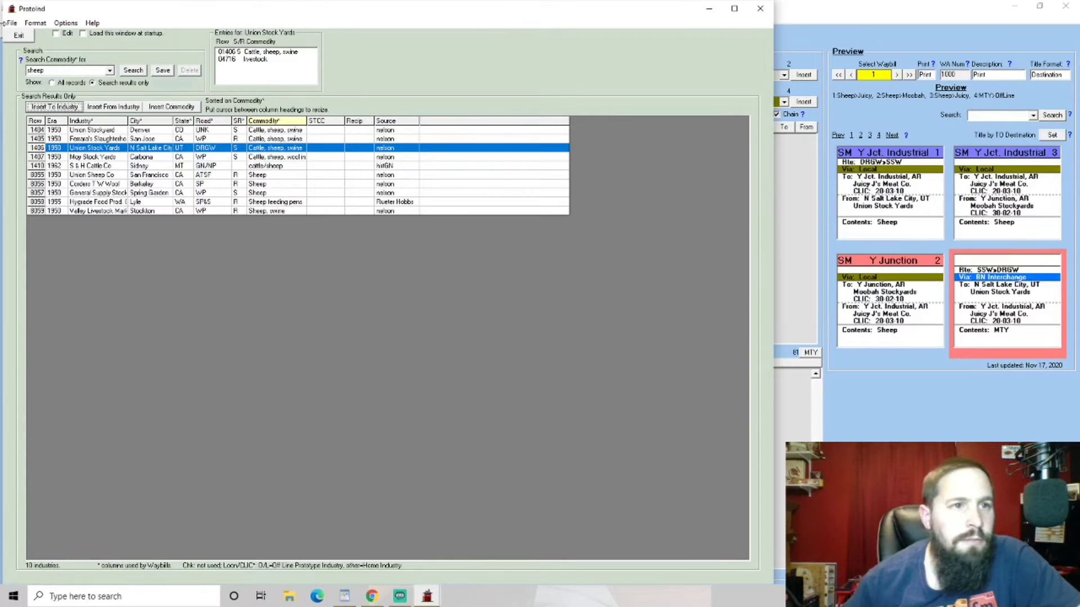
pyautogui.click(708, 11)
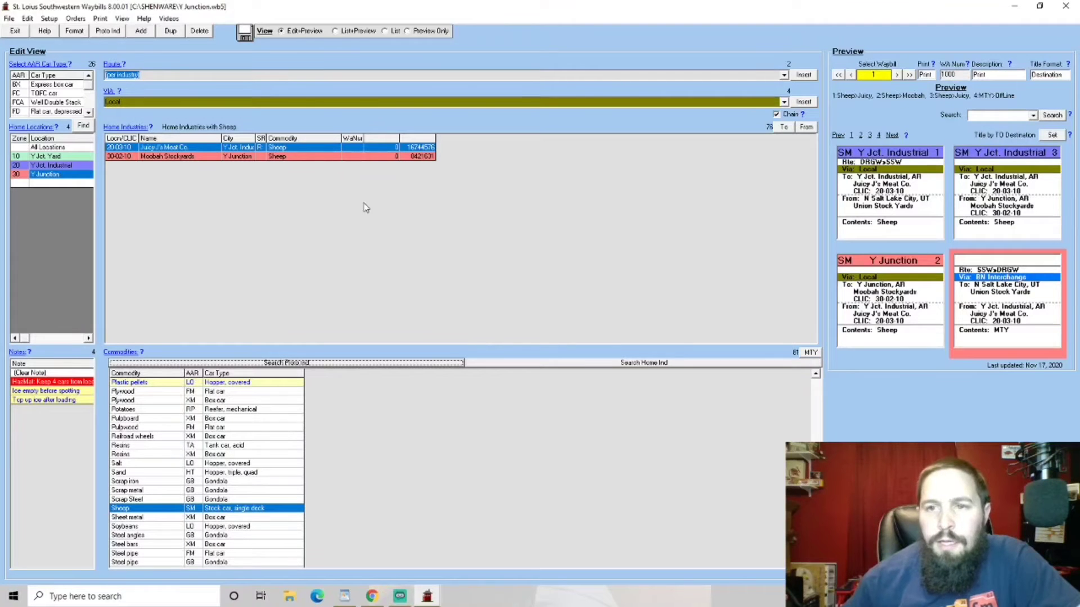
pyautogui.click(783, 102)
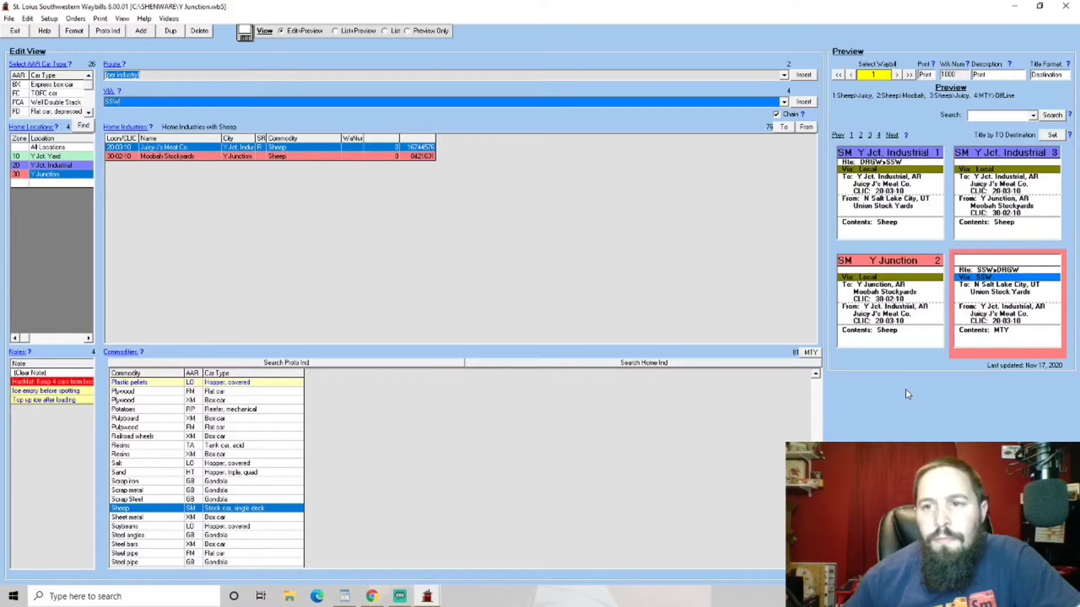
# In waybill set 2, send diesel fuel to the Loco Service Track on waybill 1 and replace its icing note with the HazMat note
pyautogui.click(897, 75)
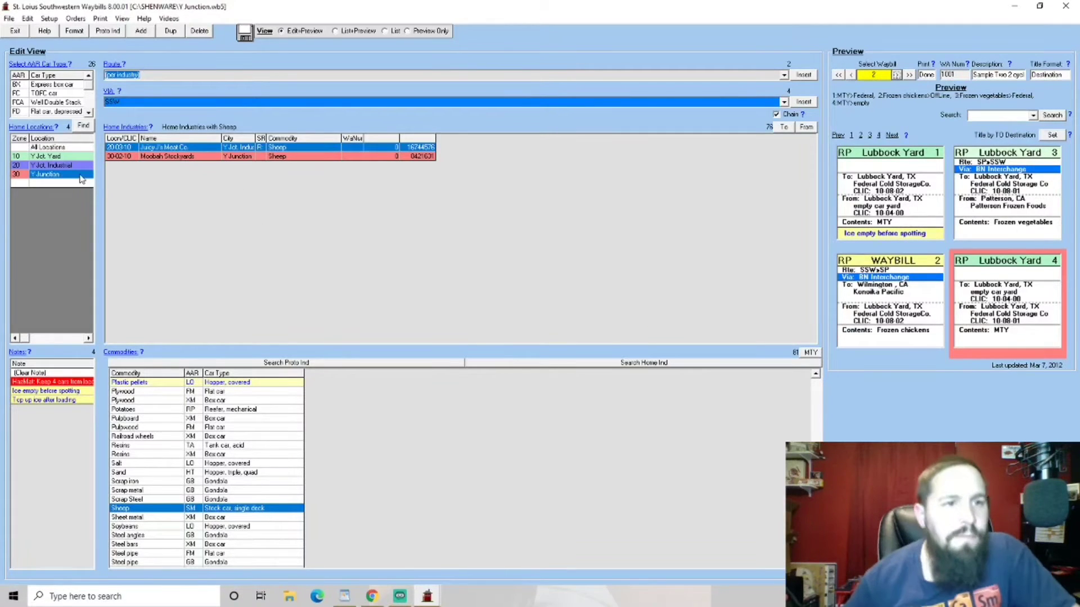
pyautogui.click(57, 148)
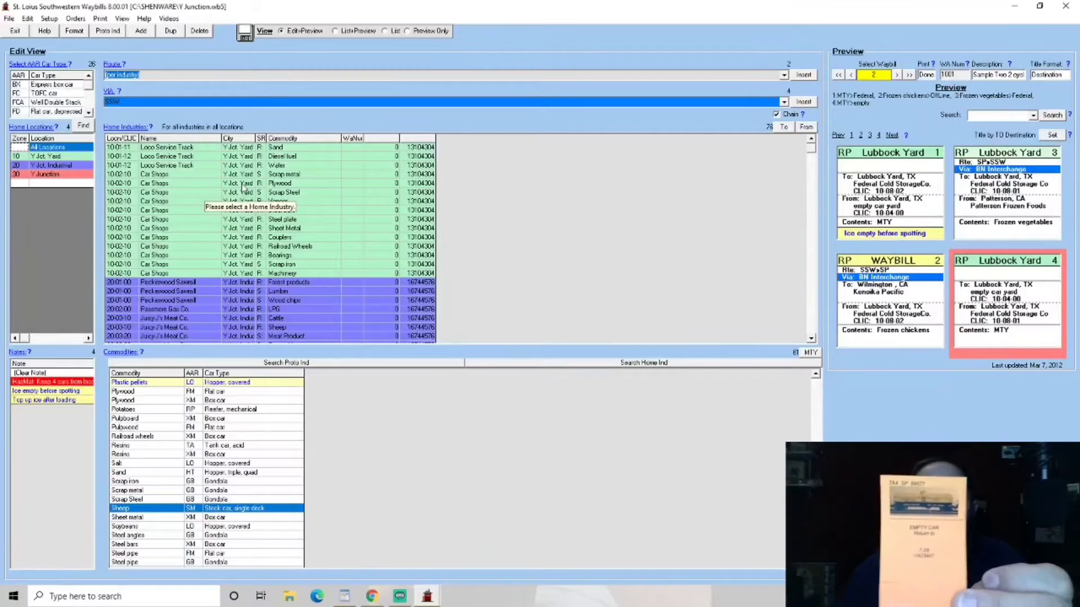
pyautogui.click(883, 198)
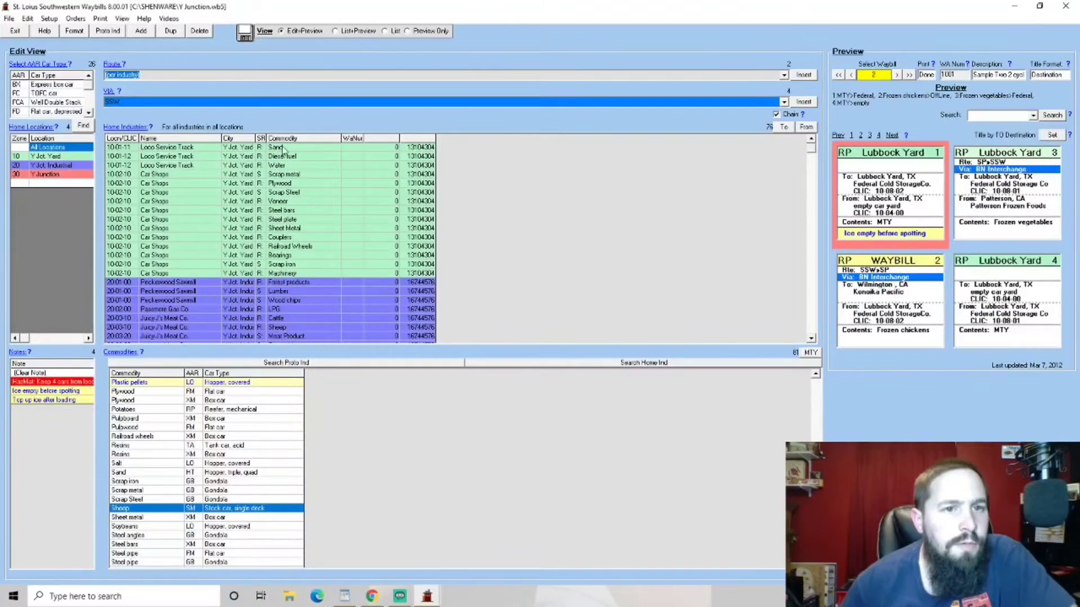
pyautogui.click(293, 157)
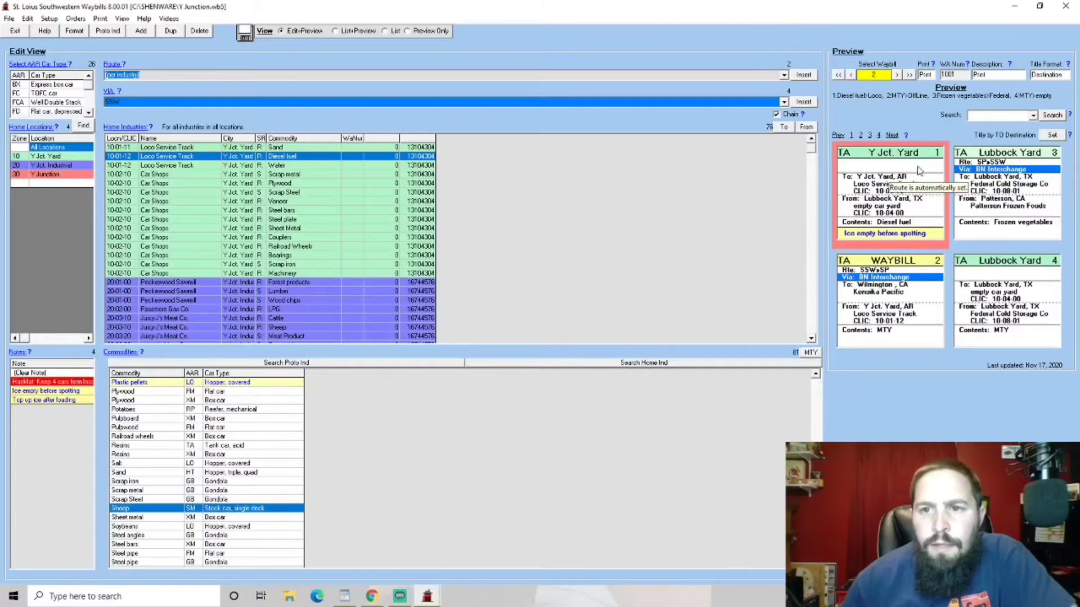
pyautogui.rightClick(878, 239)
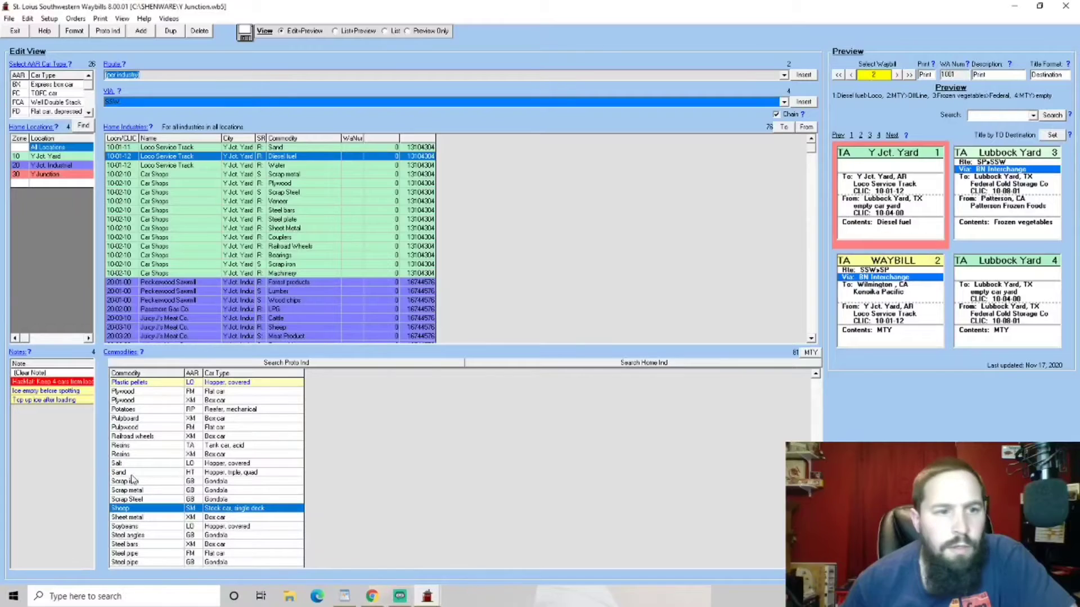
pyautogui.click(57, 383)
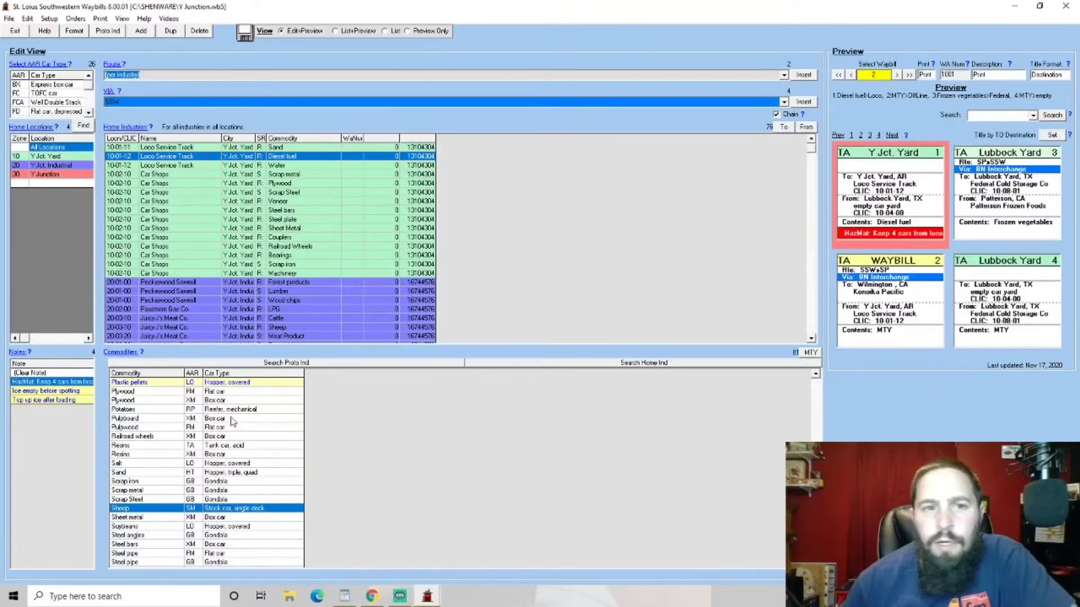
# Search all prototype industry records for "diesel fuel" and set waybill 1's origin to the Tidewater Associated Oil Co entry in Avon, CA
pyautogui.click(306, 363)
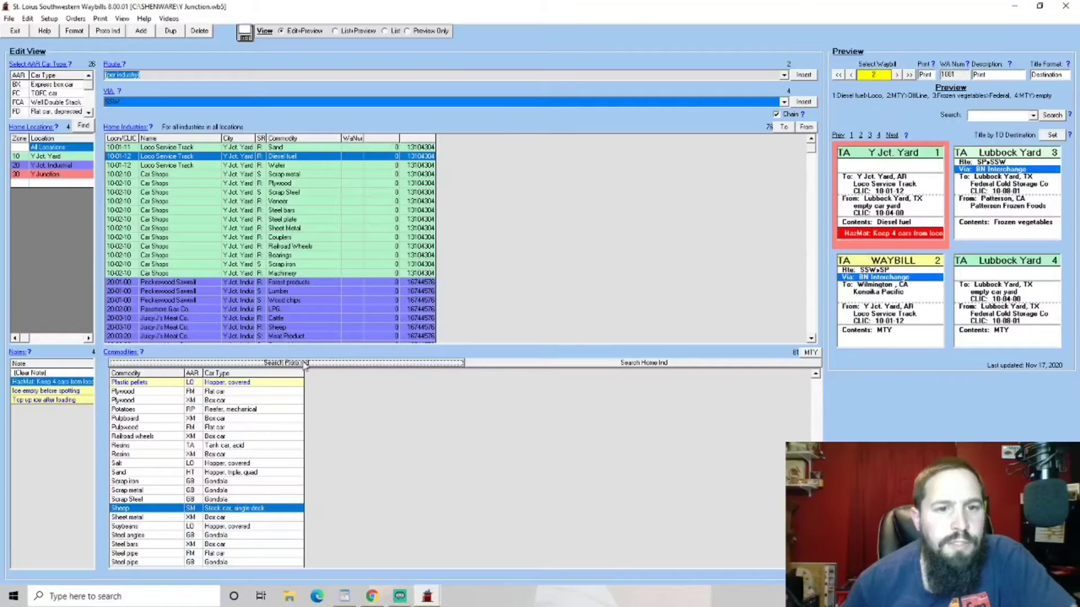
pyautogui.click(427, 597)
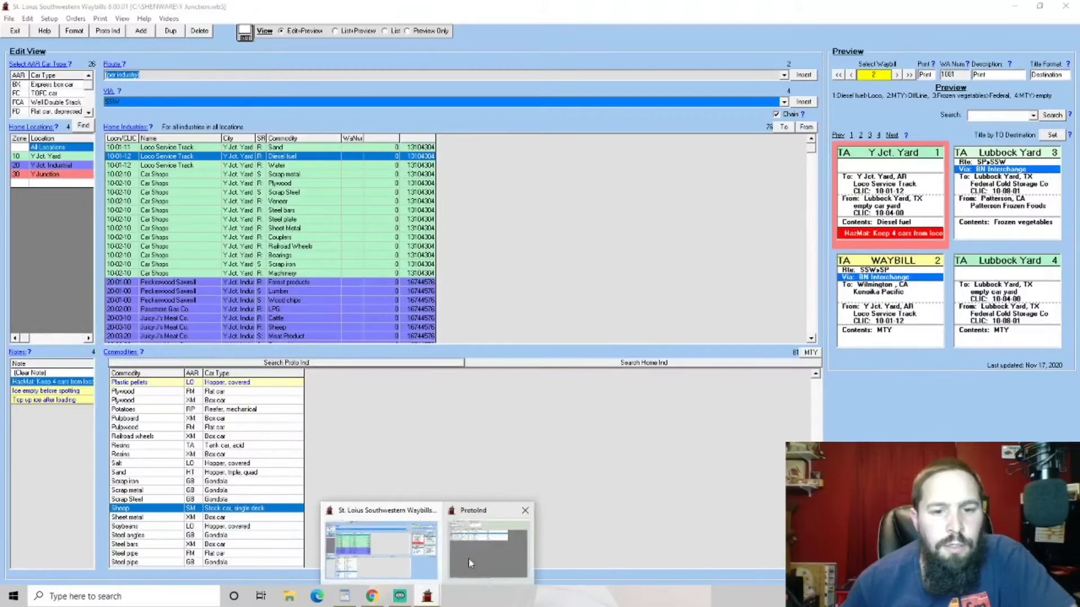
pyautogui.click(485, 554)
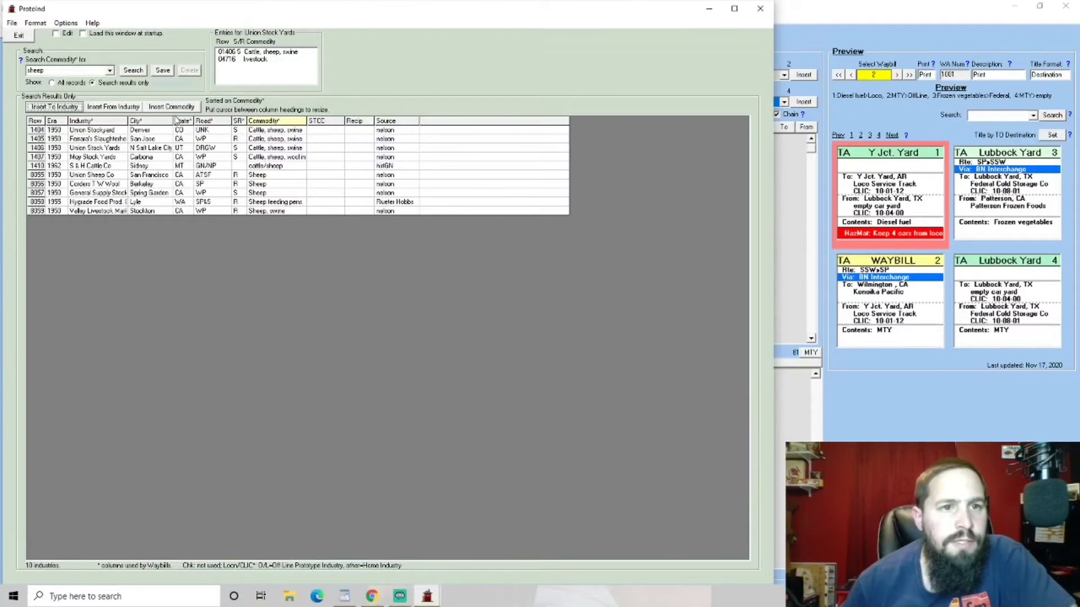
pyautogui.click(285, 122)
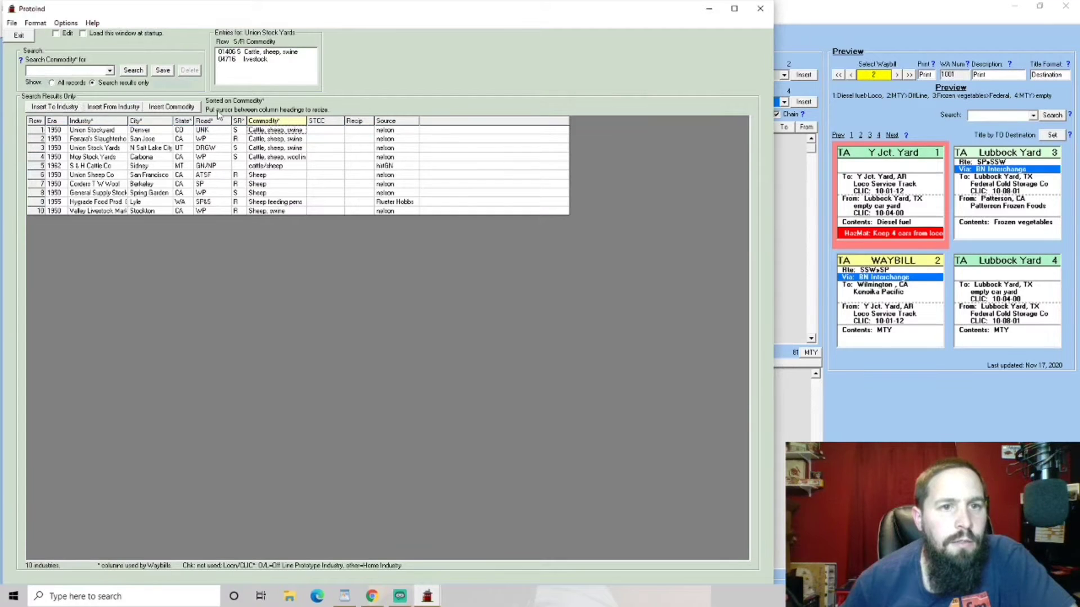
pyautogui.click(63, 84)
pyautogui.click(68, 72)
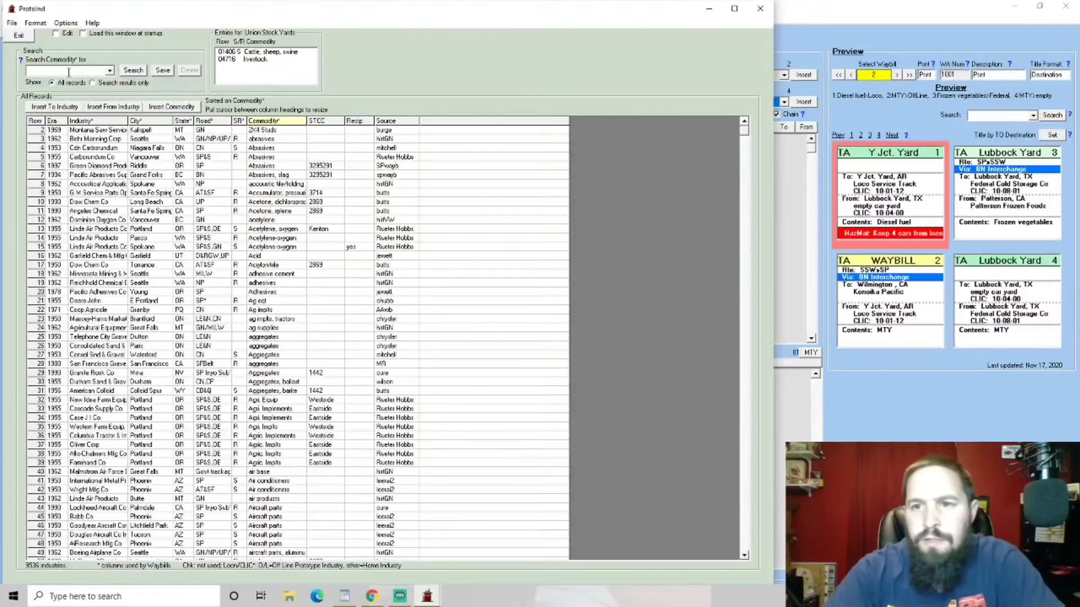
pyautogui.write('fuel')
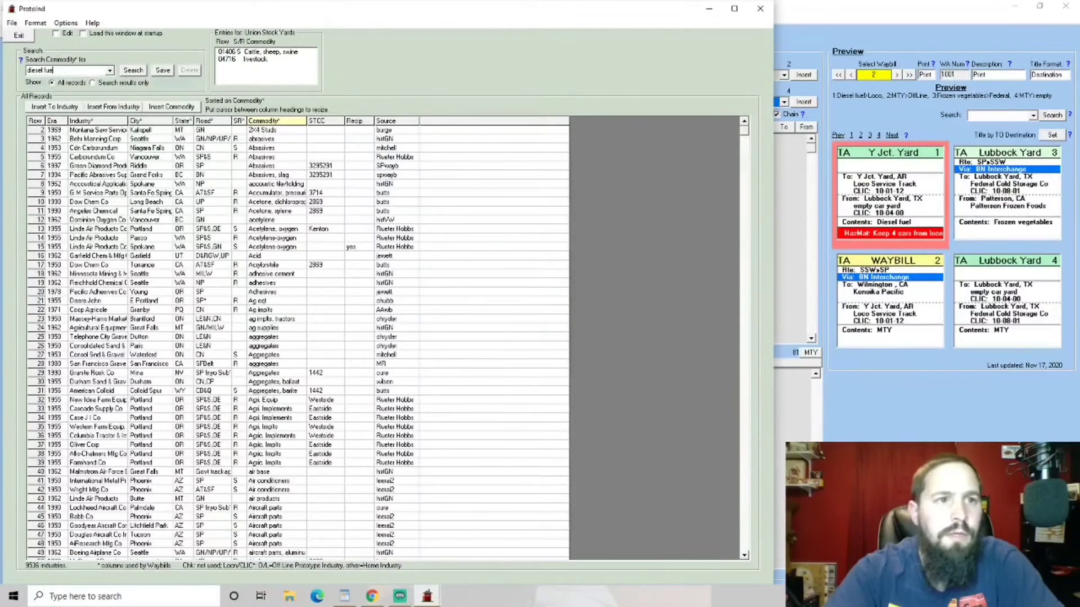
pyautogui.click(134, 71)
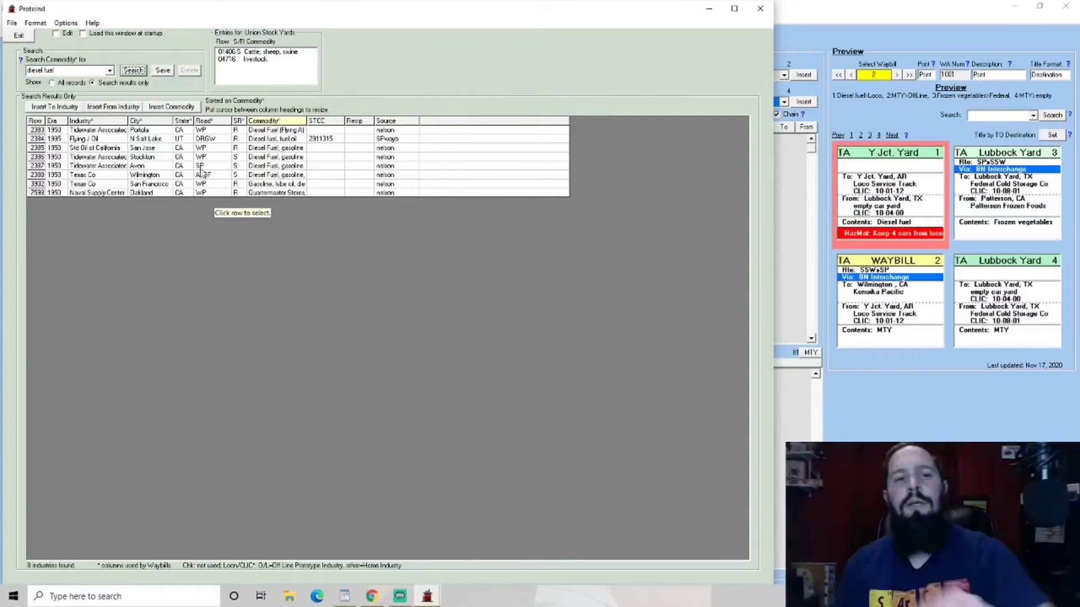
pyautogui.click(200, 167)
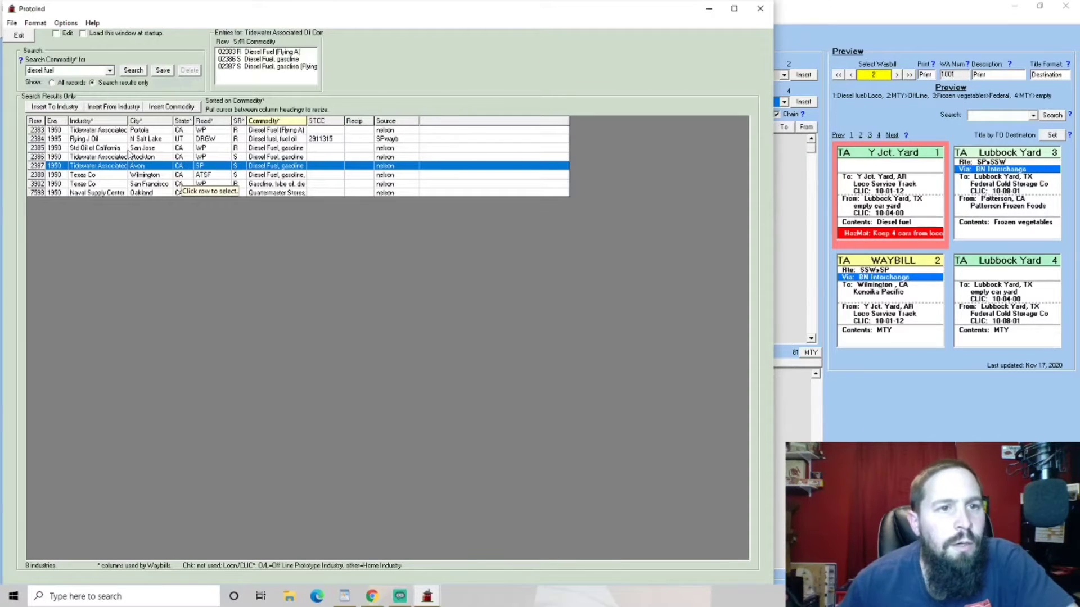
pyautogui.click(117, 108)
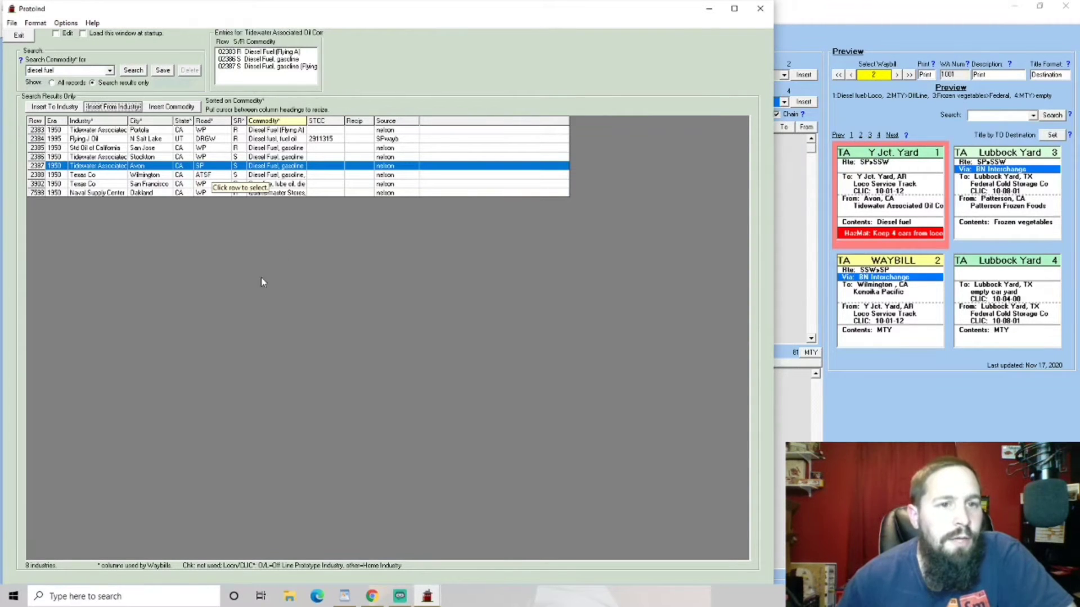
# Set waybill 2's destination to the prototype industry Texas Co in Wilmington, CA, on the ATSF
pyautogui.click(248, 242)
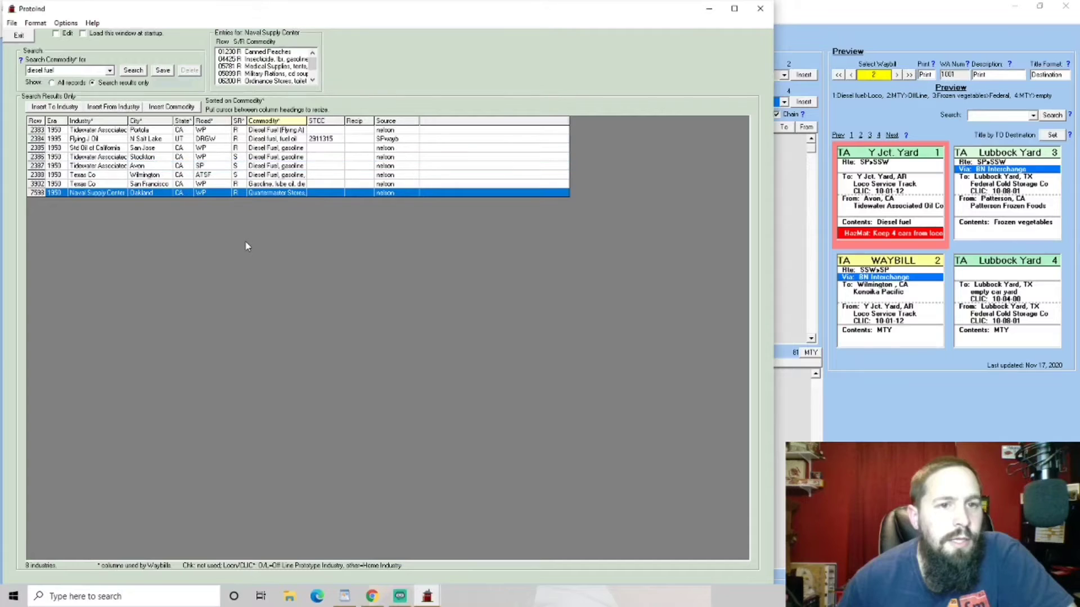
pyautogui.click(204, 159)
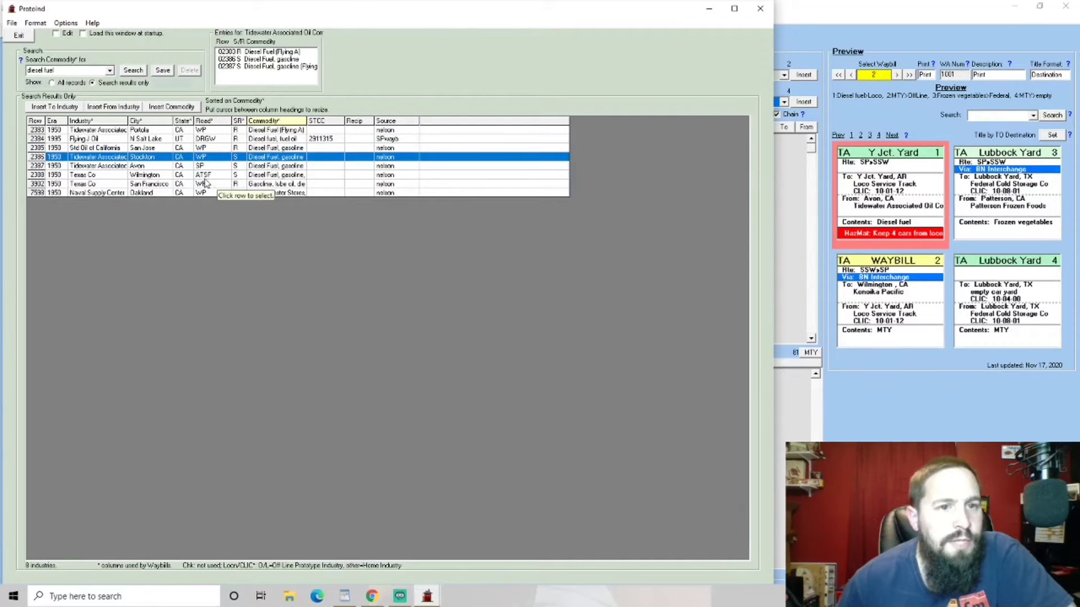
pyautogui.click(203, 176)
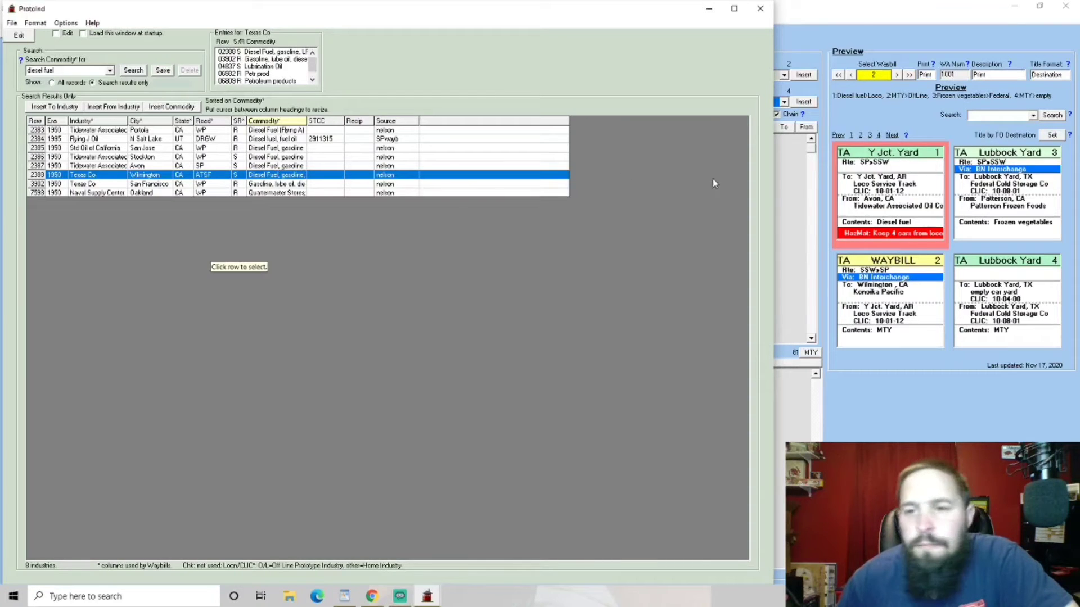
pyautogui.click(1006, 190)
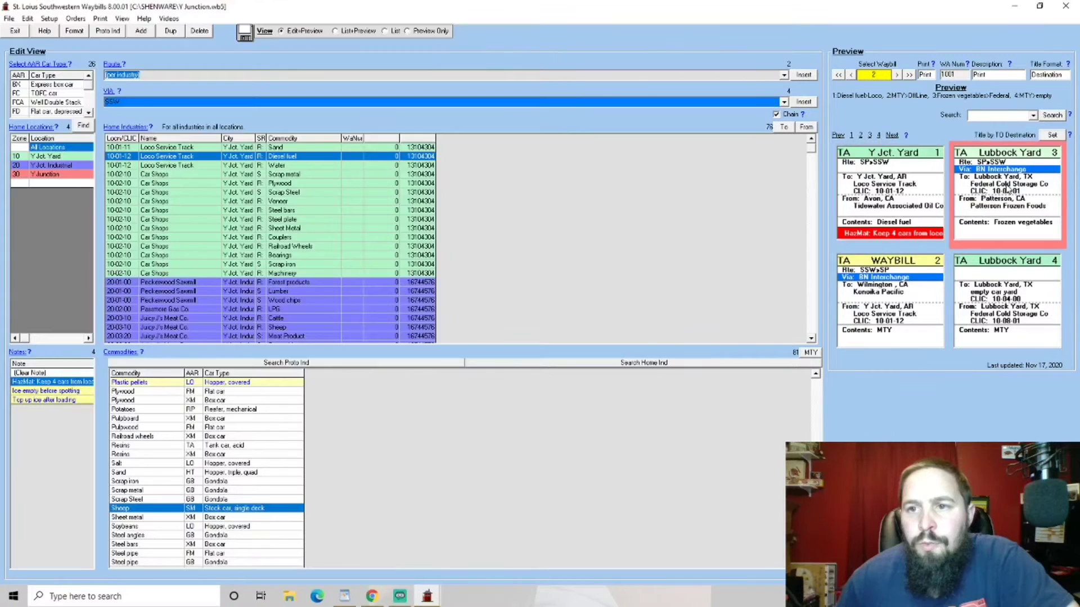
pyautogui.click(855, 321)
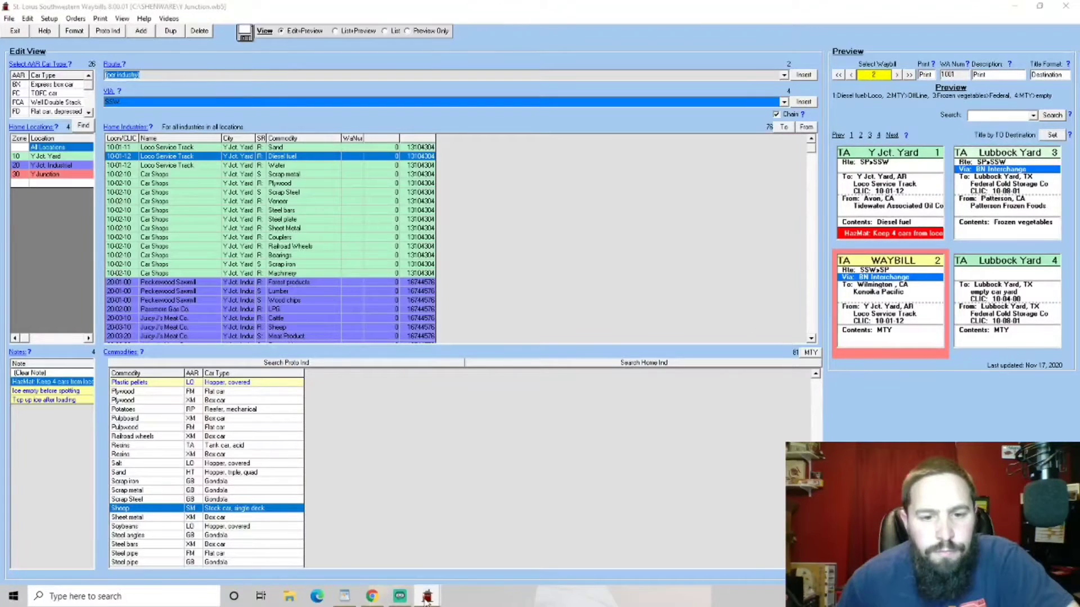
pyautogui.moveTo(426, 599)
pyautogui.click(508, 531)
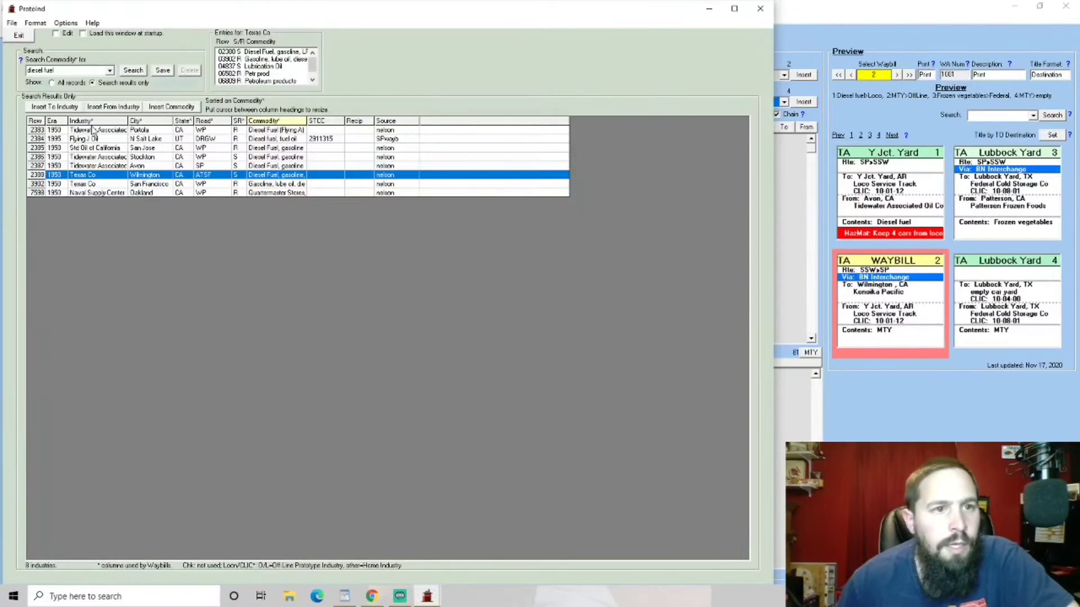
pyautogui.click(56, 107)
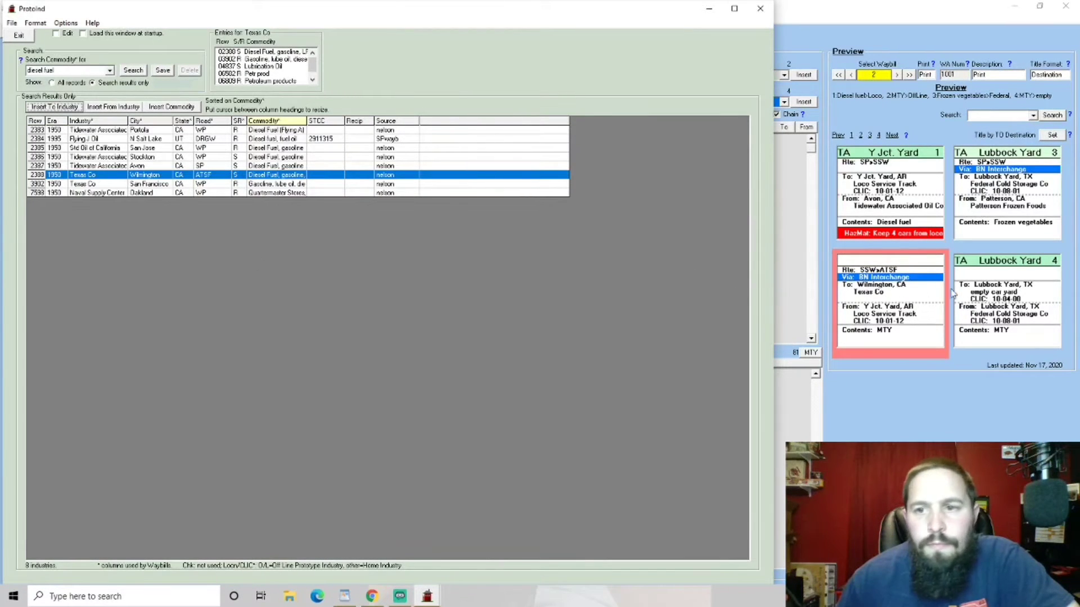
# Set waybill 4's destination to Texas Co in Wilmington, CA, as well
pyautogui.click(984, 291)
pyautogui.moveTo(434, 596)
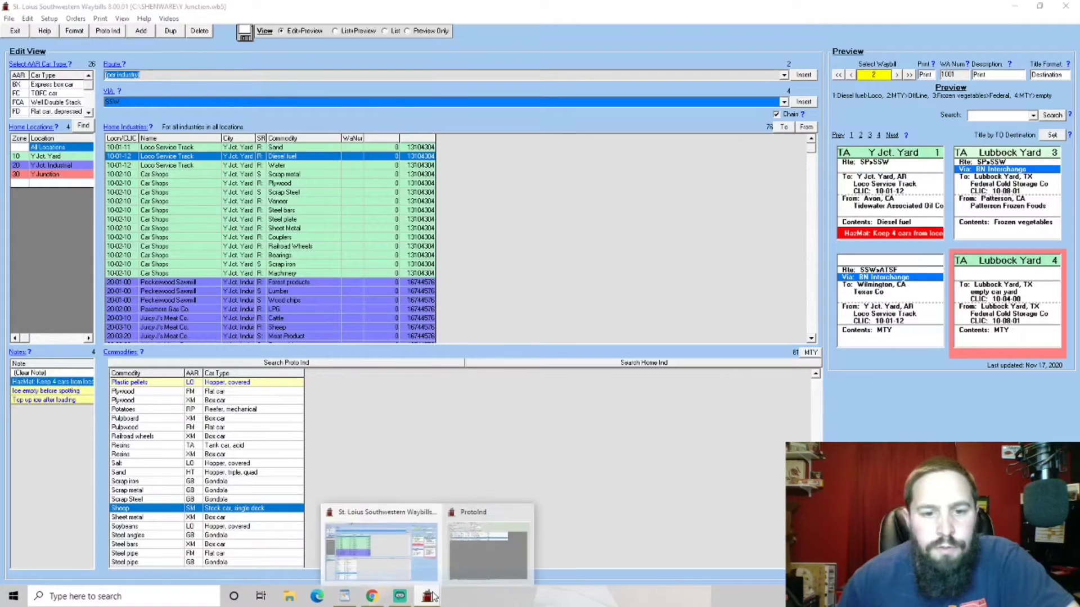
pyautogui.click(489, 543)
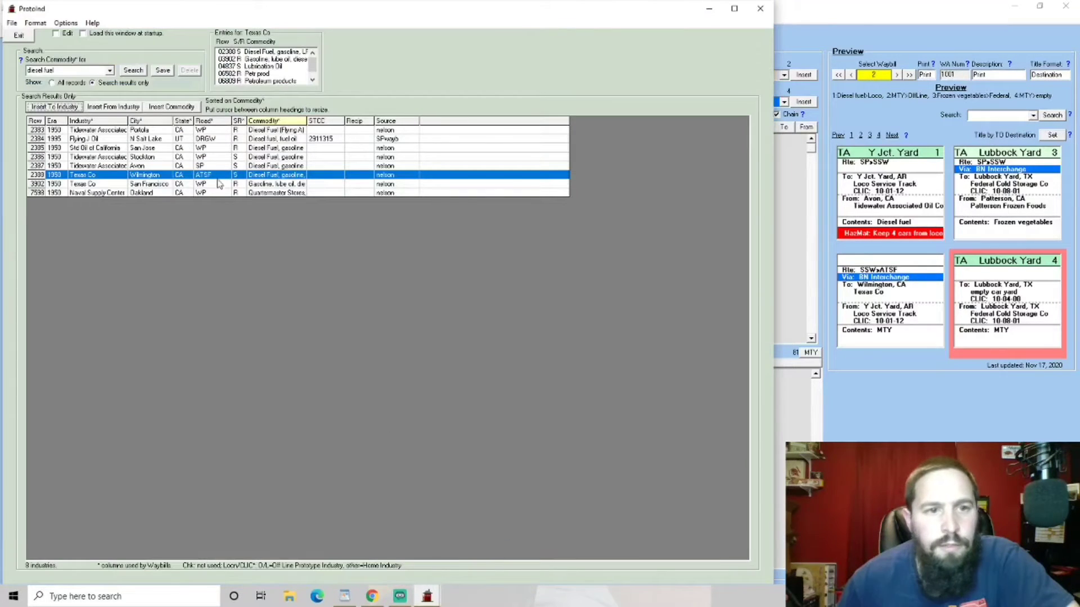
pyautogui.click(55, 108)
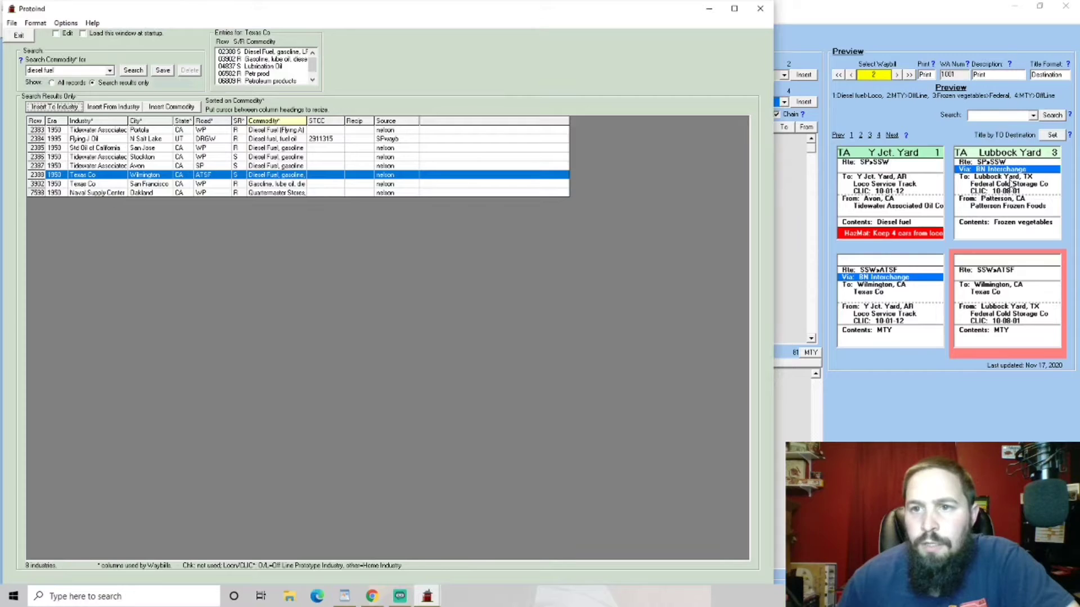
# Set waybill 3's origin to Texas Co in Wilmington, CA, and its destination to diesel fuel at the Loco Service Track
pyautogui.click(1016, 176)
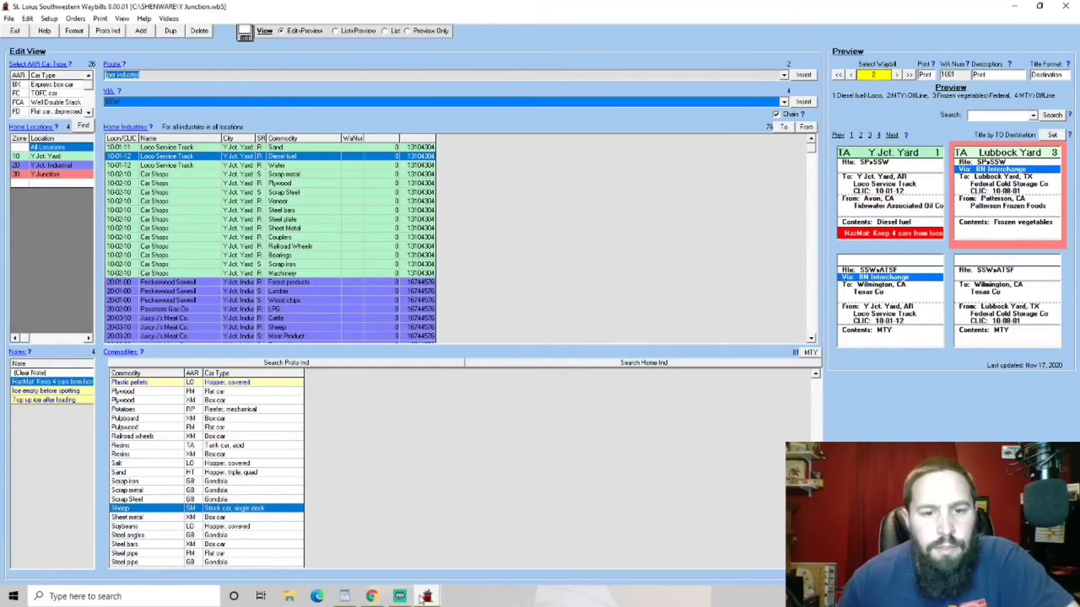
pyautogui.click(479, 548)
pyautogui.click(113, 106)
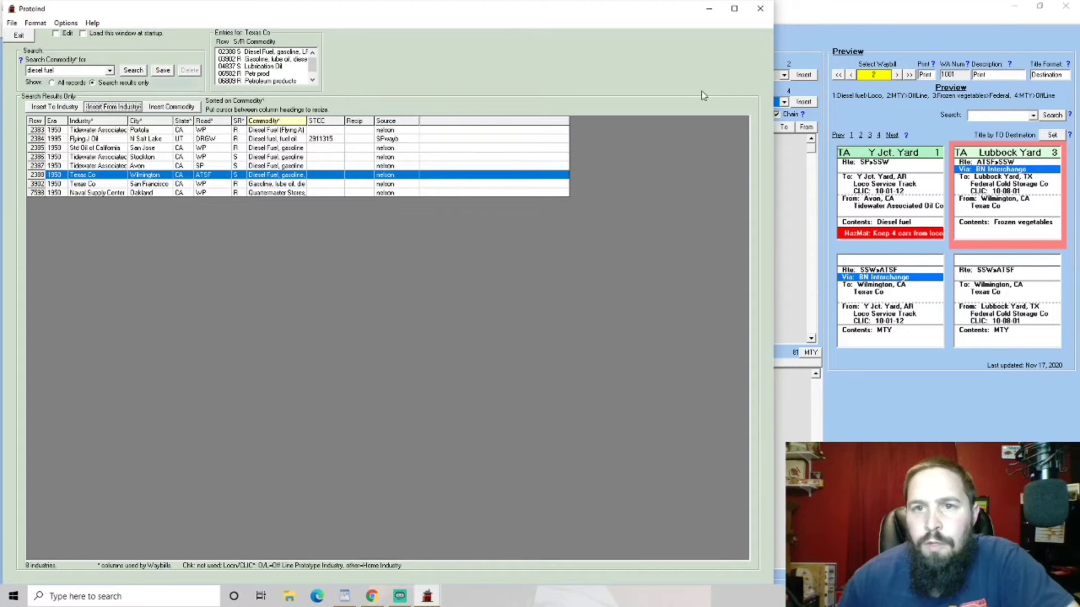
pyautogui.click(18, 36)
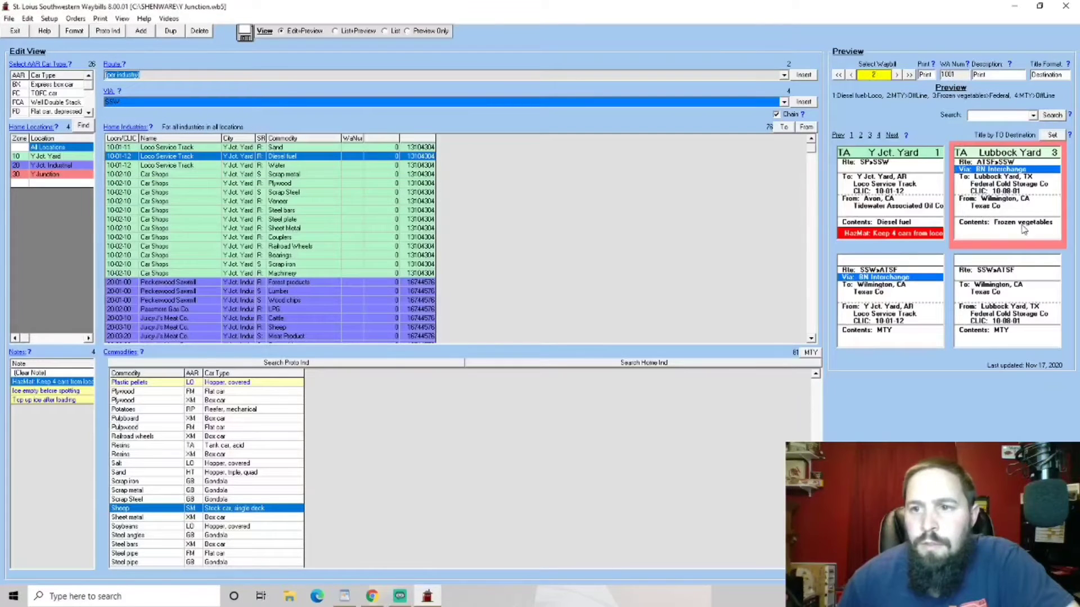
pyautogui.click(190, 159)
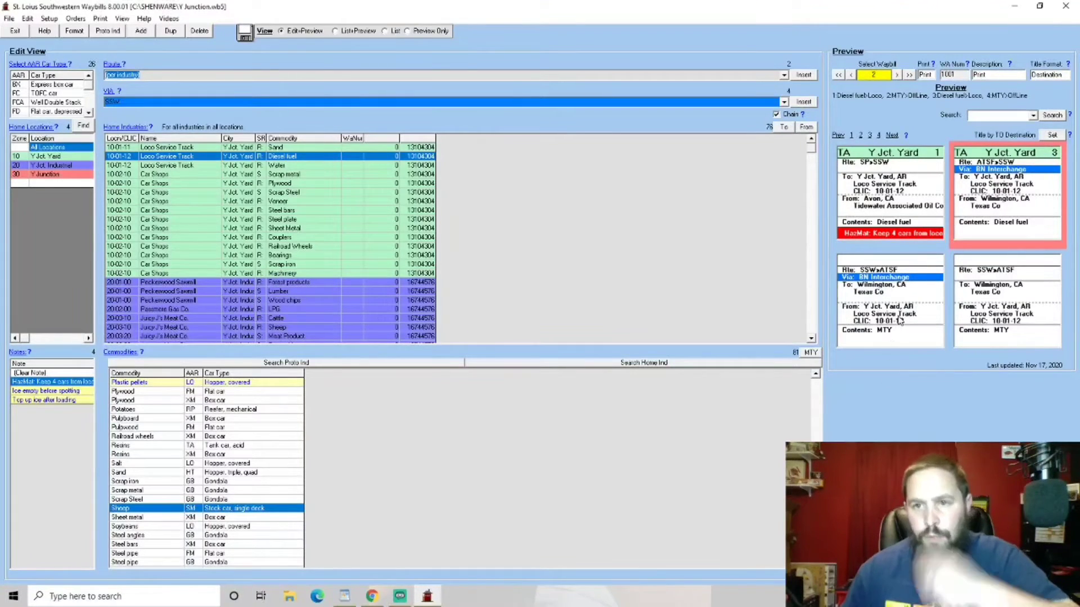
# Route waybill 2 via SSW and set waybill 3's via entry to none
pyautogui.click(884, 277)
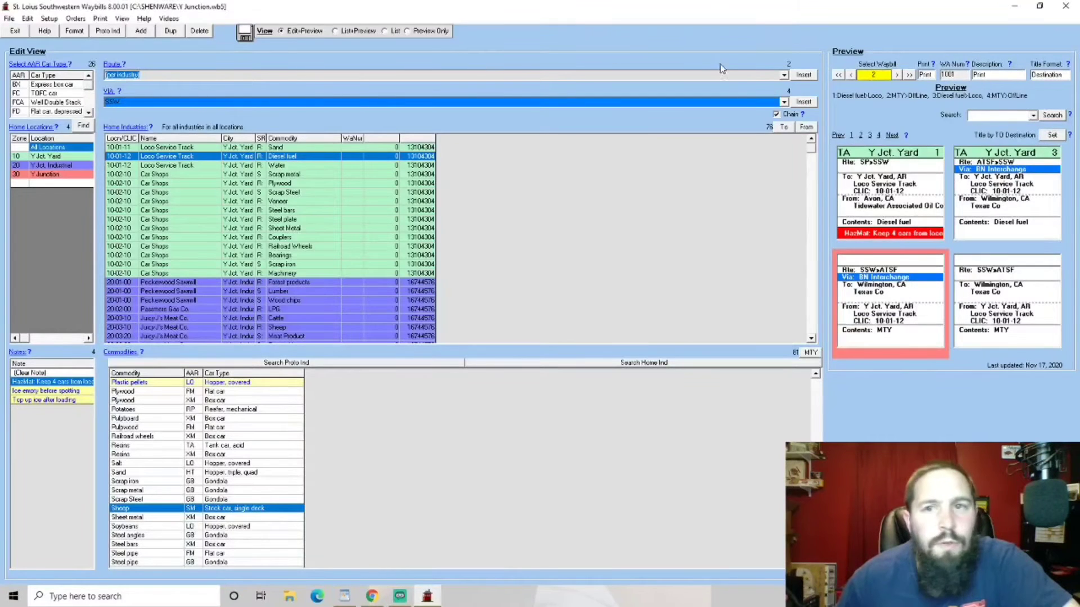
pyautogui.click(803, 103)
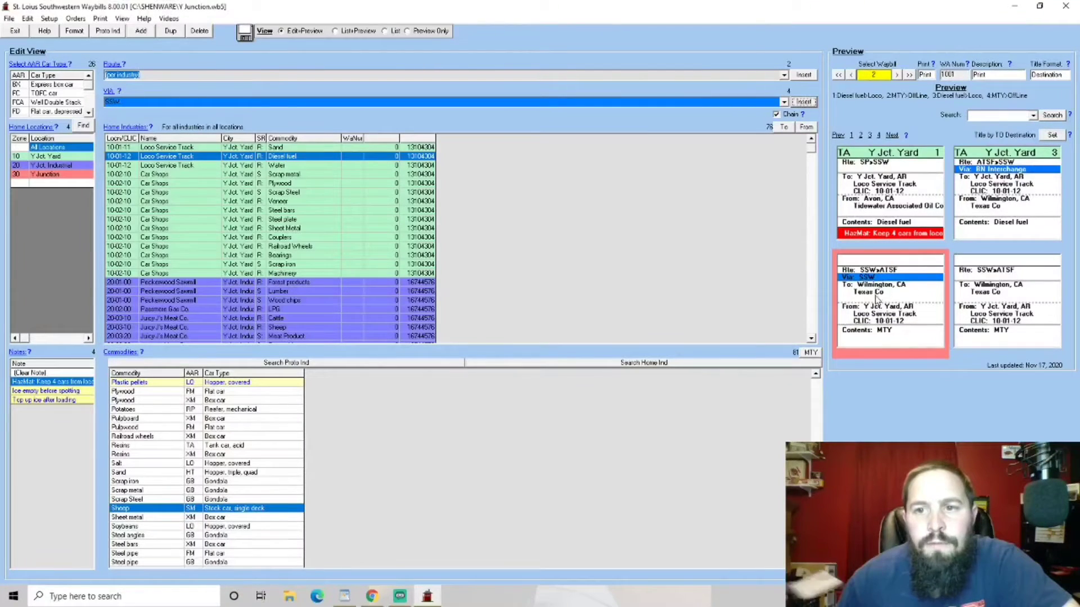
pyautogui.click(978, 225)
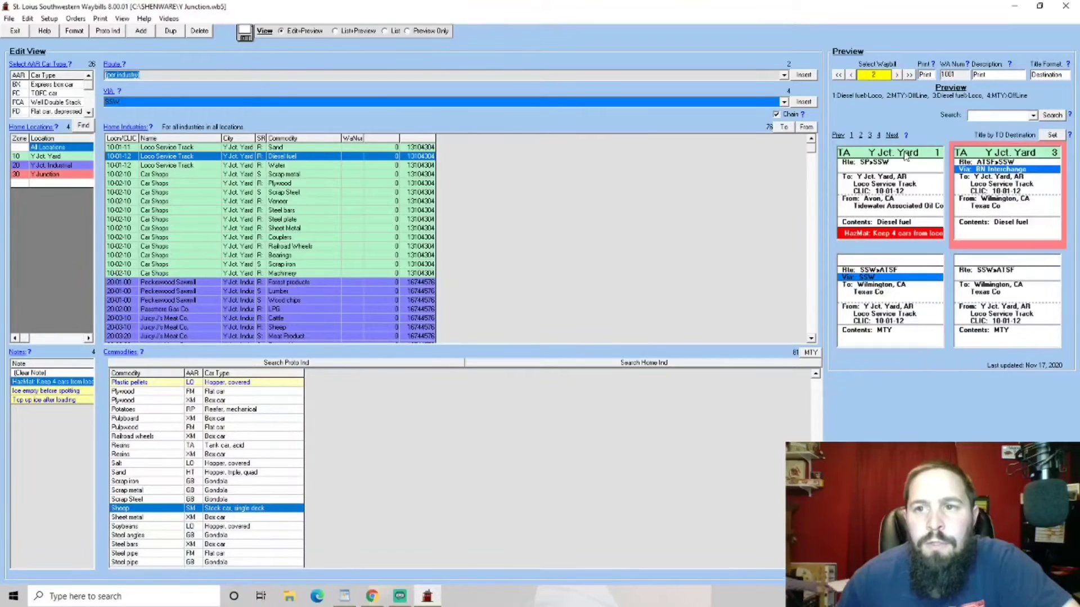
pyautogui.click(783, 101)
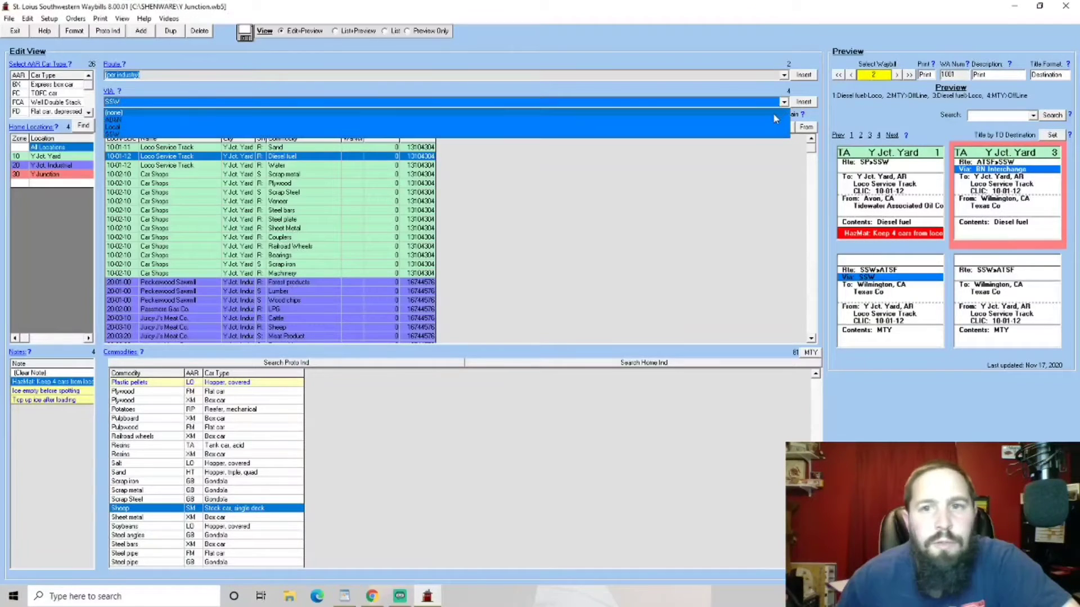
pyautogui.click(773, 113)
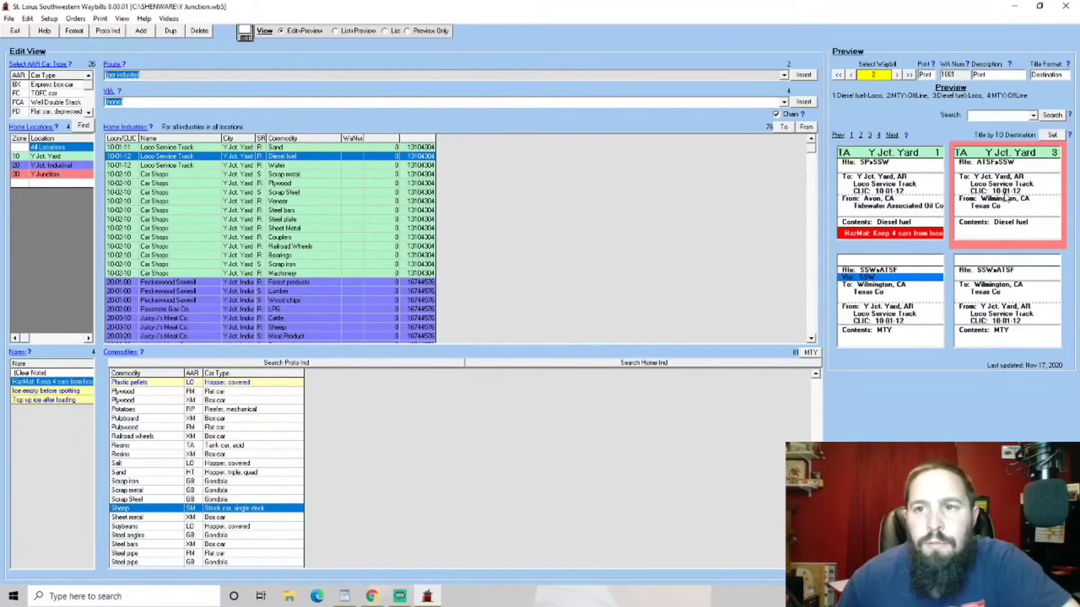
# Route waybill 4 via SSW and put the "HazMat: Keep 4 cars from loco" note on waybill 3
pyautogui.click(991, 302)
pyautogui.click(784, 103)
pyautogui.click(767, 140)
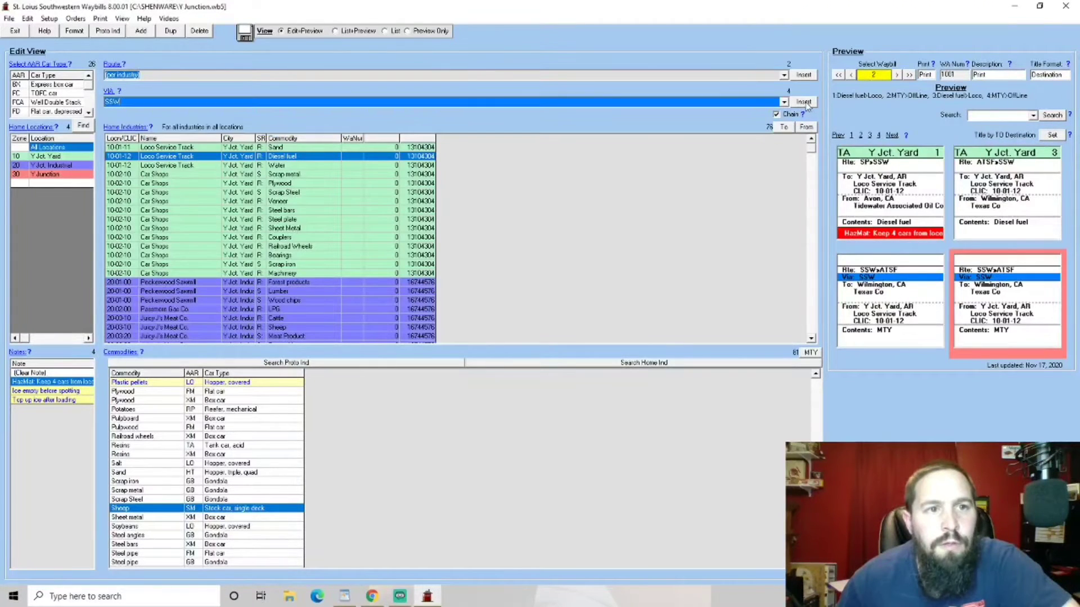
pyautogui.click(804, 102)
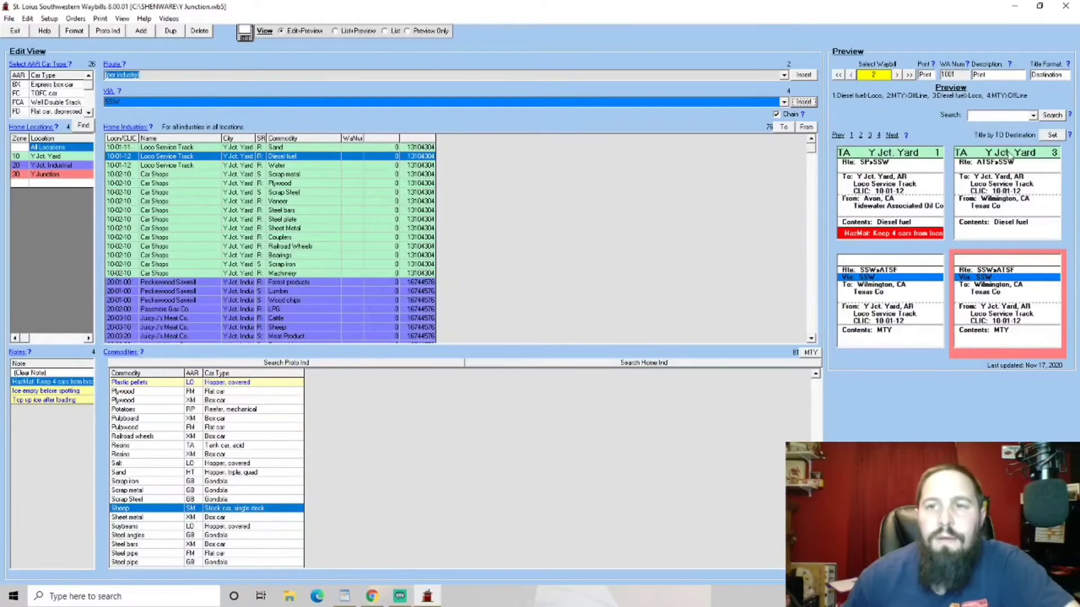
pyautogui.click(985, 225)
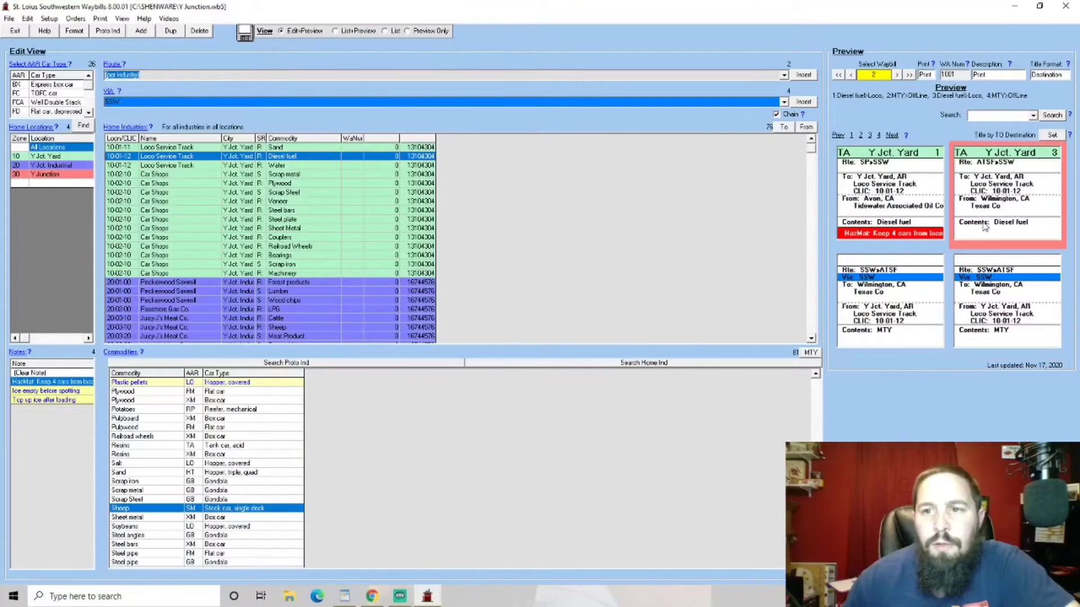
pyautogui.click(48, 383)
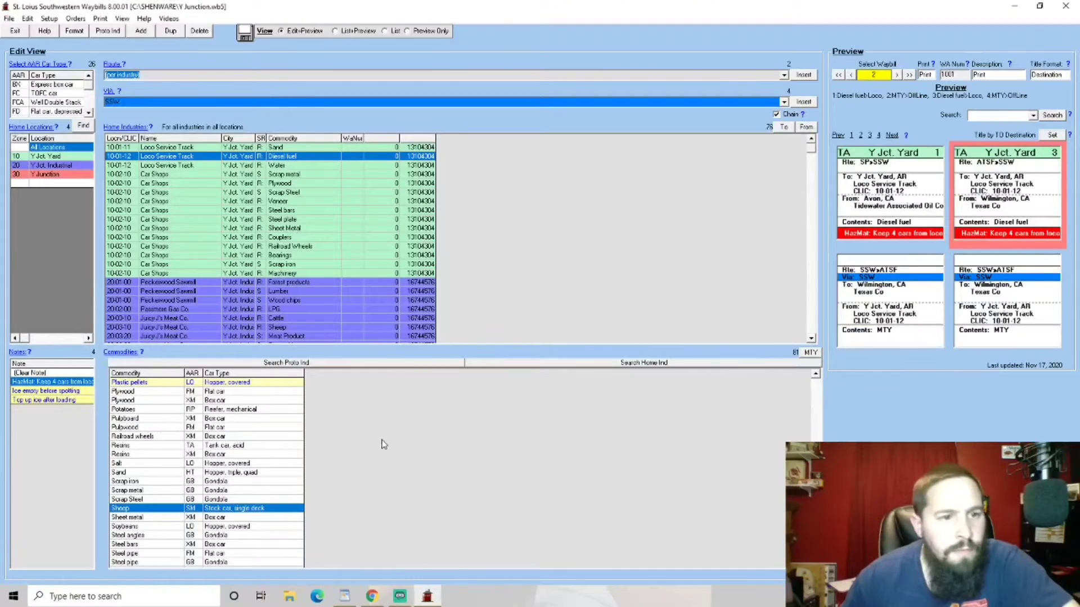
# Add a new waybill note reading "HazMat: Keep 2 cars from loco"
pyautogui.click(17, 356)
pyautogui.click(495, 282)
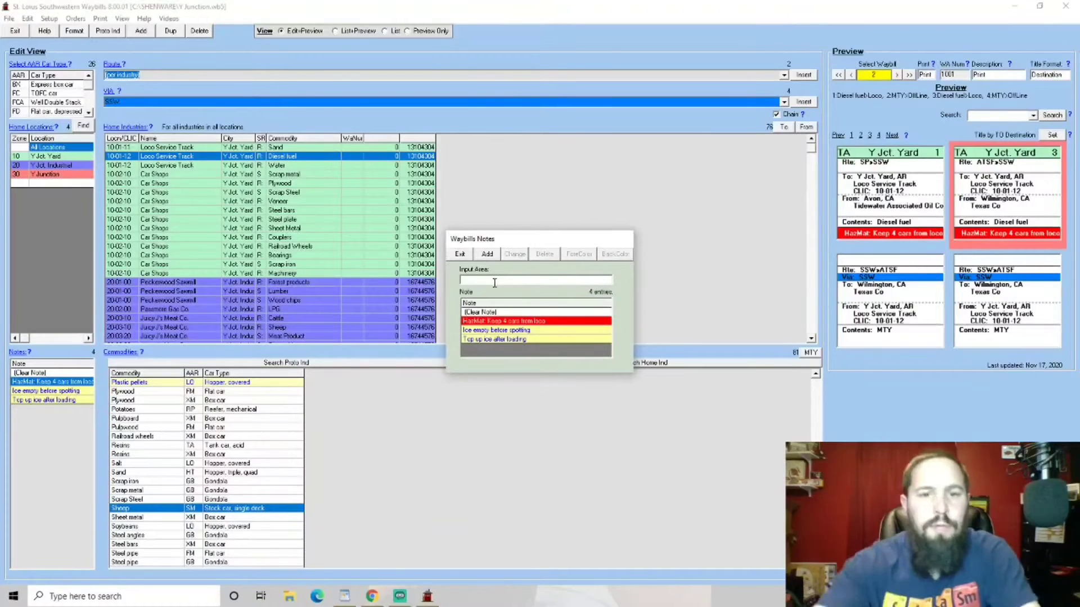
pyautogui.write('Haz')
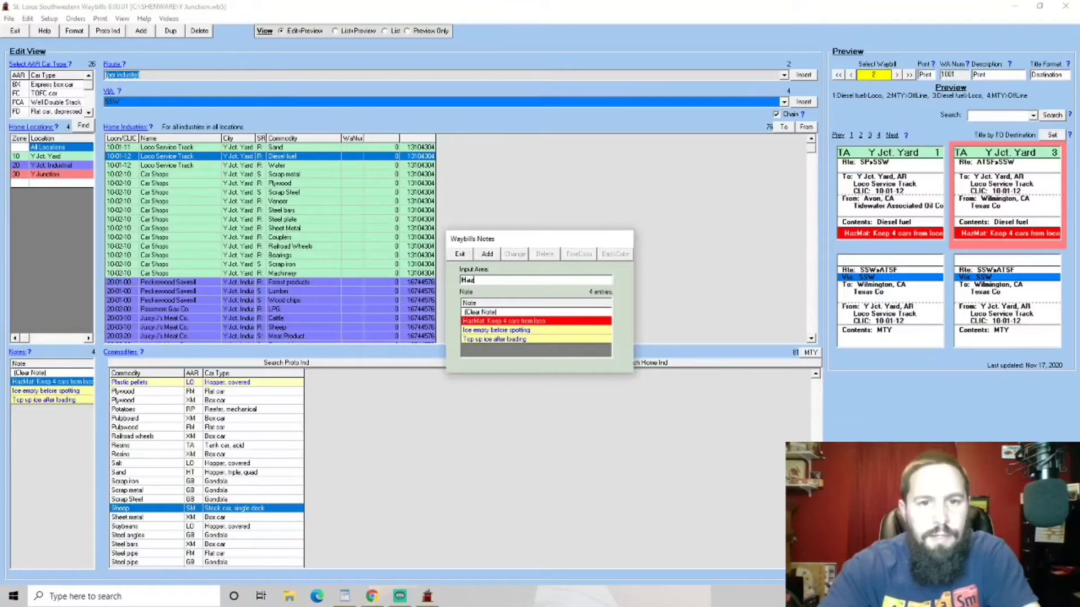
pyautogui.write('Mat: Keep 2 cars from loco')
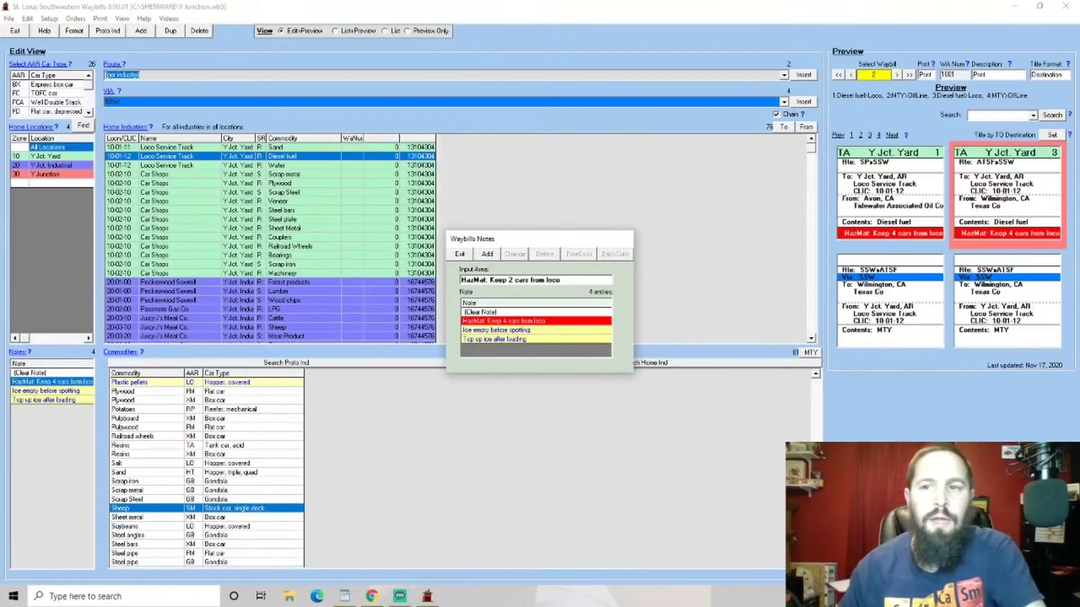
pyautogui.click(487, 255)
# Give the "HazMat: Keep 2 cars from loco" note an orange background and close the notes editor
pyautogui.click(496, 322)
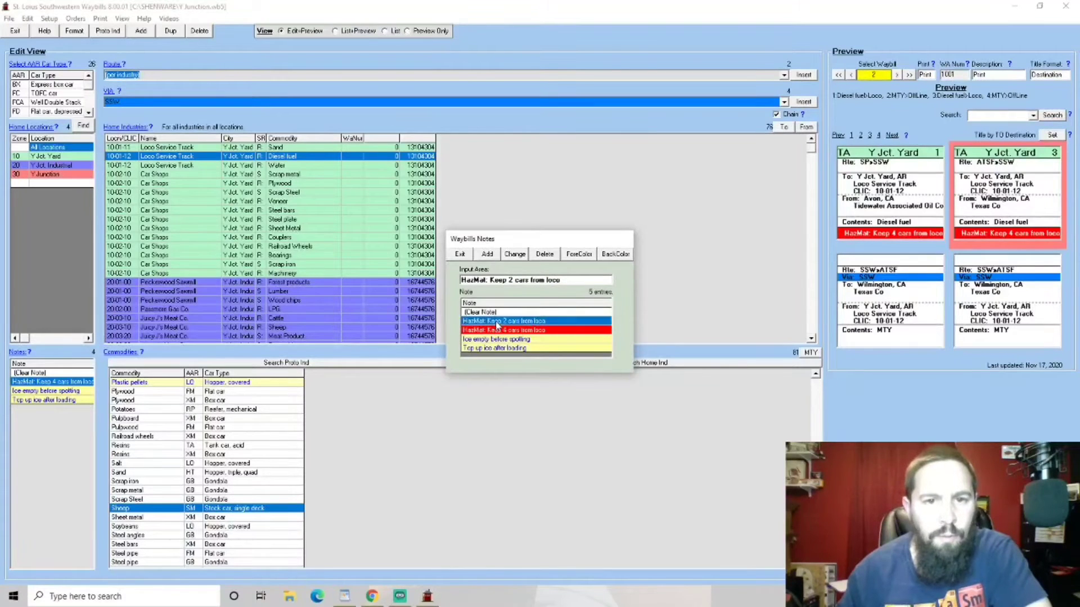
pyautogui.click(616, 255)
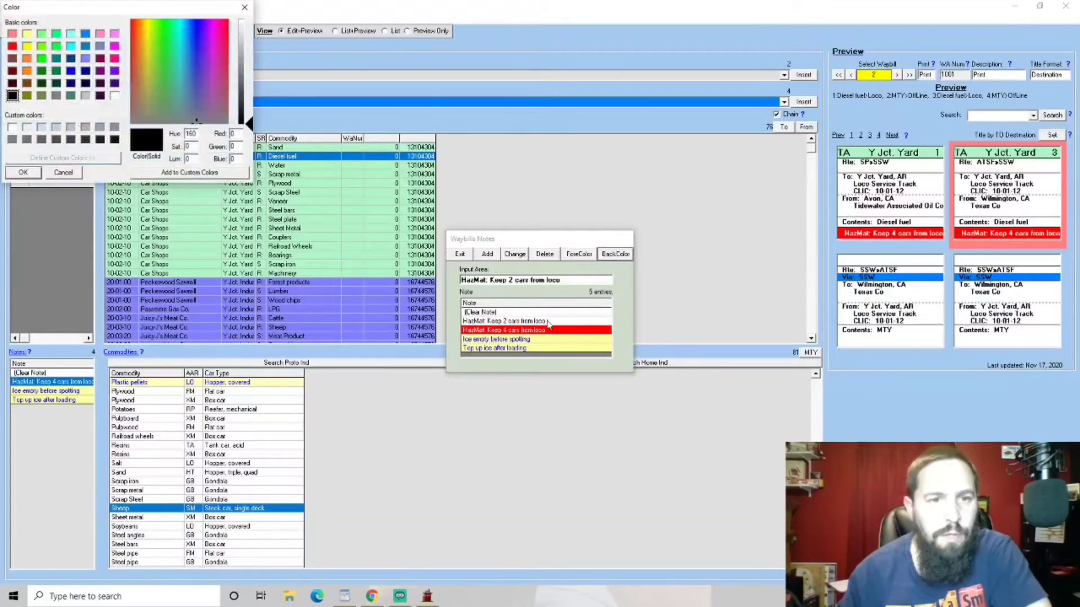
pyautogui.click(27, 59)
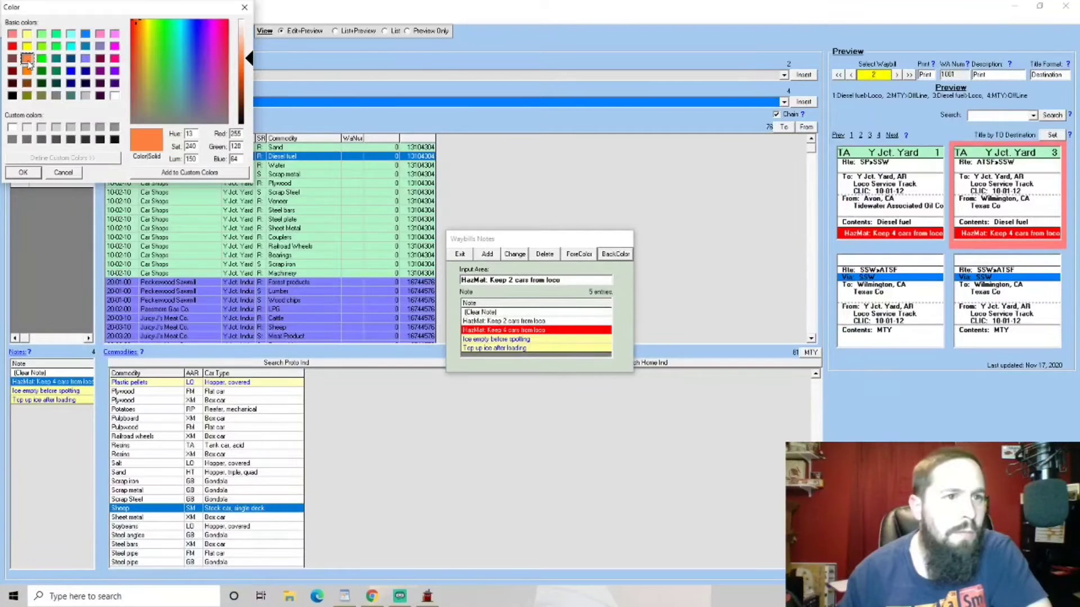
pyautogui.click(27, 71)
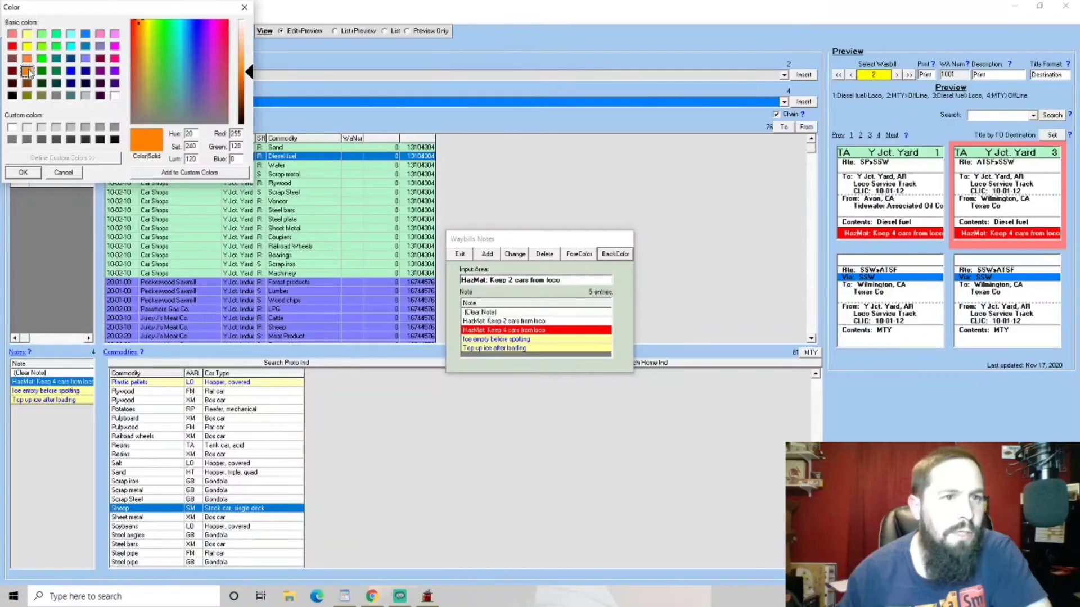
pyautogui.click(23, 173)
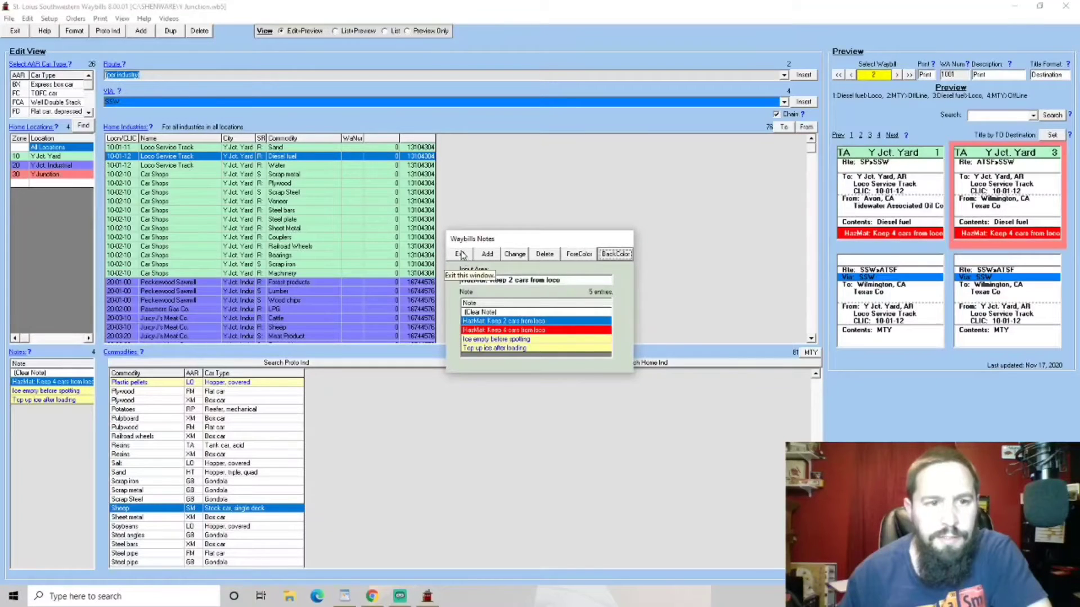
pyautogui.click(482, 339)
pyautogui.click(467, 256)
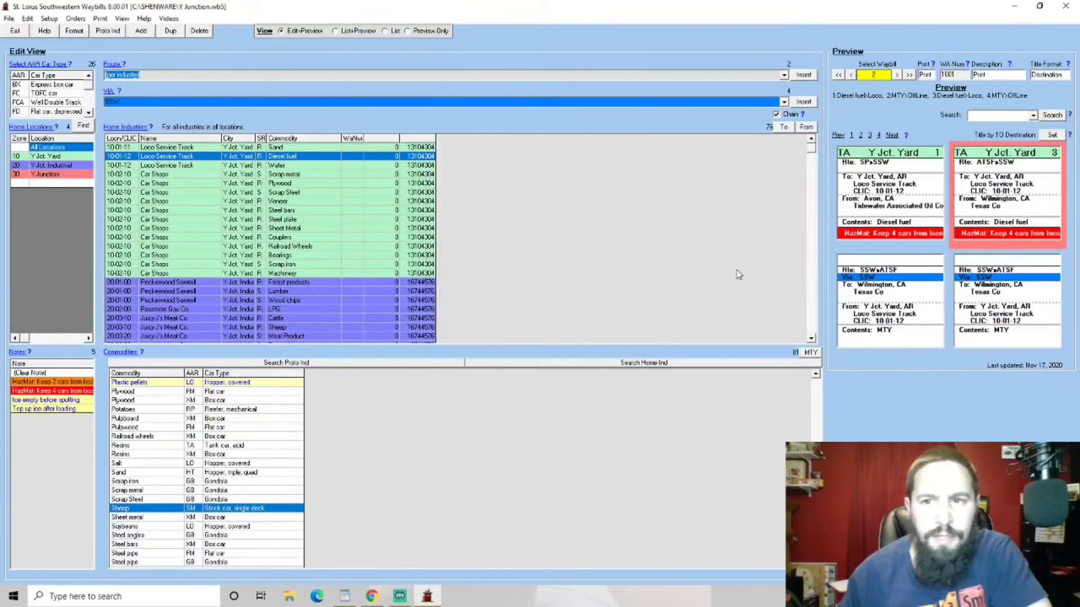
# Put the "HazMat: Keep 2 cars from loco" note on empty-return waybills 2 and 4
pyautogui.click(874, 342)
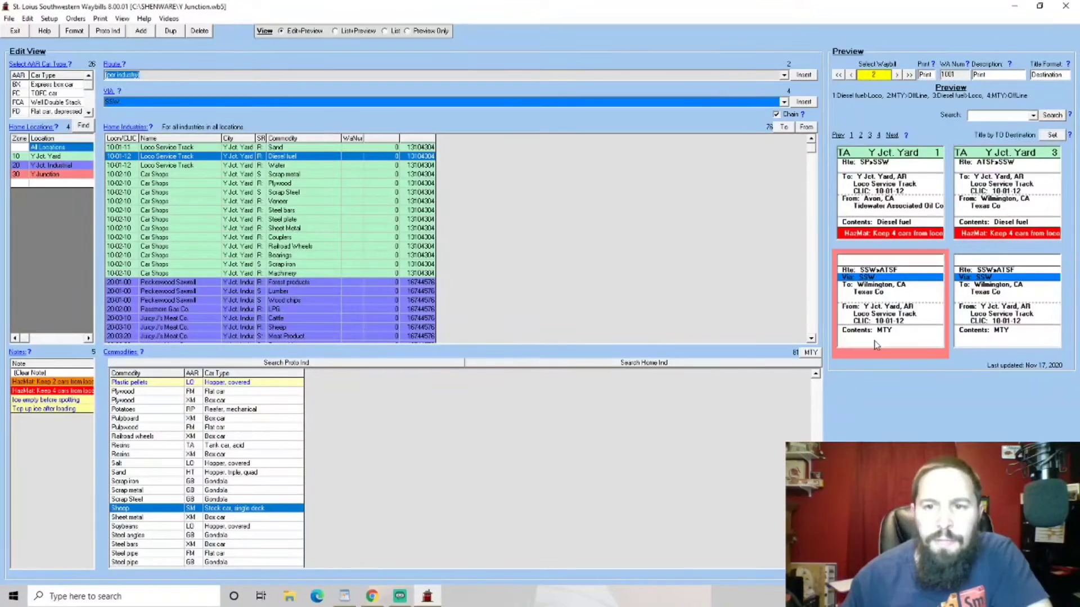
pyautogui.click(38, 383)
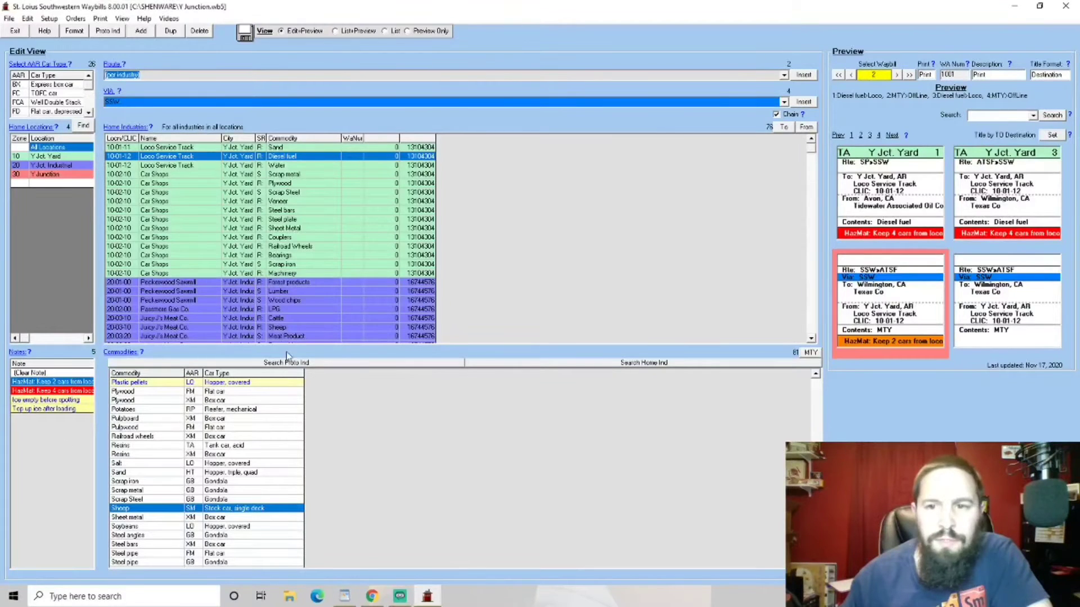
pyautogui.click(1007, 336)
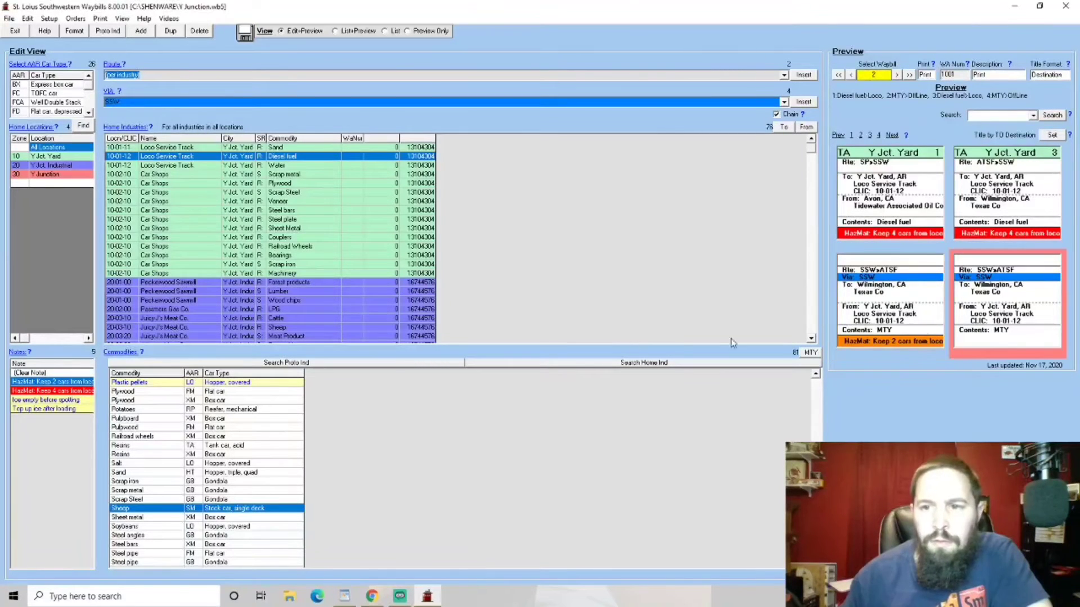
pyautogui.click(35, 385)
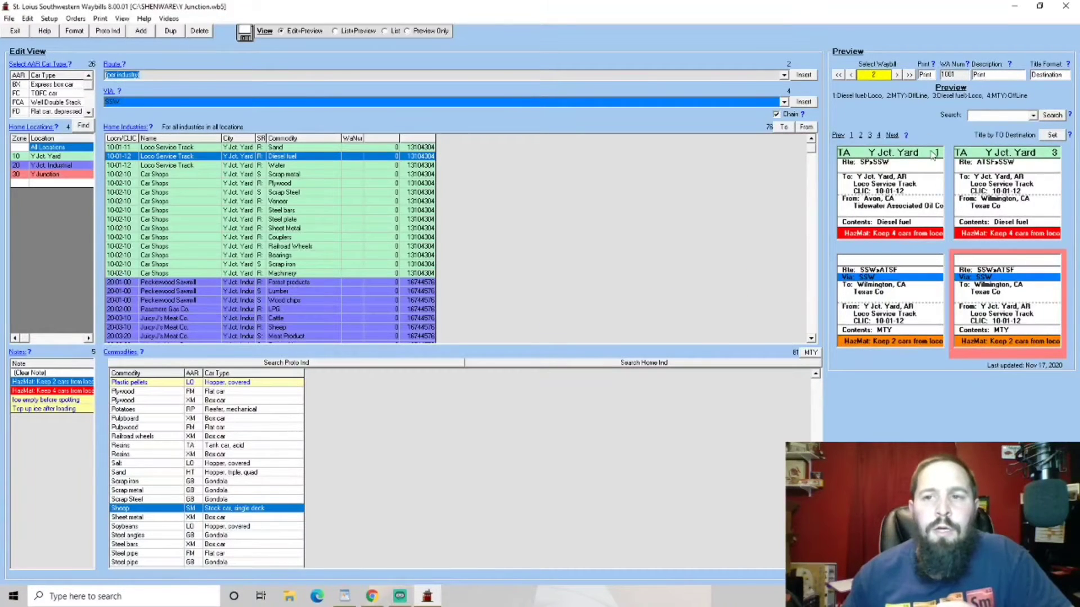
# Review the sheep waybills in set 1, and select waybill 1 in set 3
pyautogui.click(850, 76)
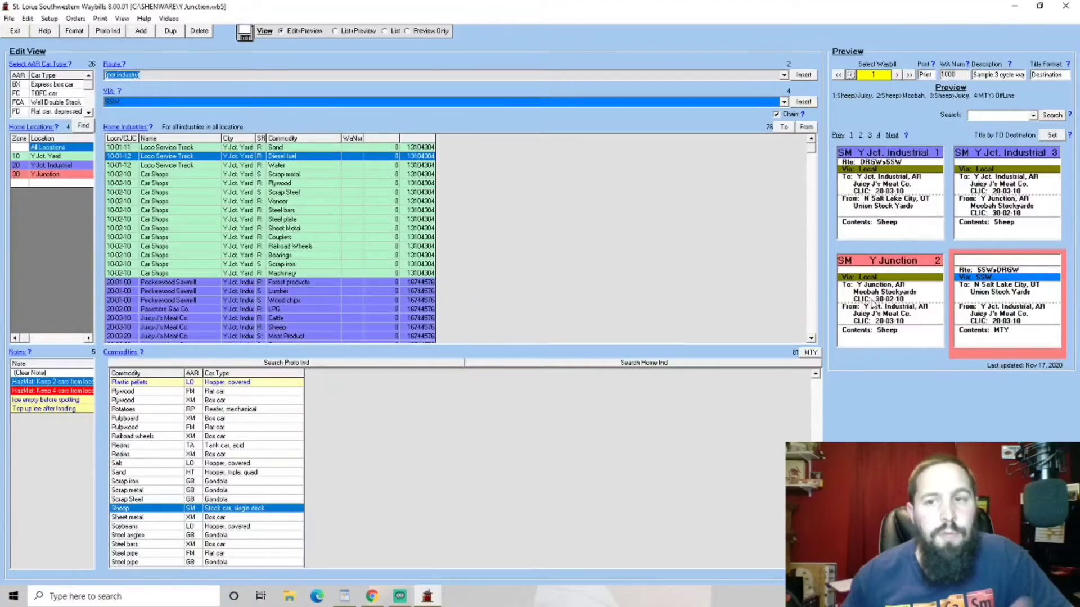
pyautogui.click(895, 75)
pyautogui.click(896, 75)
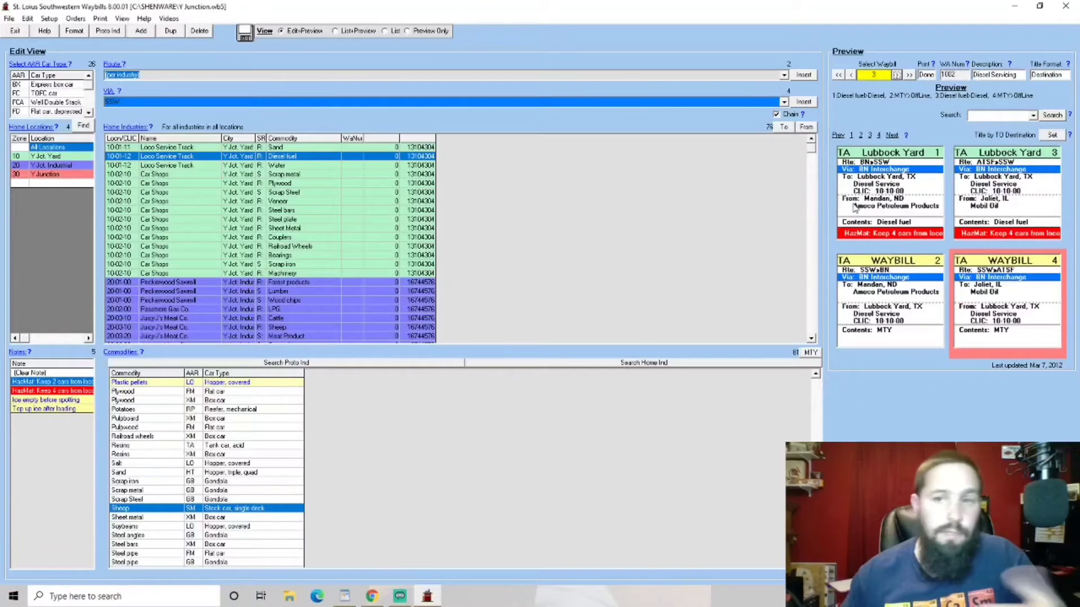
pyautogui.click(899, 175)
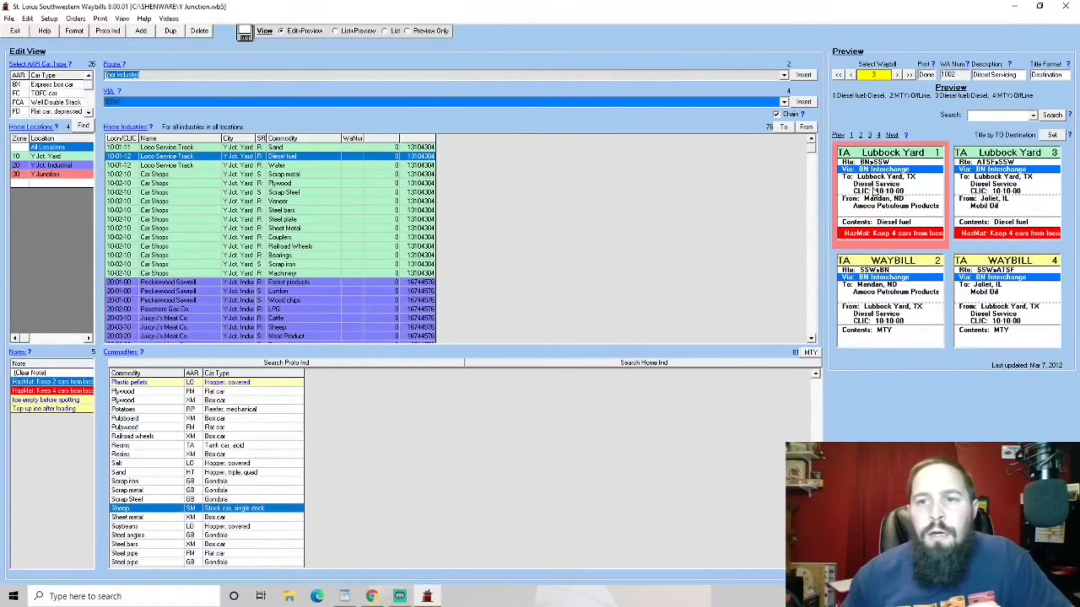
# Open the prototype industry search and load the OpSigSTH industry file
pyautogui.click(318, 365)
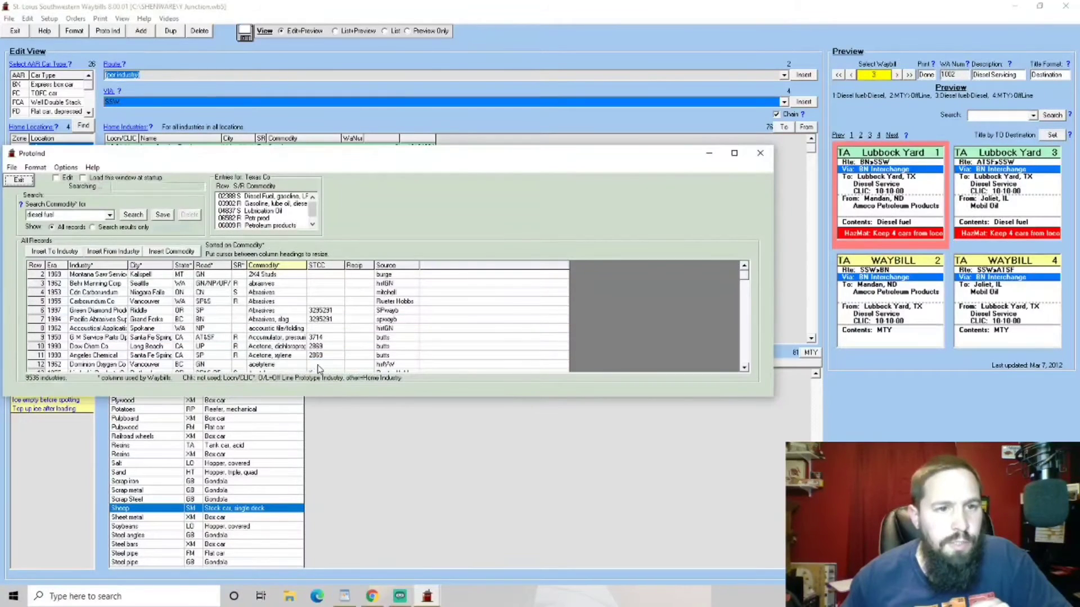
pyautogui.click(11, 168)
pyautogui.click(25, 194)
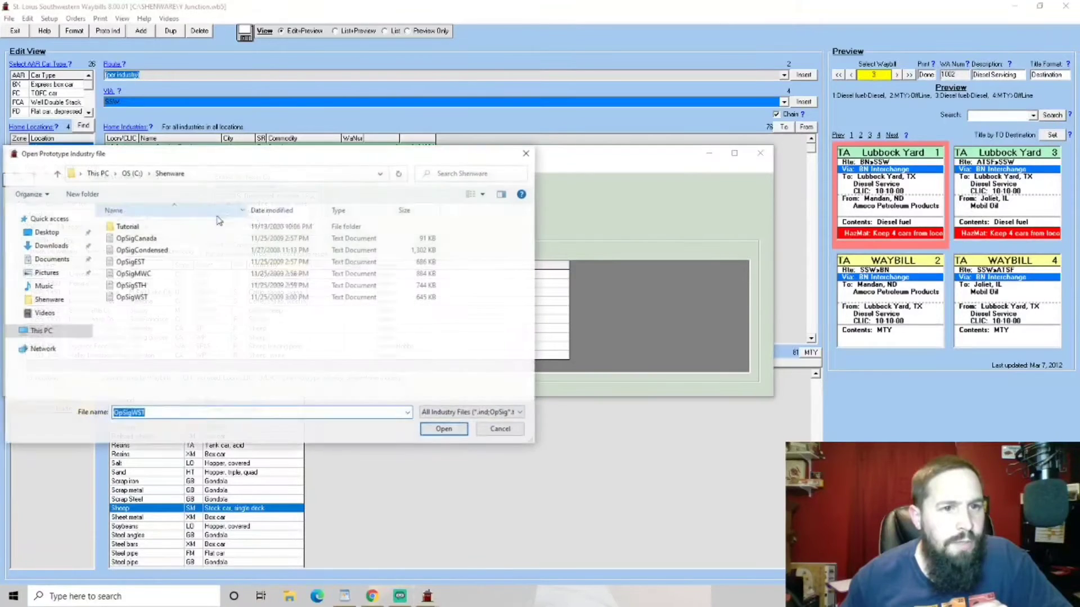
pyautogui.click(153, 287)
pyautogui.click(445, 429)
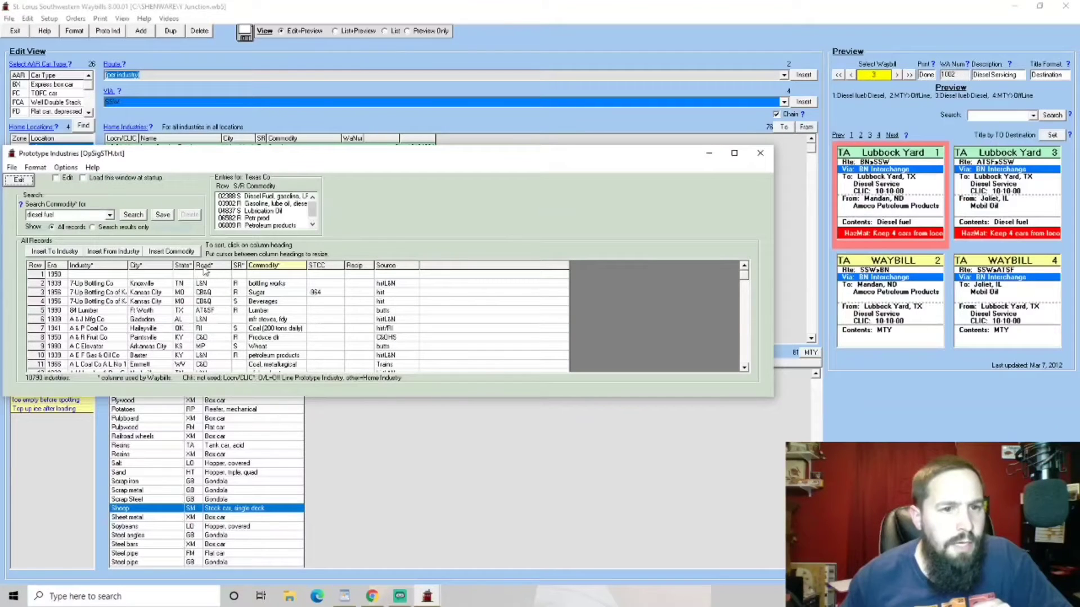
# Search the prototype industries by city for "crossett"
pyautogui.click(183, 265)
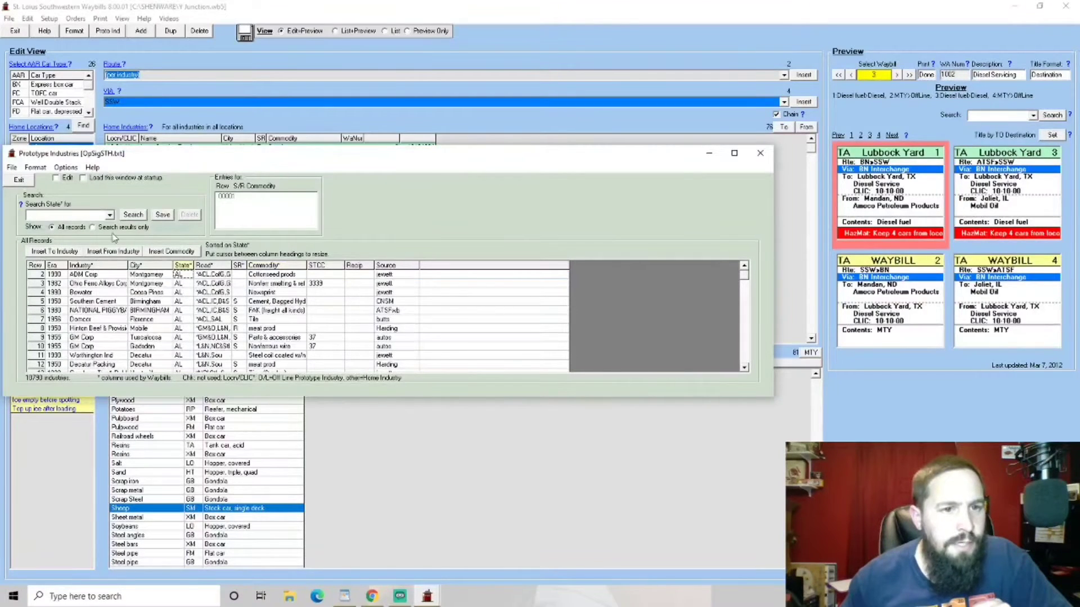
pyautogui.click(142, 265)
pyautogui.write('crossett')
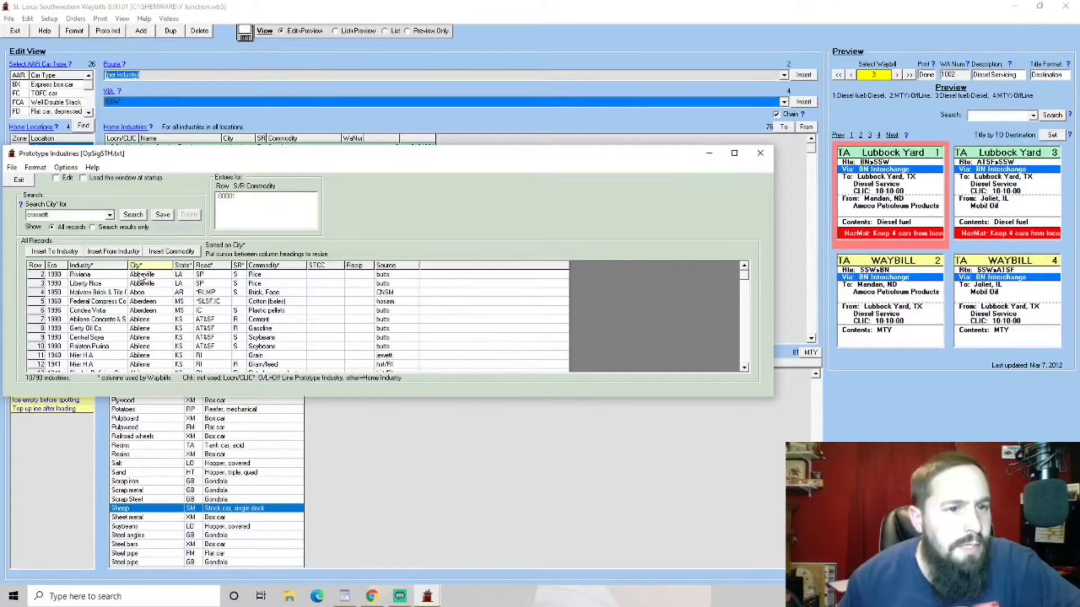
pyautogui.click(135, 214)
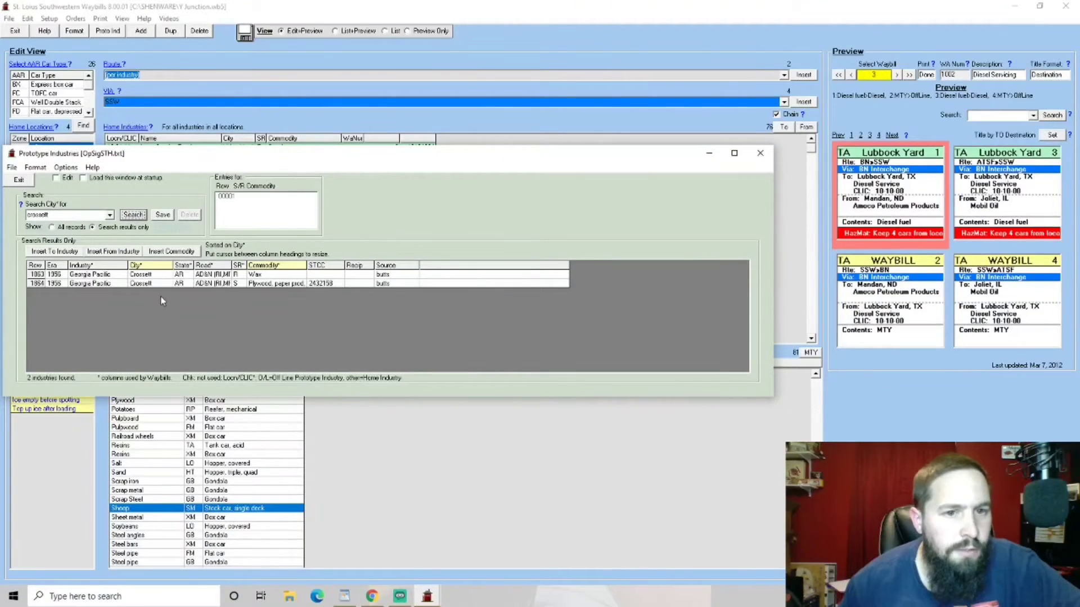
# Insert Georgia Pacific in Crossett, AR as the origin of waybill 1 and the destination of waybill 2
pyautogui.click(111, 286)
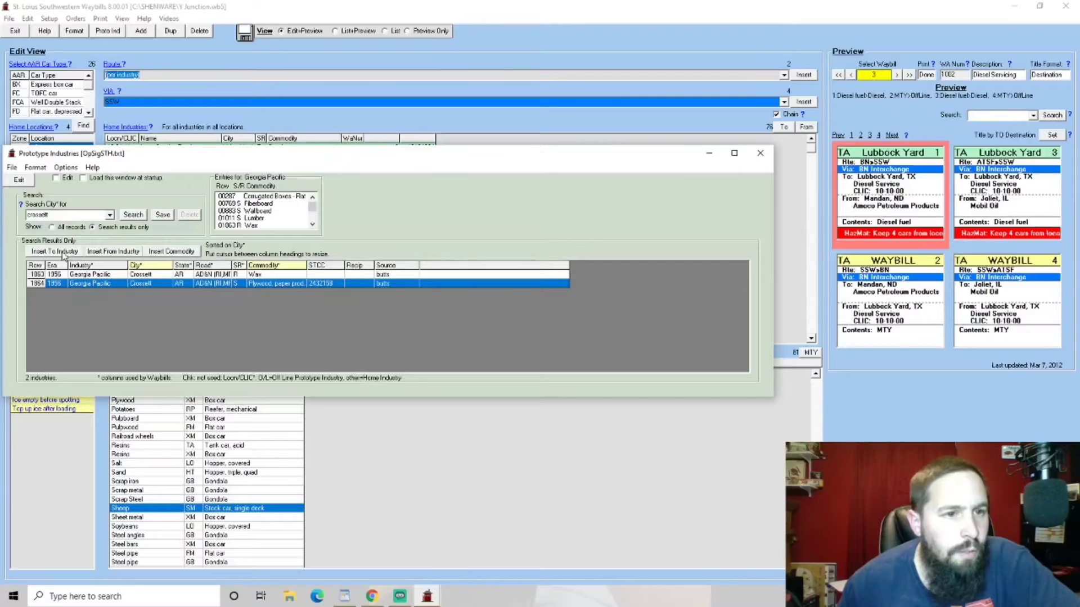
pyautogui.click(117, 251)
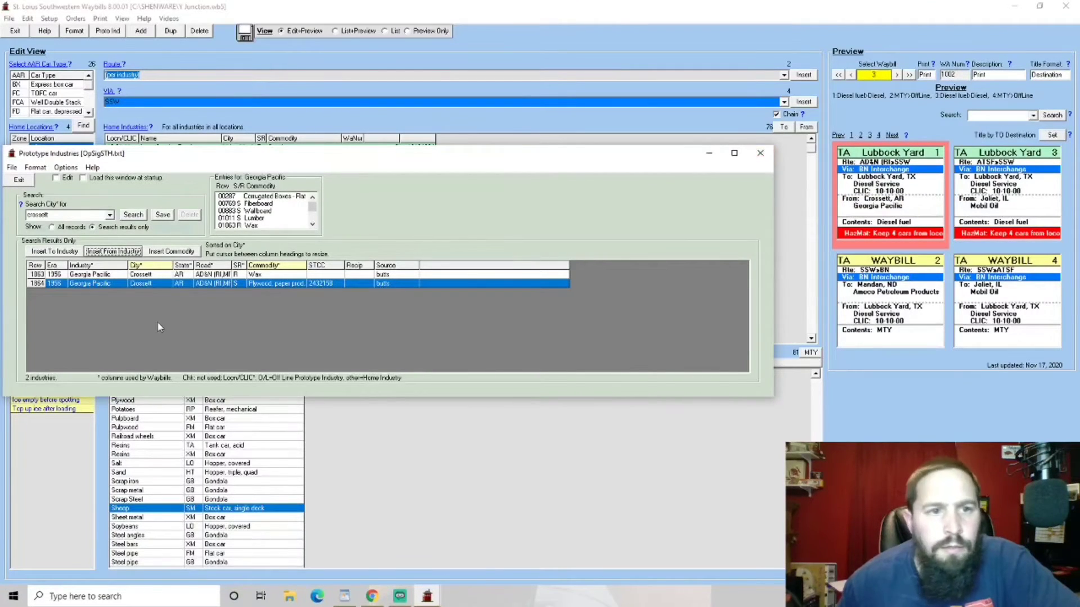
pyautogui.click(902, 322)
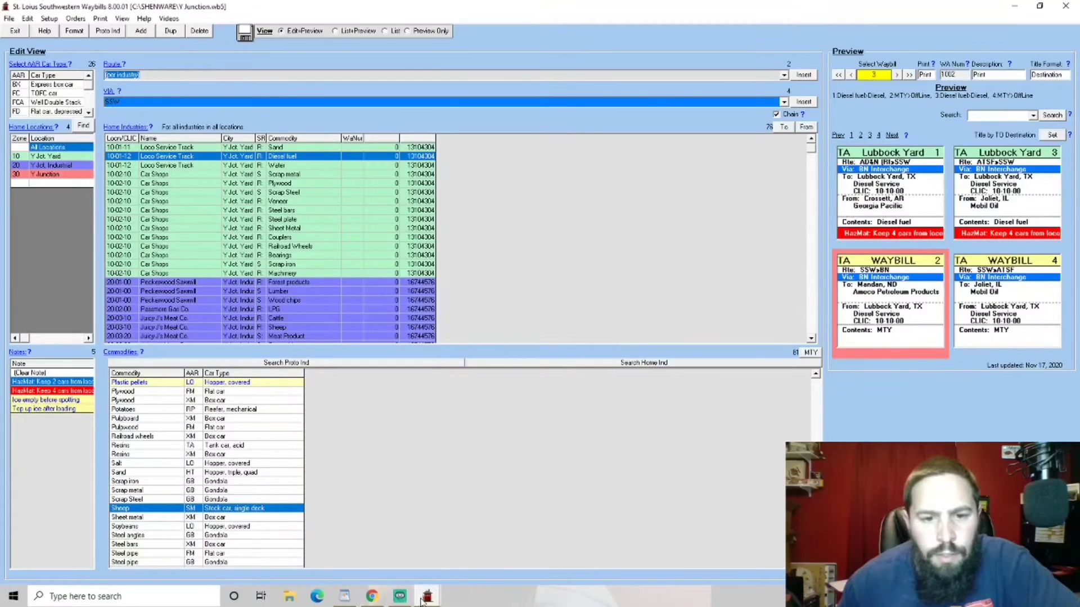
pyautogui.moveTo(424, 598)
pyautogui.click(461, 543)
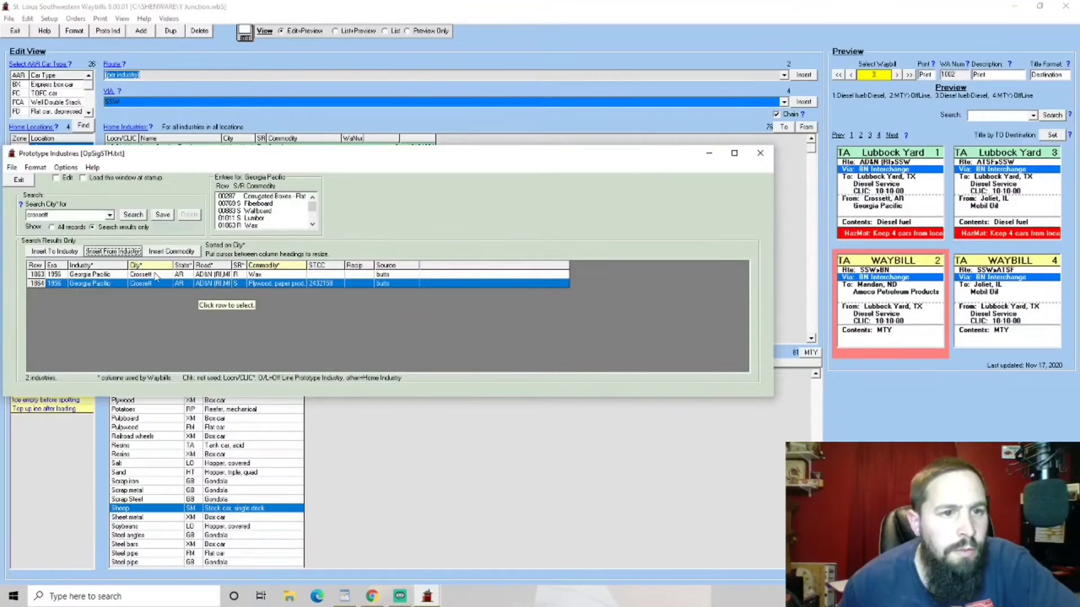
pyautogui.click(56, 251)
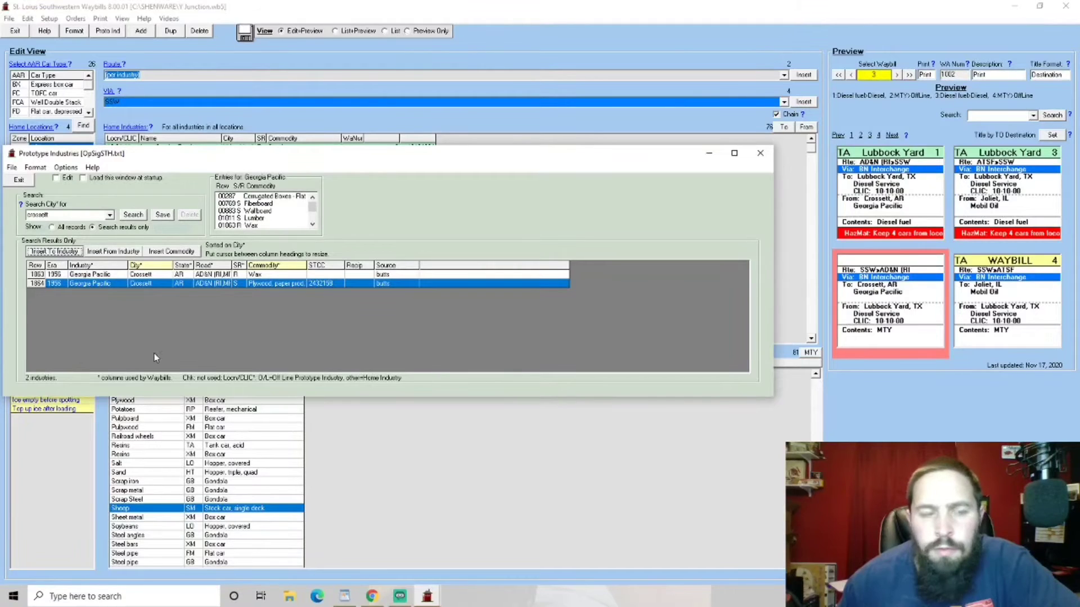
pyautogui.click(1017, 188)
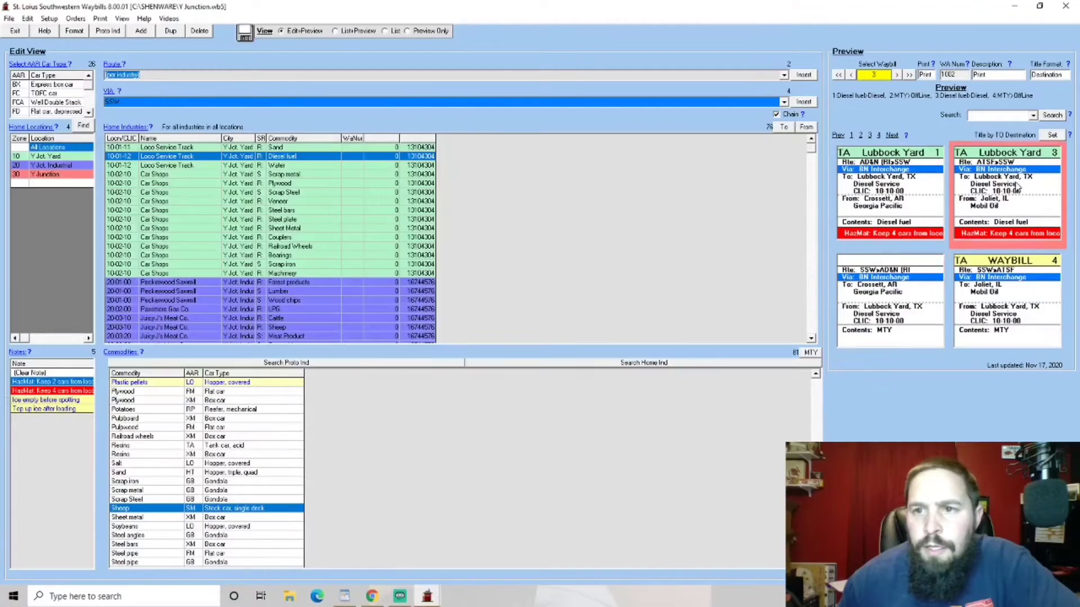
pyautogui.moveTo(427, 600)
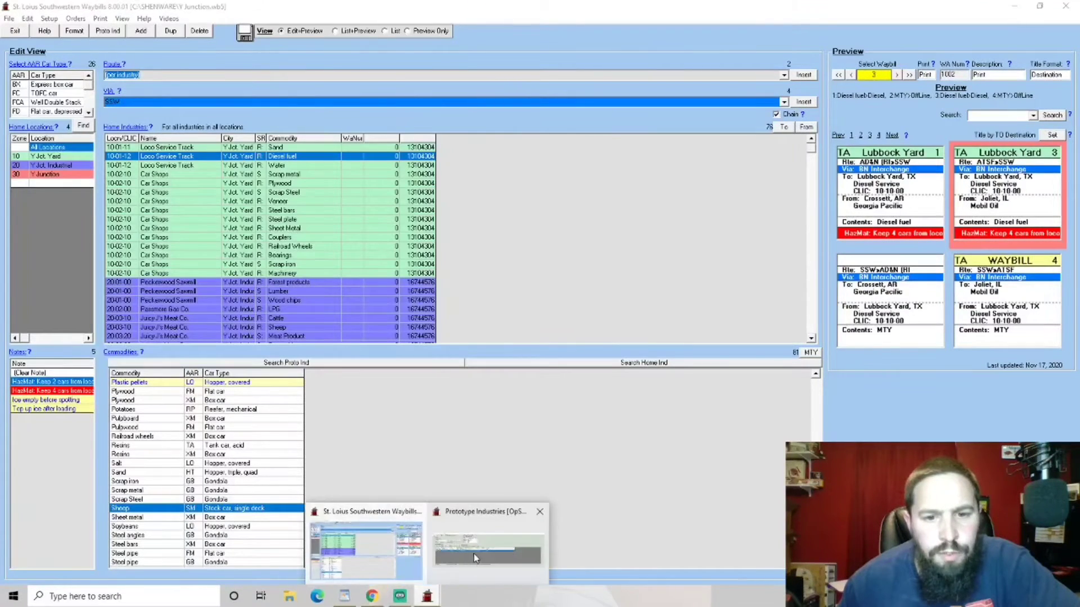
pyautogui.click(475, 554)
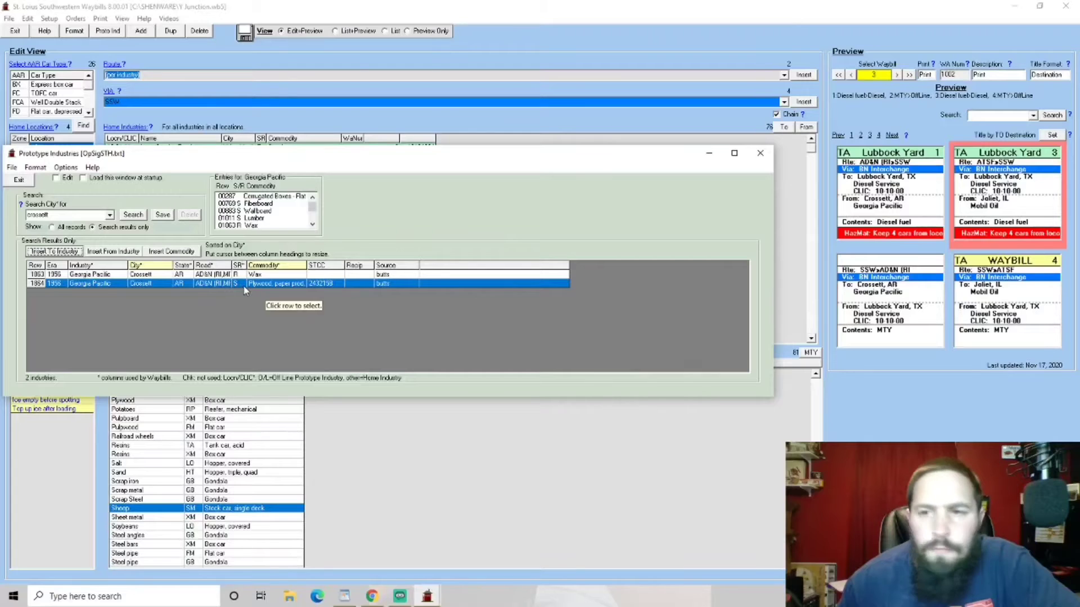
pyautogui.click(876, 302)
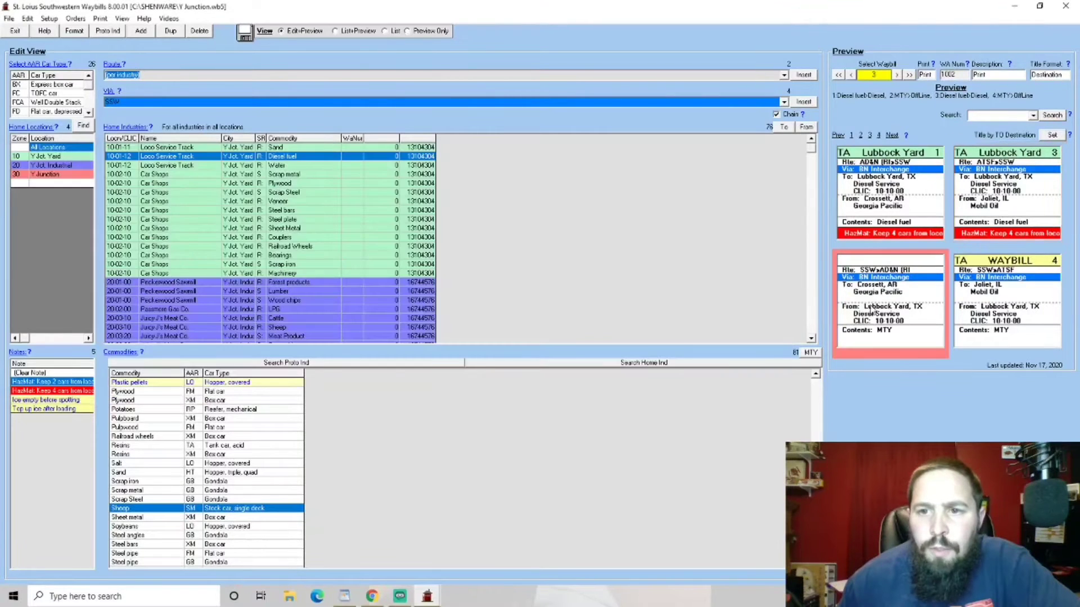
pyautogui.moveTo(427, 596)
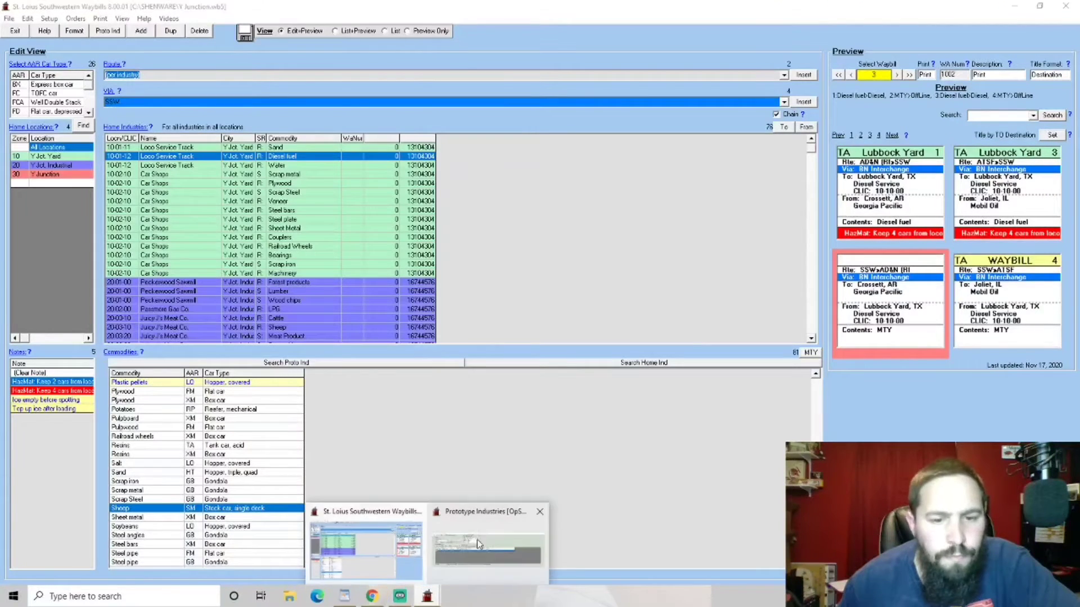
pyautogui.moveTo(487, 537)
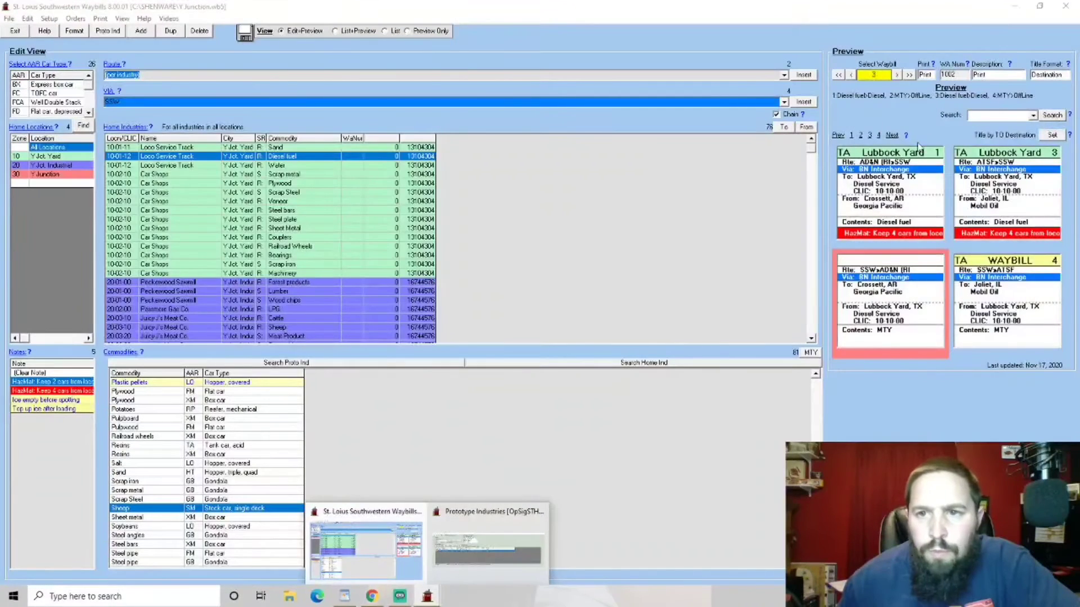
# Set the commodity of waybill 1 in set 3 to Plywood carried in an XM box car
pyautogui.click(885, 145)
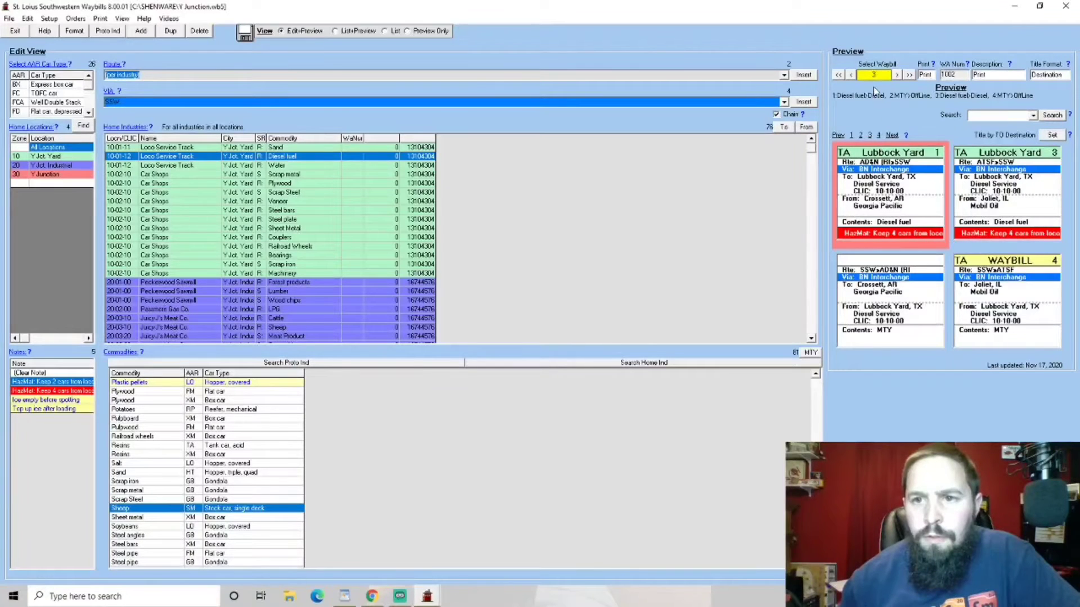
pyautogui.click(851, 74)
pyautogui.click(896, 75)
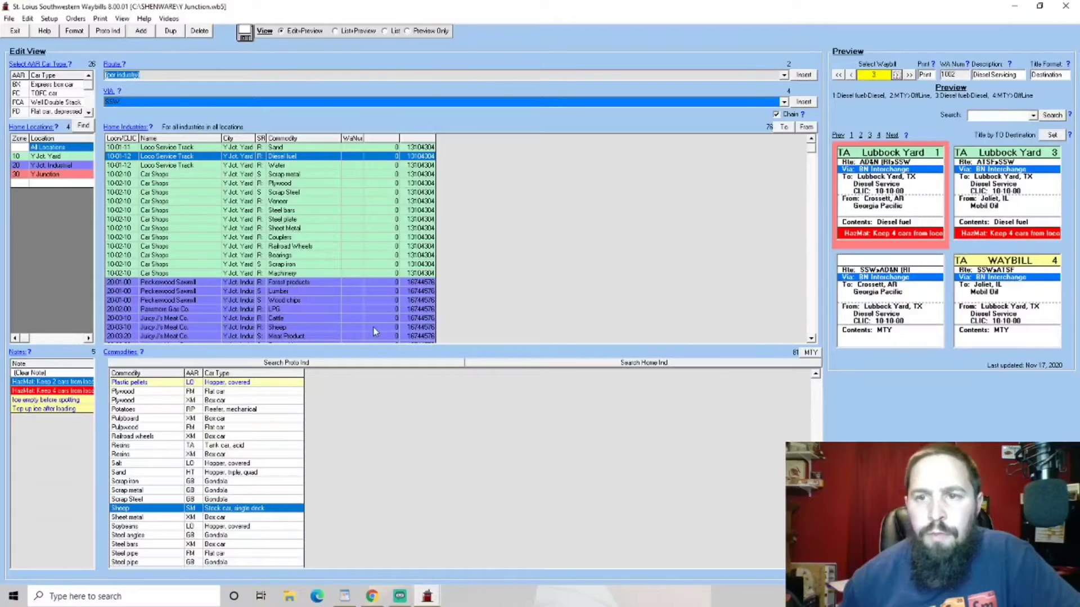
pyautogui.scroll(-15, 185, 303)
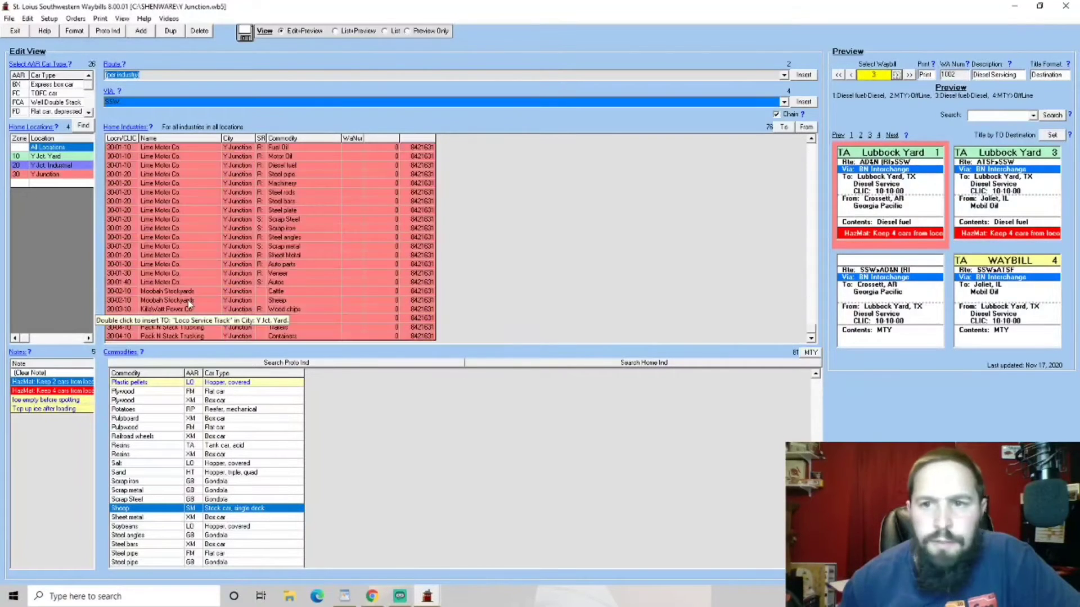
pyautogui.scroll(15, 238, 302)
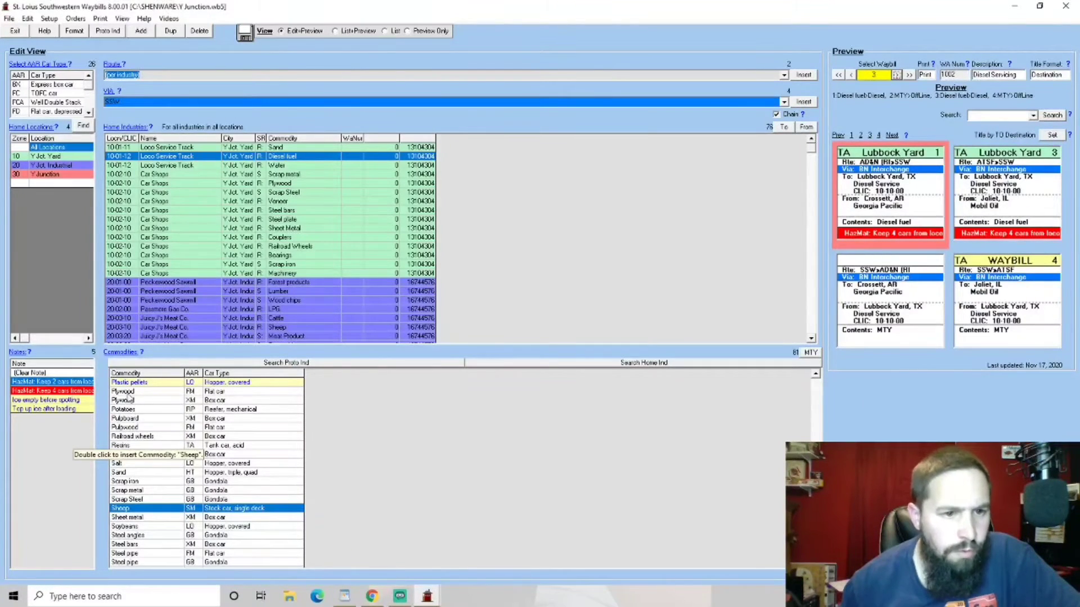
pyautogui.click(223, 401)
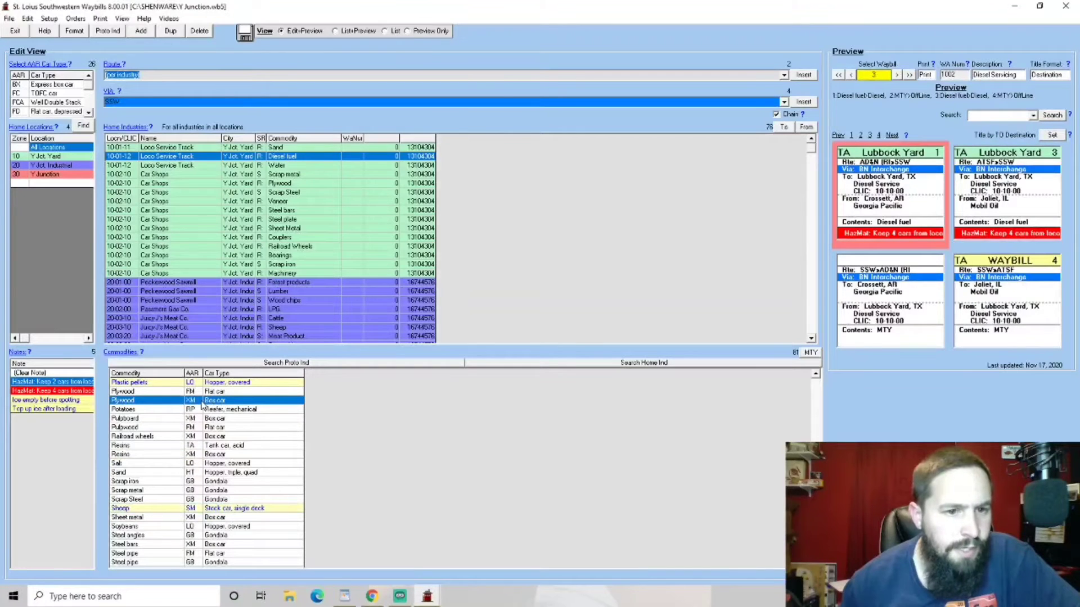
pyautogui.doubleClick(214, 403)
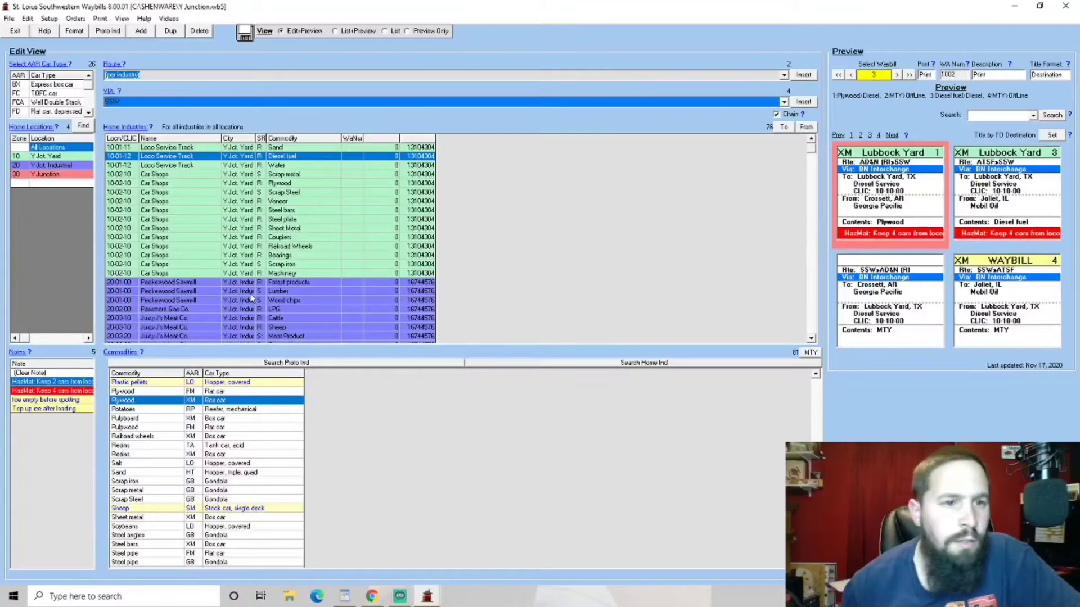
# Set waybill 1's destination to Shack of Sit Furniture Co. as plywood receiver, and its VIA to Local
pyautogui.scroll(-7, 251, 298)
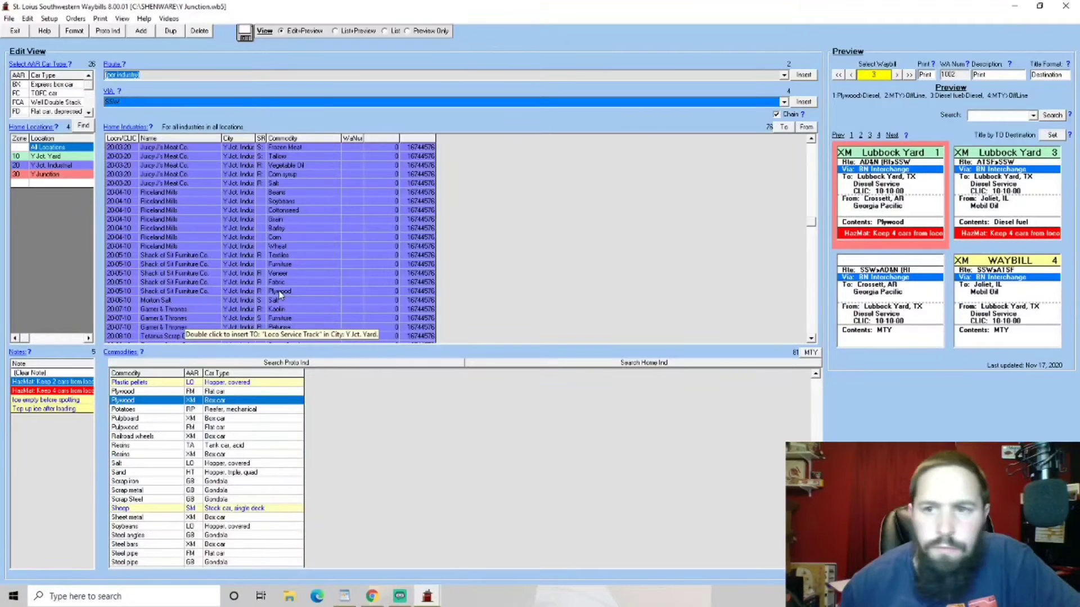
pyautogui.doubleClick(279, 292)
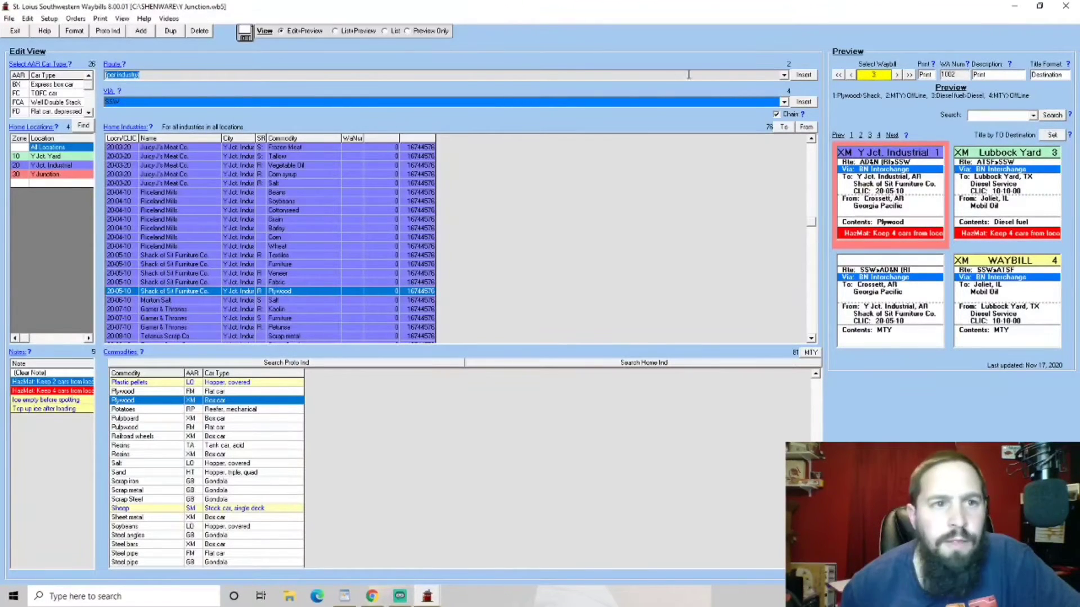
pyautogui.click(784, 103)
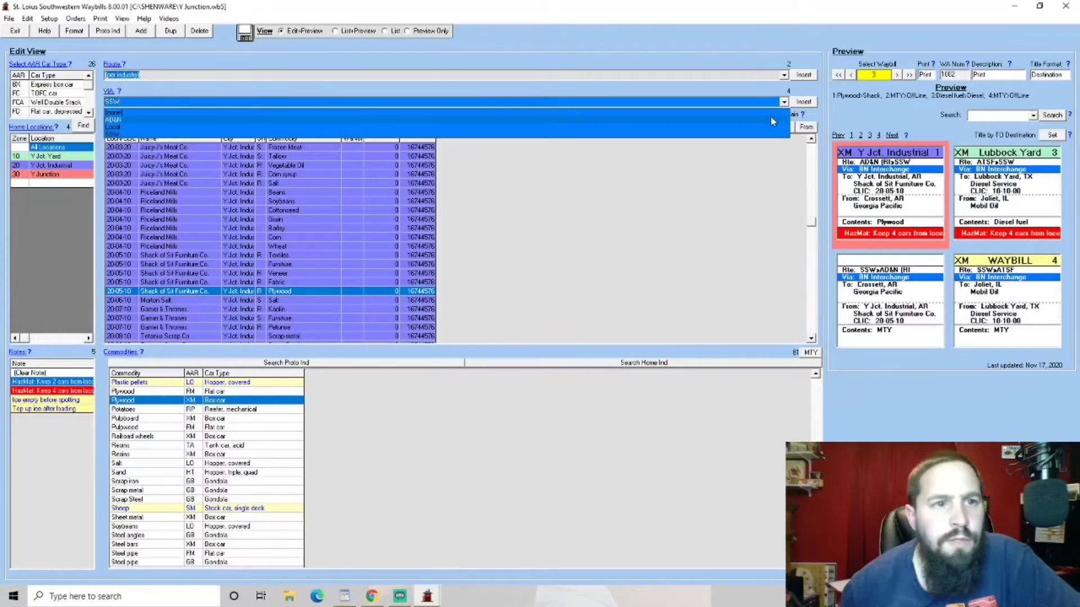
pyautogui.click(768, 126)
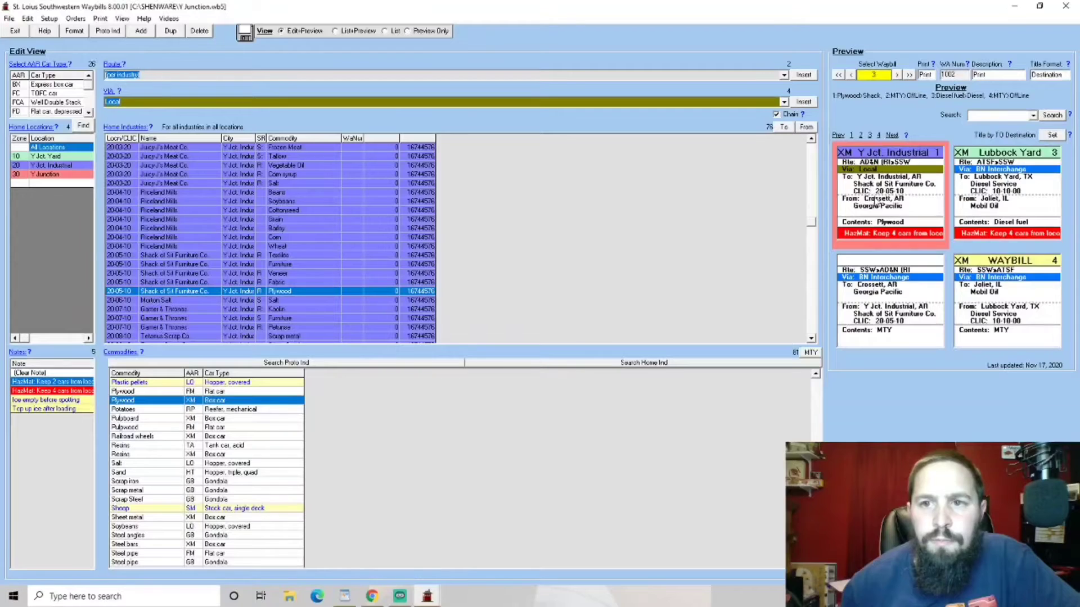
# Select waybill 2, search the prototype industries for plywood, and narrow the results to the city "crossett"
pyautogui.click(871, 299)
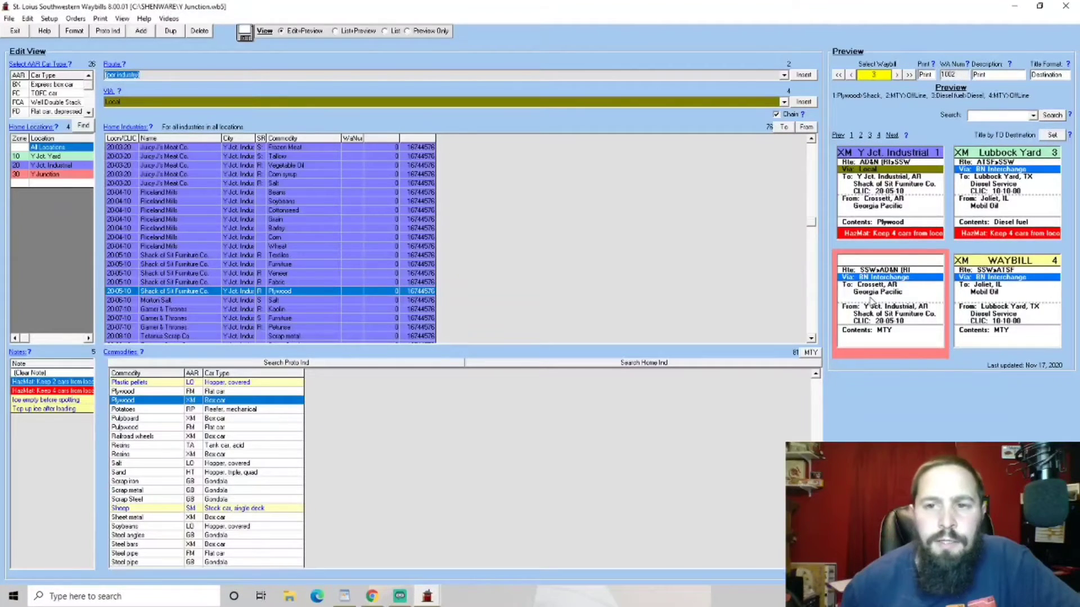
pyautogui.click(324, 365)
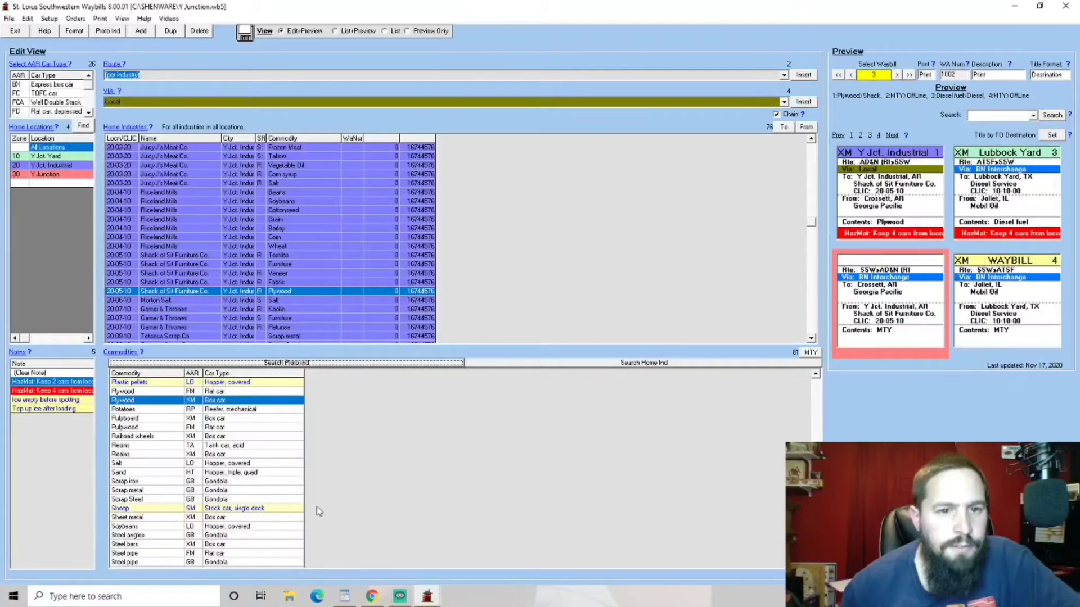
pyautogui.moveTo(406, 595)
pyautogui.click(482, 557)
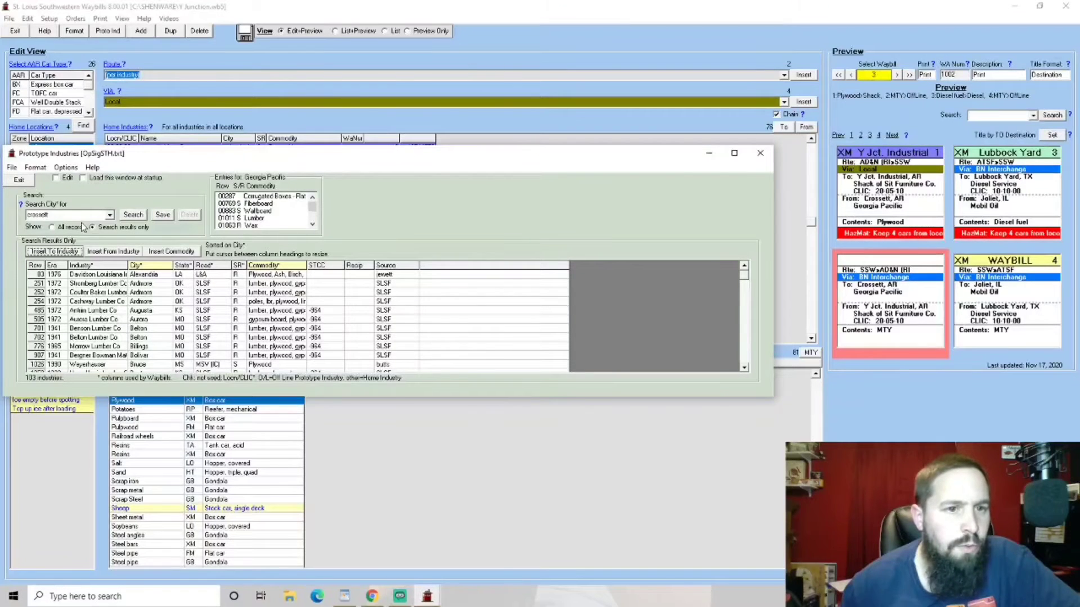
pyautogui.click(134, 215)
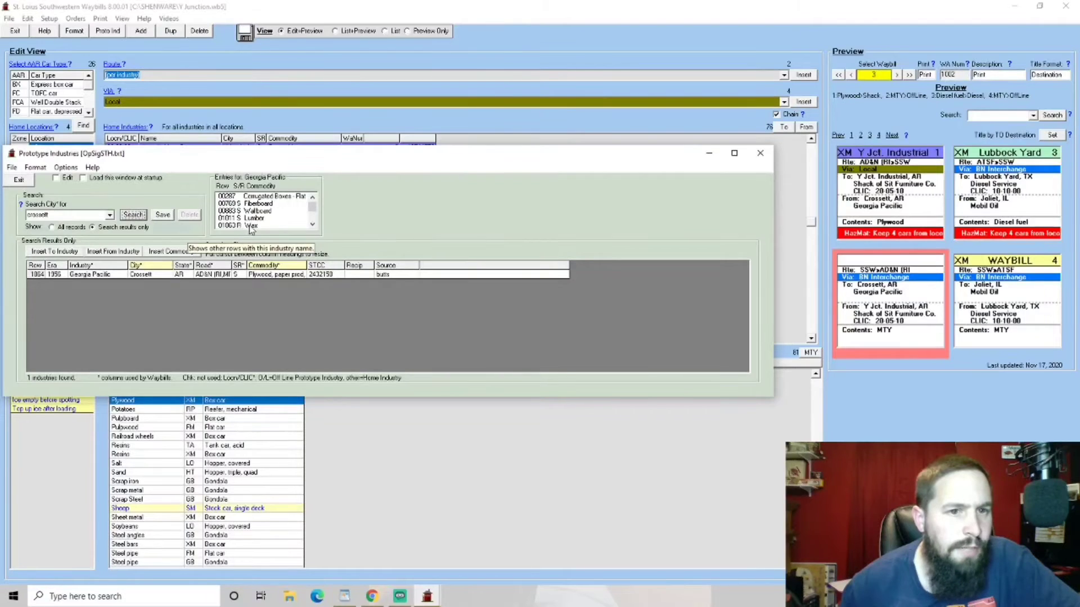
# Select Georgia Pacific's wax entry, and search all prototype industries by commodity for "wax"
pyautogui.click(252, 226)
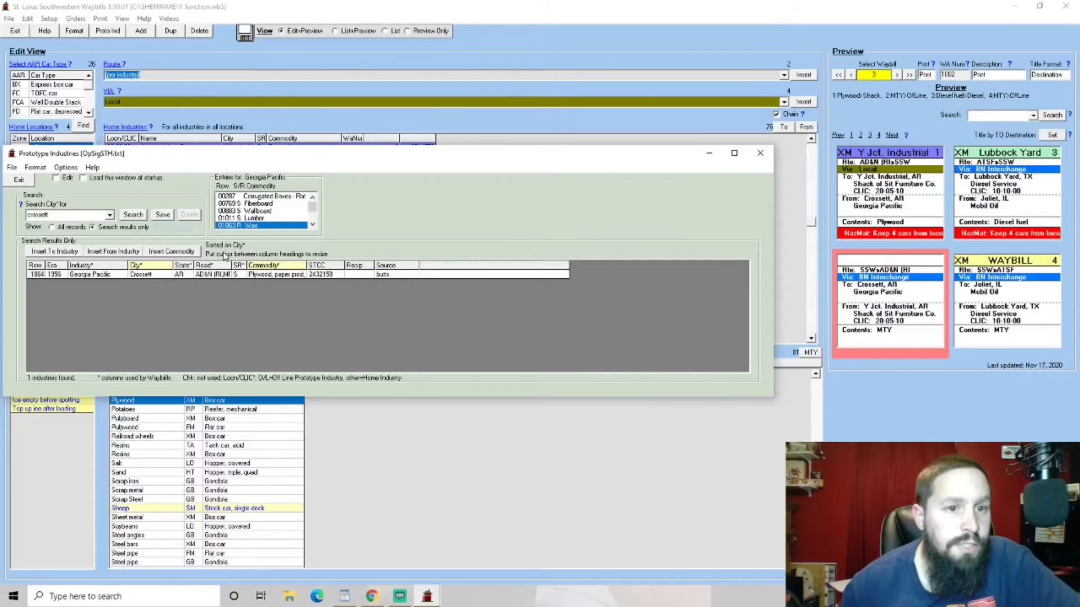
pyautogui.click(267, 265)
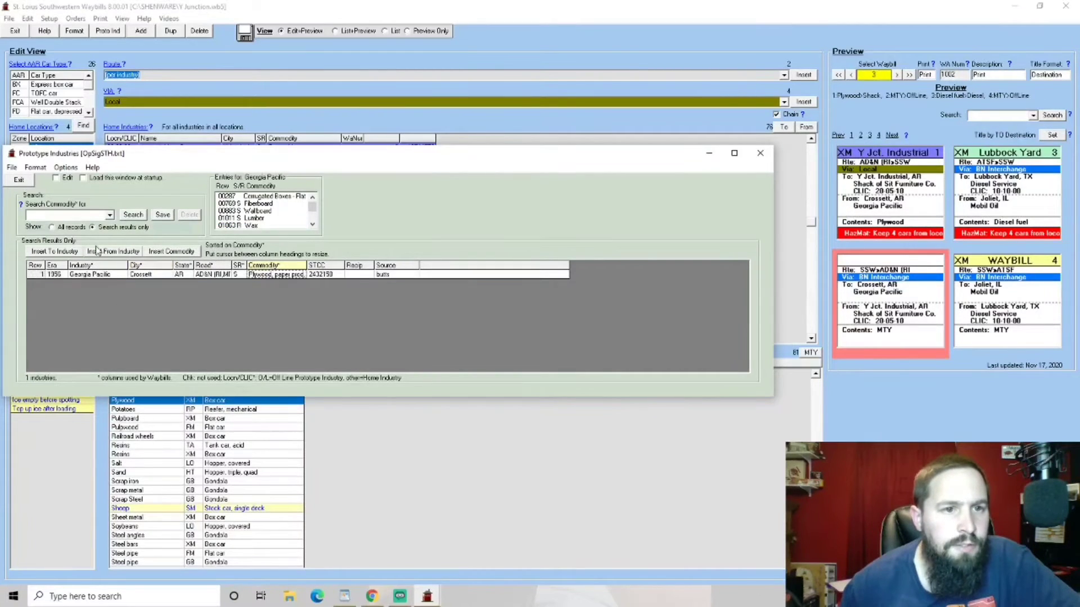
pyautogui.write('wax')
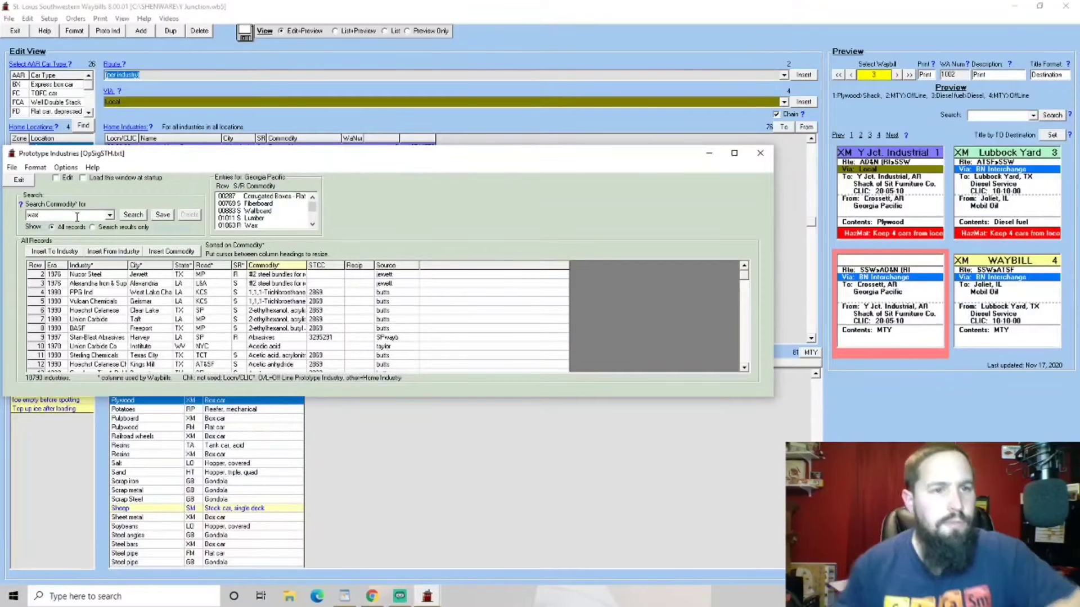
pyautogui.click(131, 213)
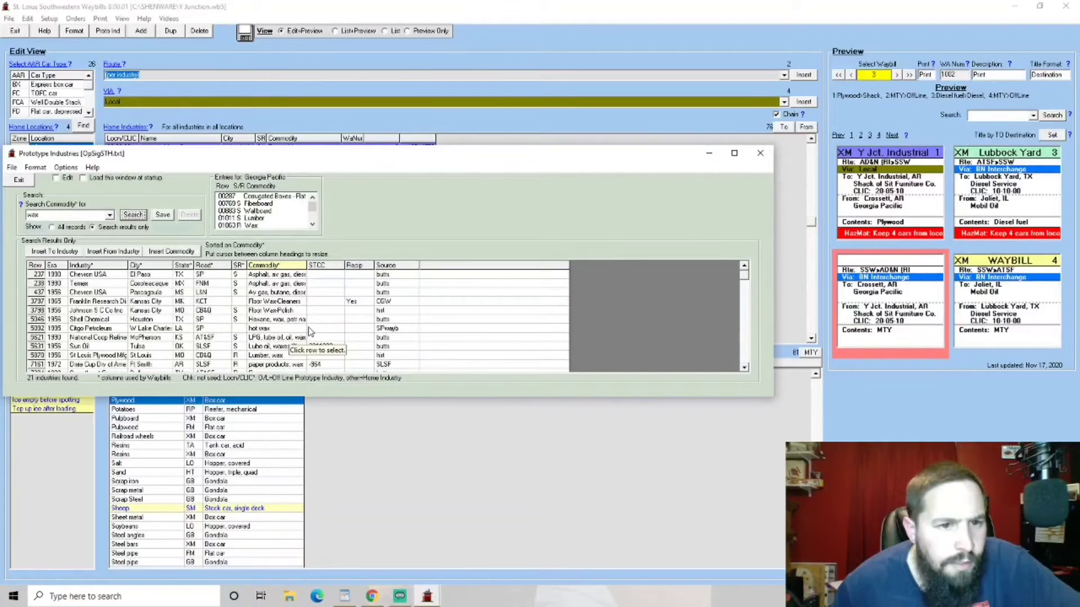
# Narrow the wax results to shippers by searching the SR column for "s", and look through the shippers listed
pyautogui.click(238, 266)
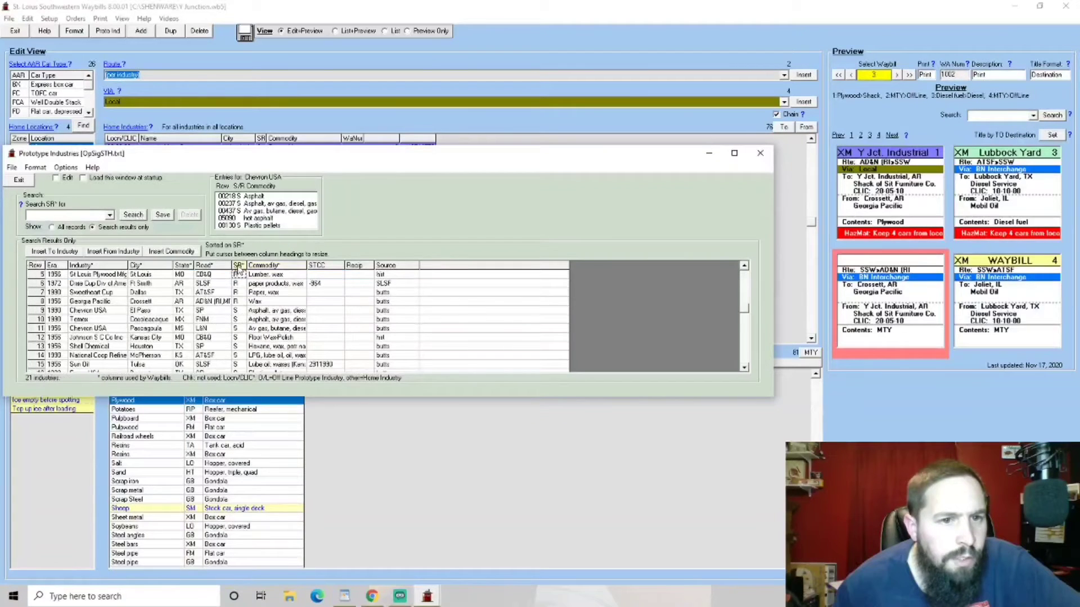
pyautogui.write('r')
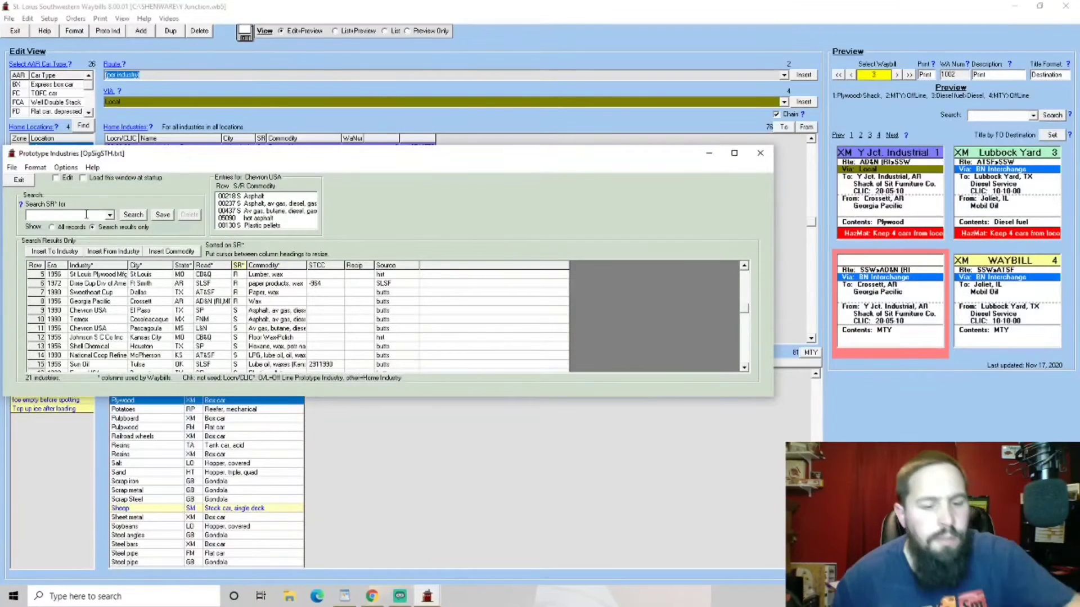
pyautogui.click(135, 215)
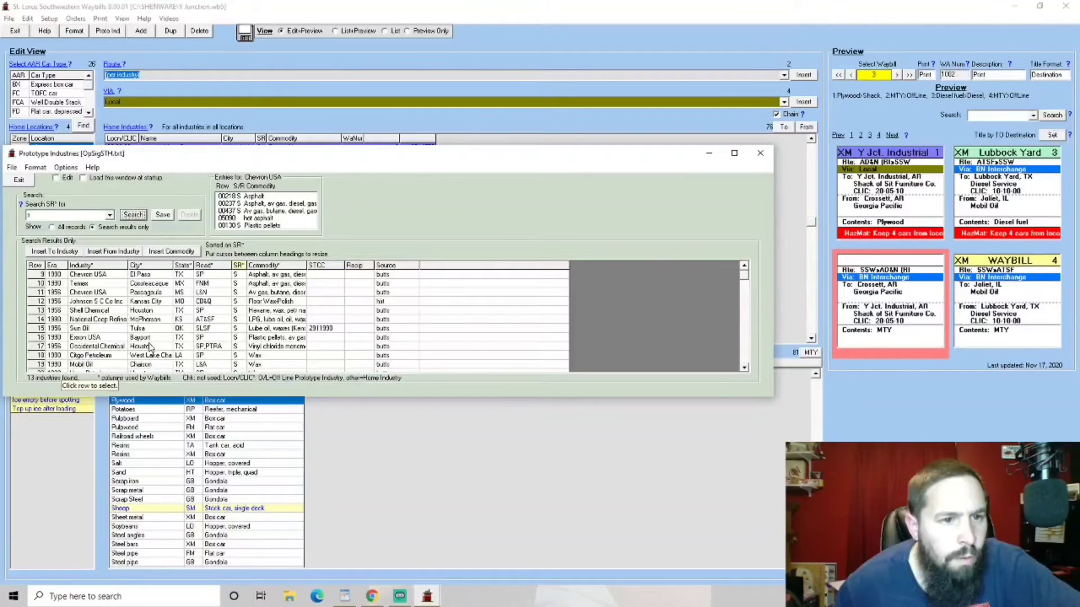
pyautogui.scroll(-1, 282, 348)
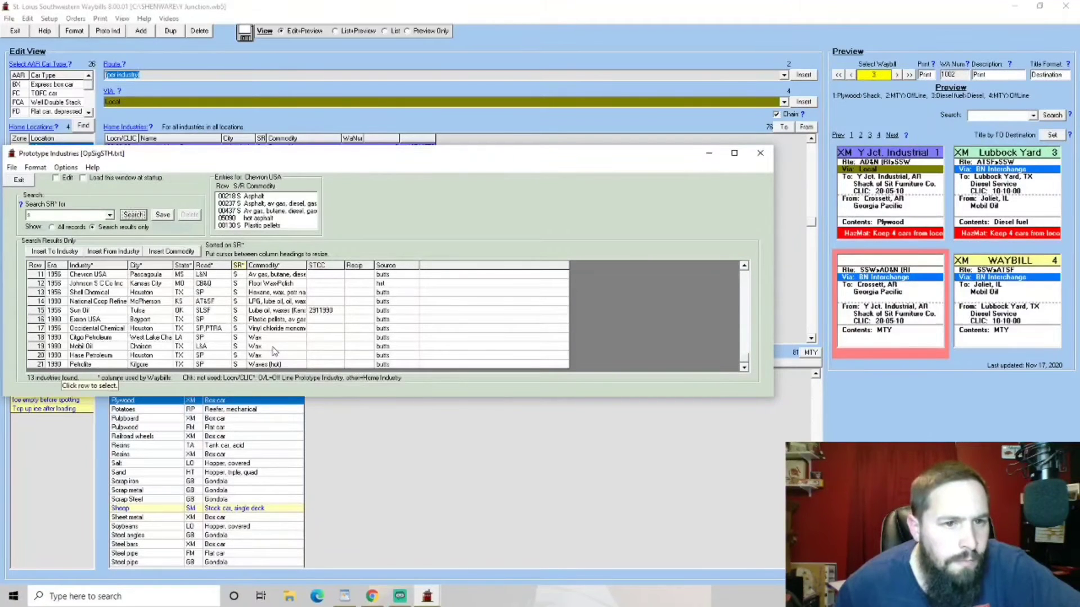
pyautogui.scroll(1, 275, 352)
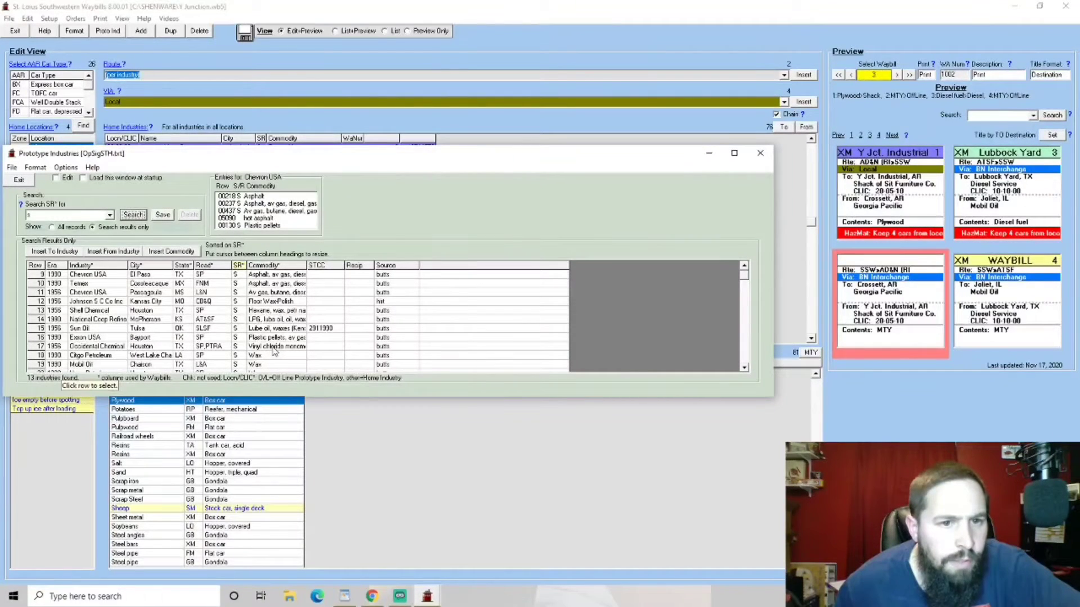
pyautogui.scroll(-1, 275, 352)
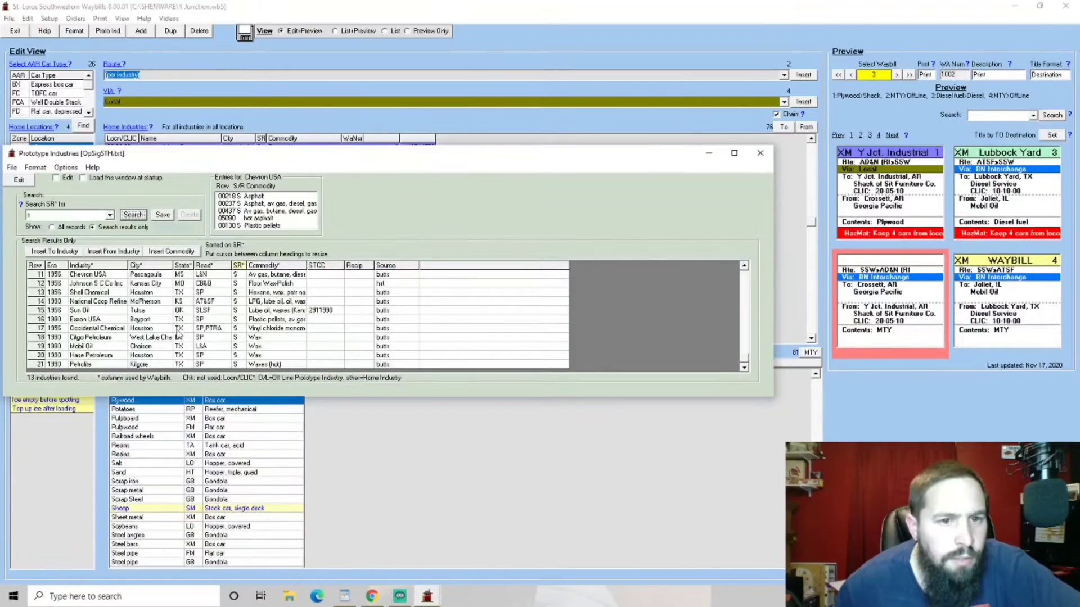
# Close the prototype industry list, select waybill 2, and set its VIA to AD&N
pyautogui.click(761, 155)
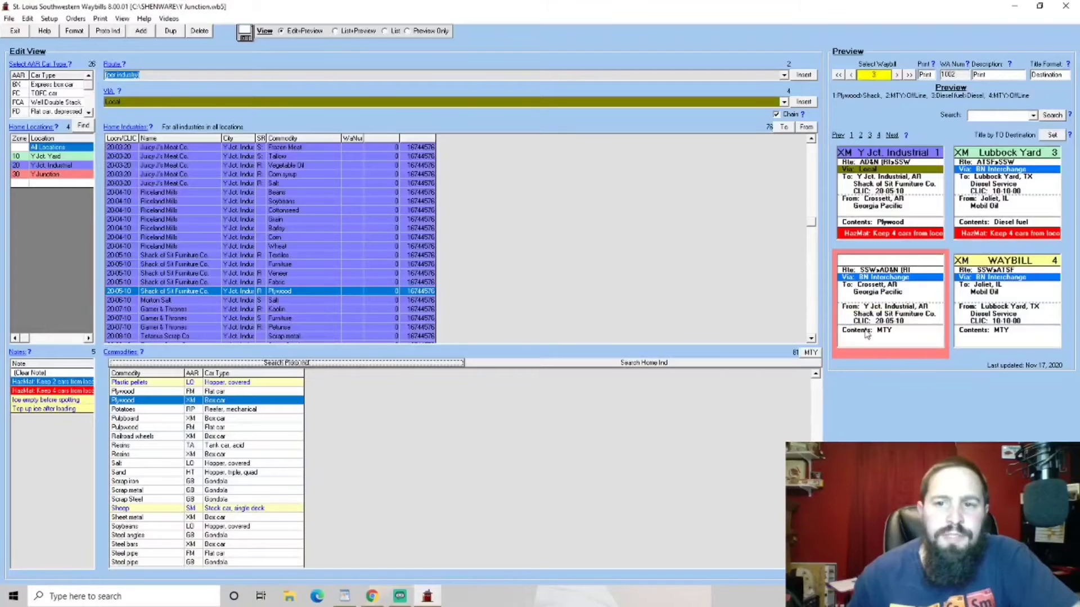
pyautogui.click(887, 303)
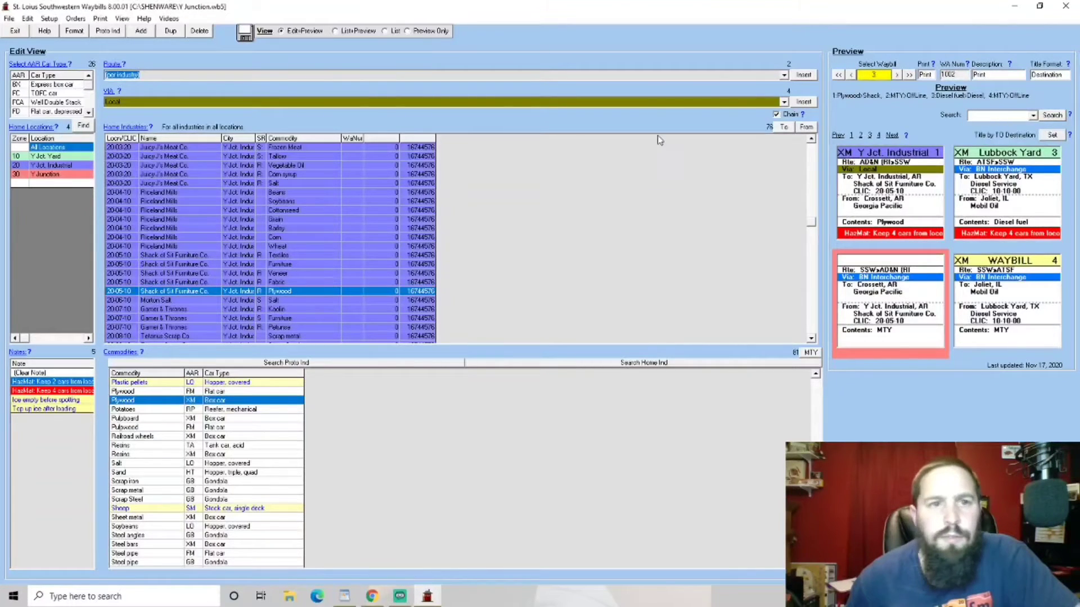
pyautogui.click(771, 100)
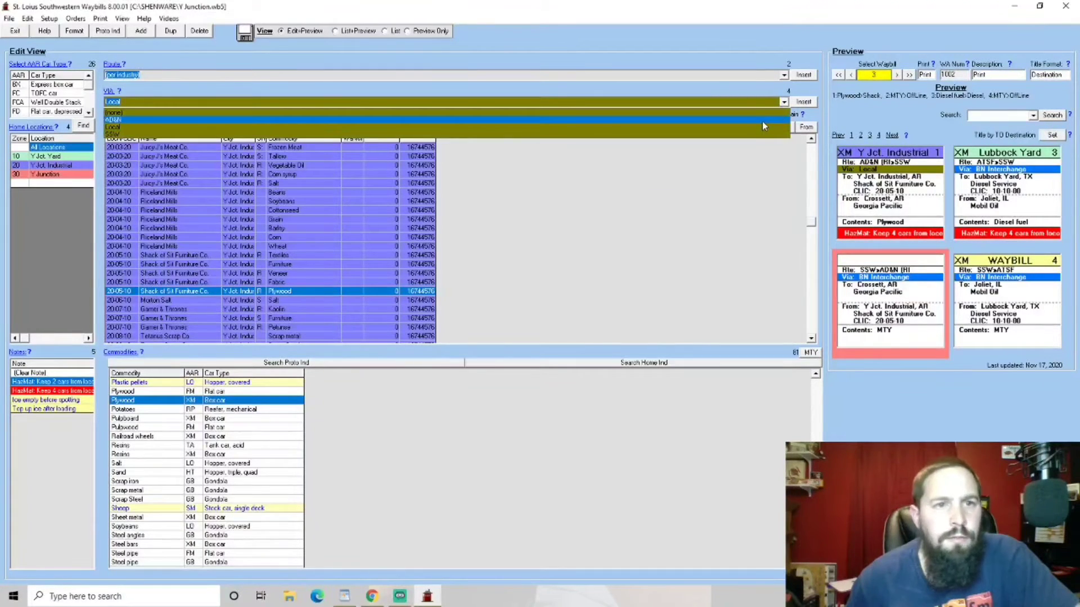
pyautogui.click(762, 119)
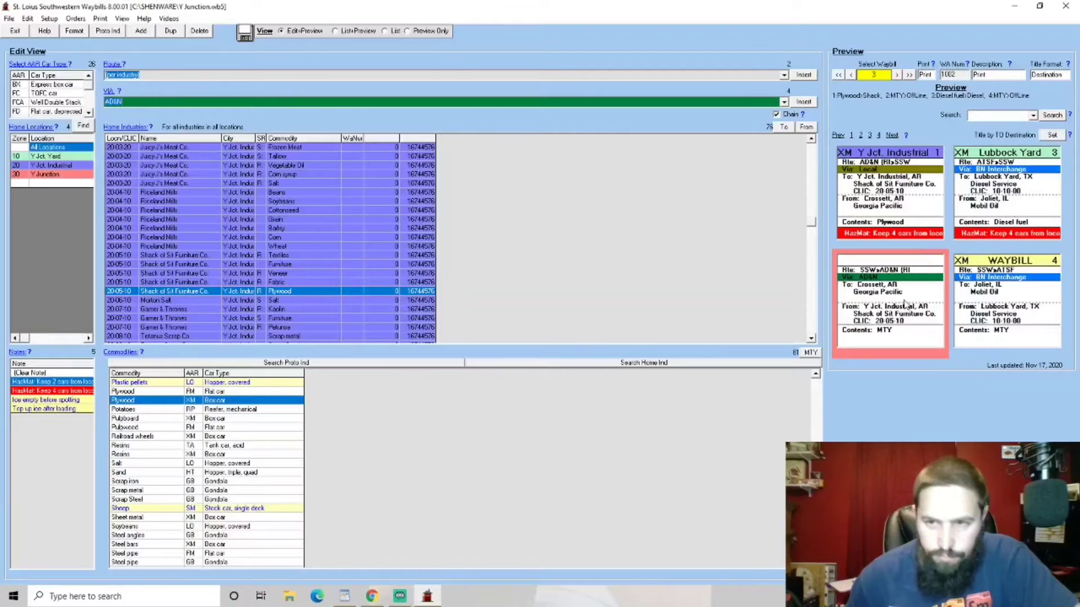
# Select waybill 3 and search the prototype industries by commodity for "plywood"
pyautogui.click(997, 200)
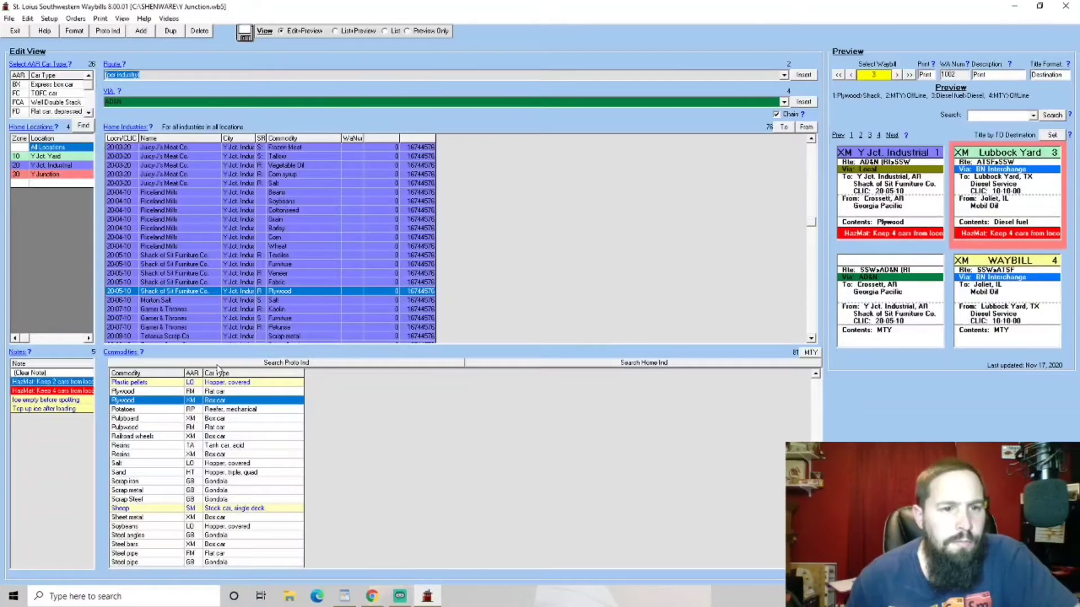
pyautogui.click(267, 364)
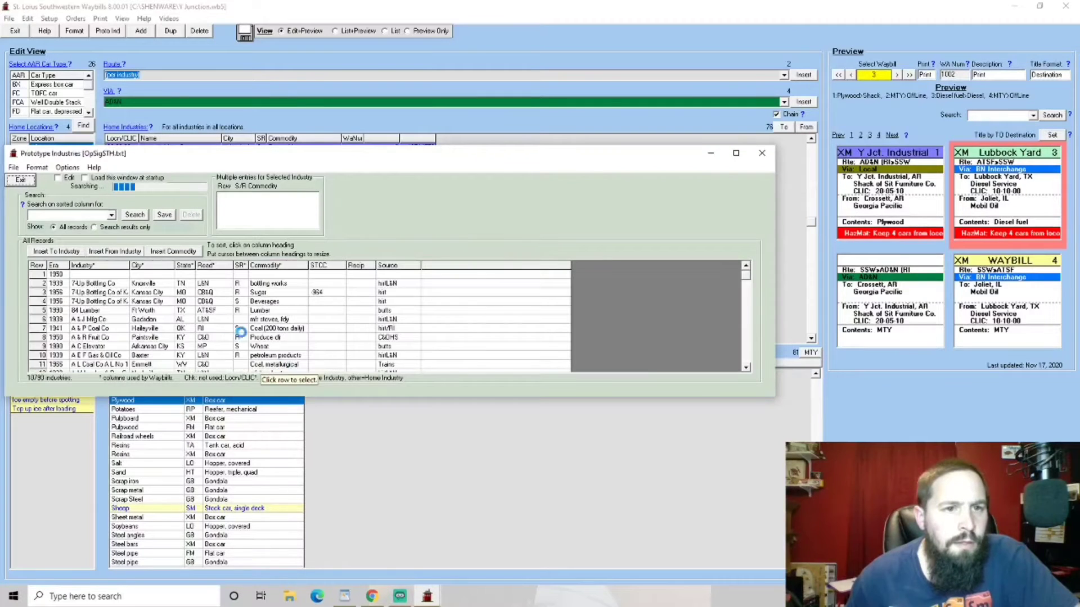
pyautogui.click(276, 274)
pyautogui.click(253, 265)
pyautogui.write('ply')
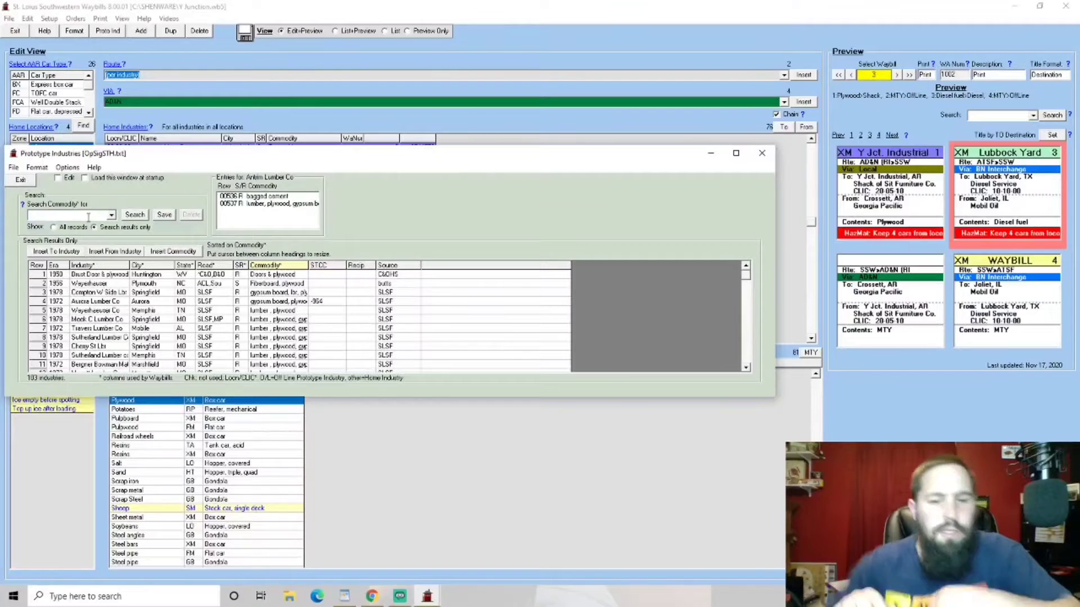
pyautogui.write('wood')
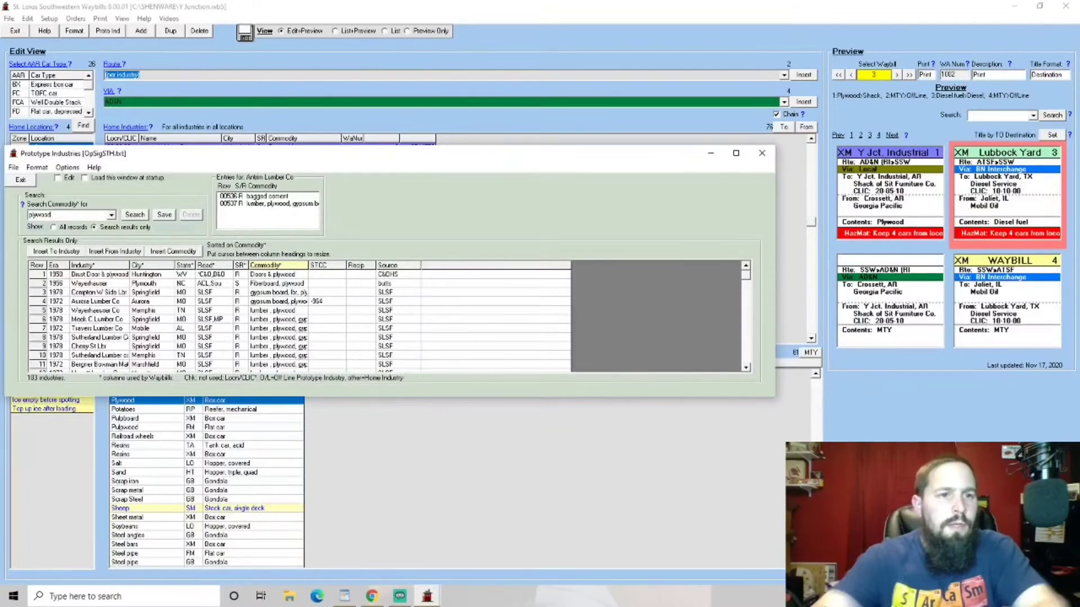
pyautogui.click(135, 214)
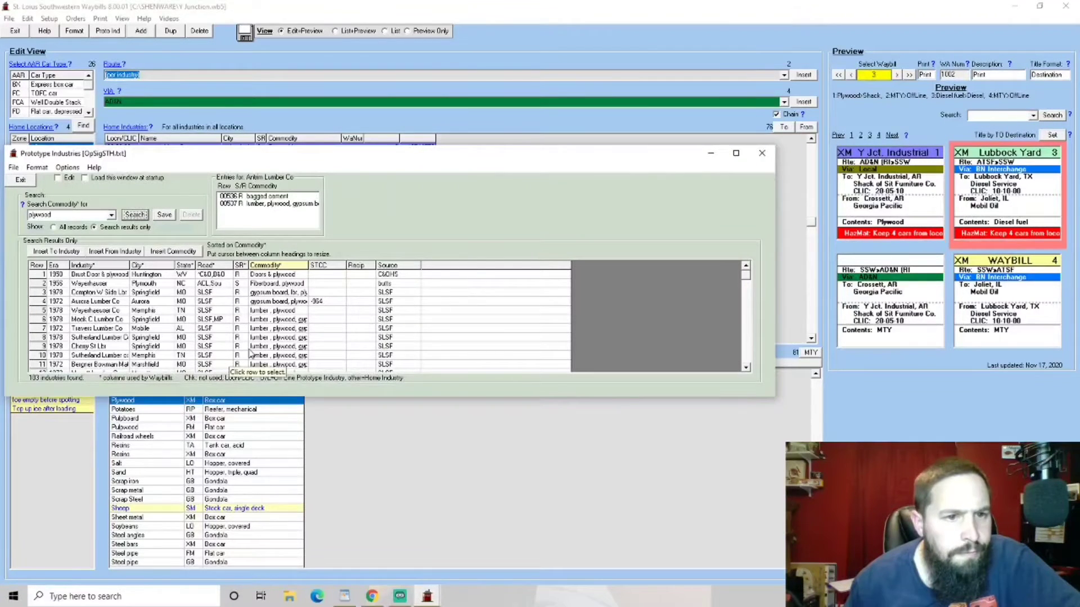
# Narrow the plywood results to receivers by searching the SR column for "r"
pyautogui.scroll(-4, 263, 333)
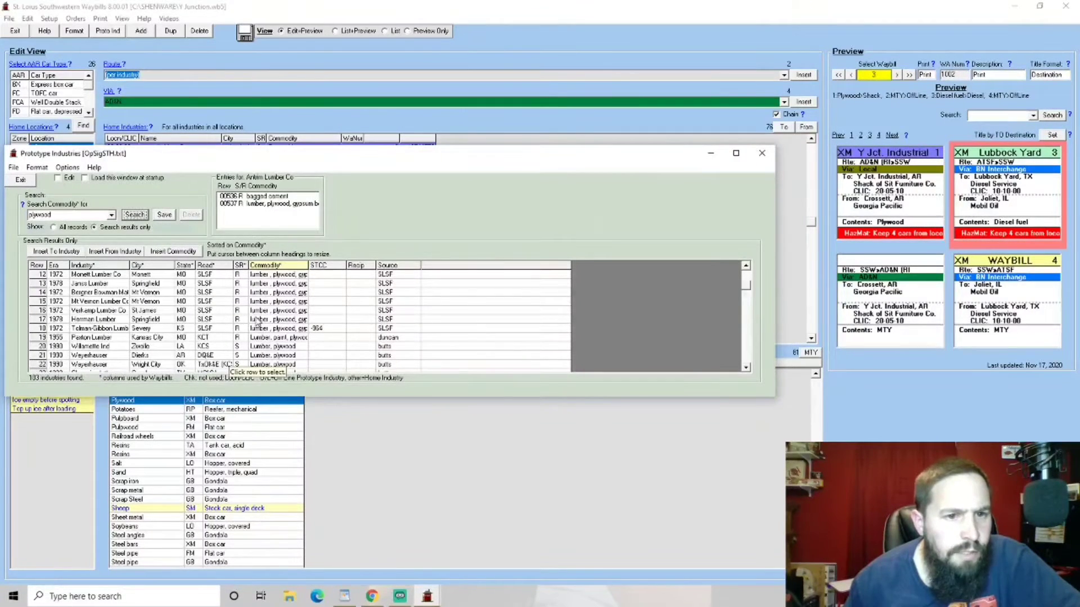
pyautogui.scroll(4, 257, 323)
pyautogui.click(240, 265)
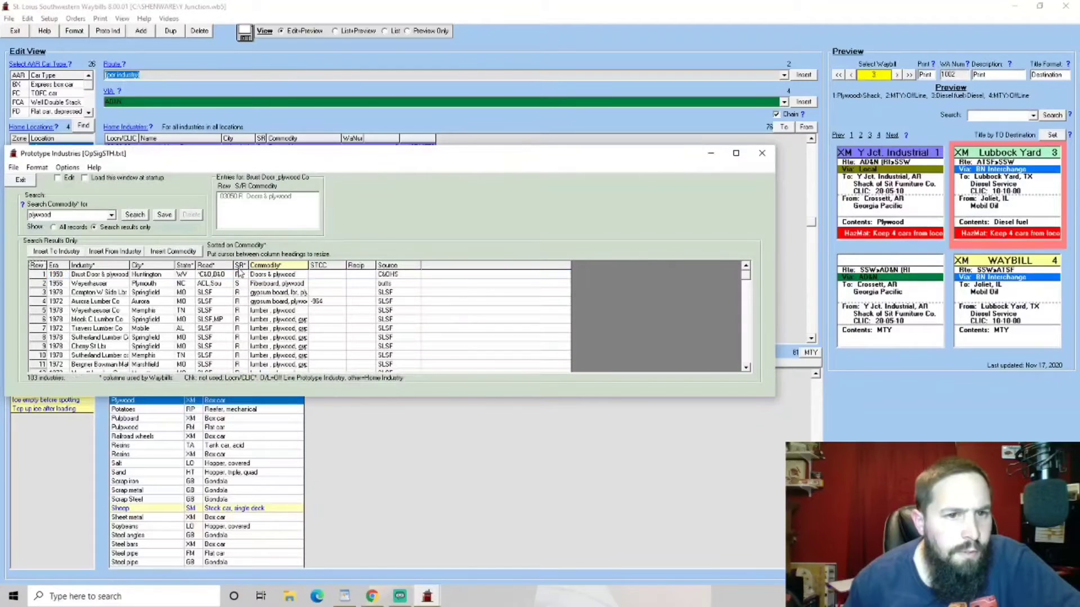
pyautogui.write('r')
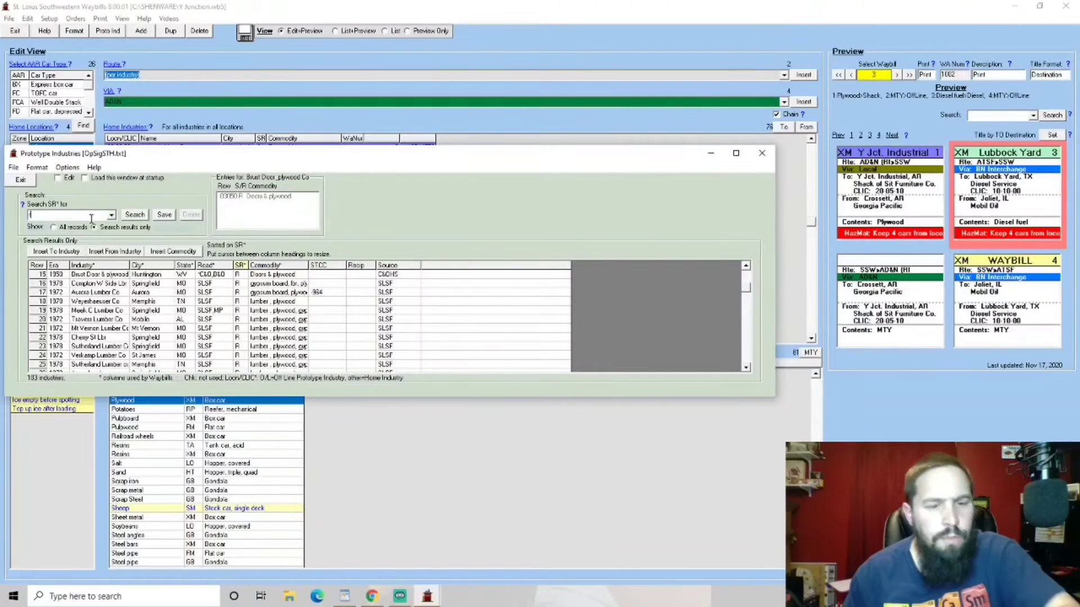
pyautogui.click(135, 214)
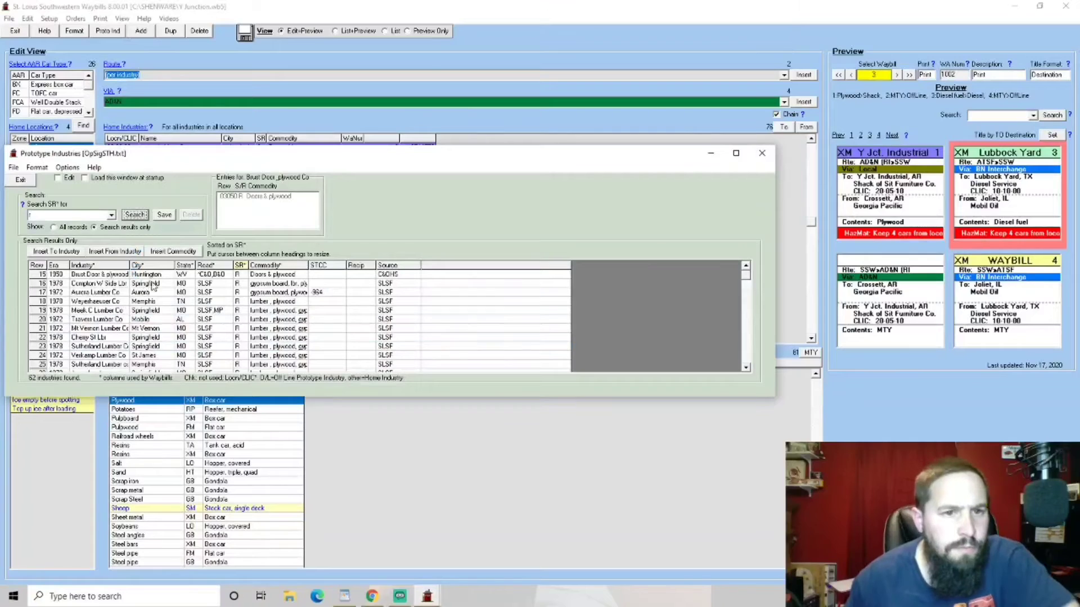
# Enlarge the results window and insert Kelley Lumber Co in Fayetteville, AR as waybill 3's destination, then close the window
pyautogui.moveTo(321, 148); pyautogui.dragTo(321, 35)
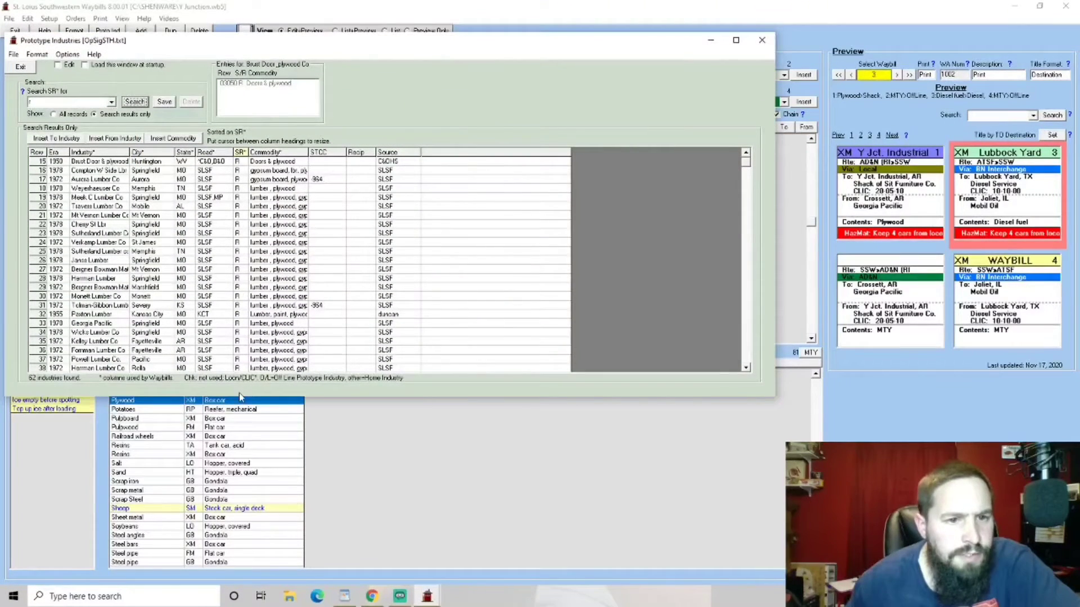
pyautogui.moveTo(236, 397); pyautogui.dragTo(220, 532)
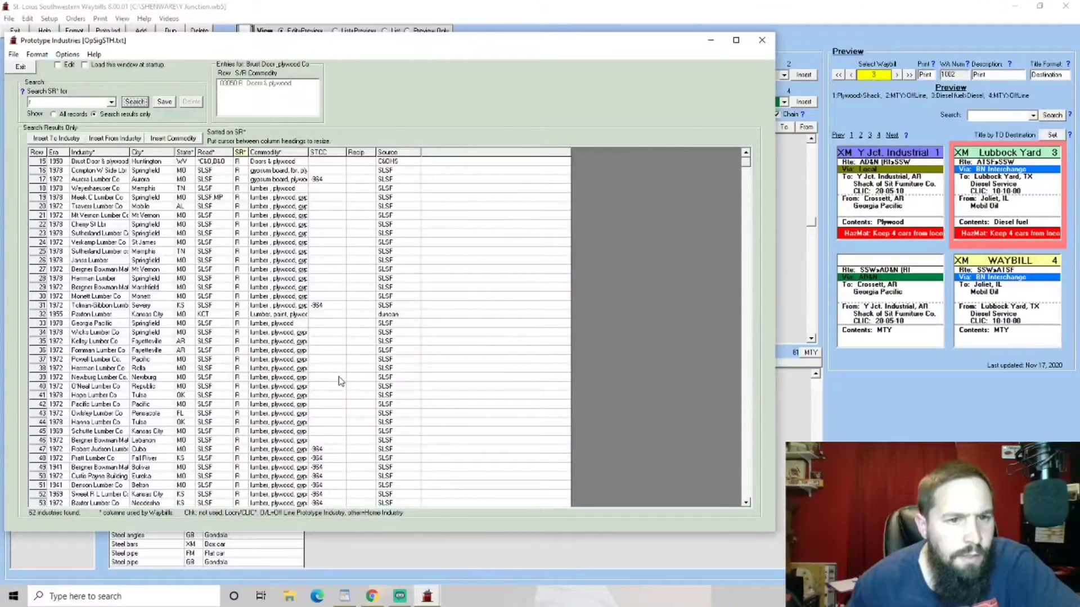
pyautogui.click(84, 342)
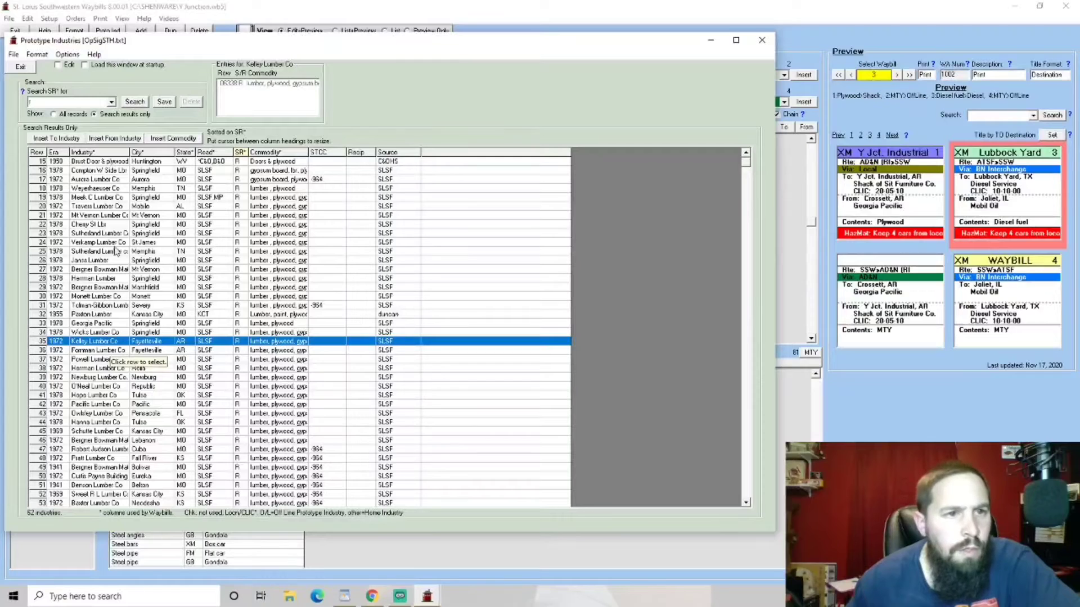
pyautogui.click(58, 139)
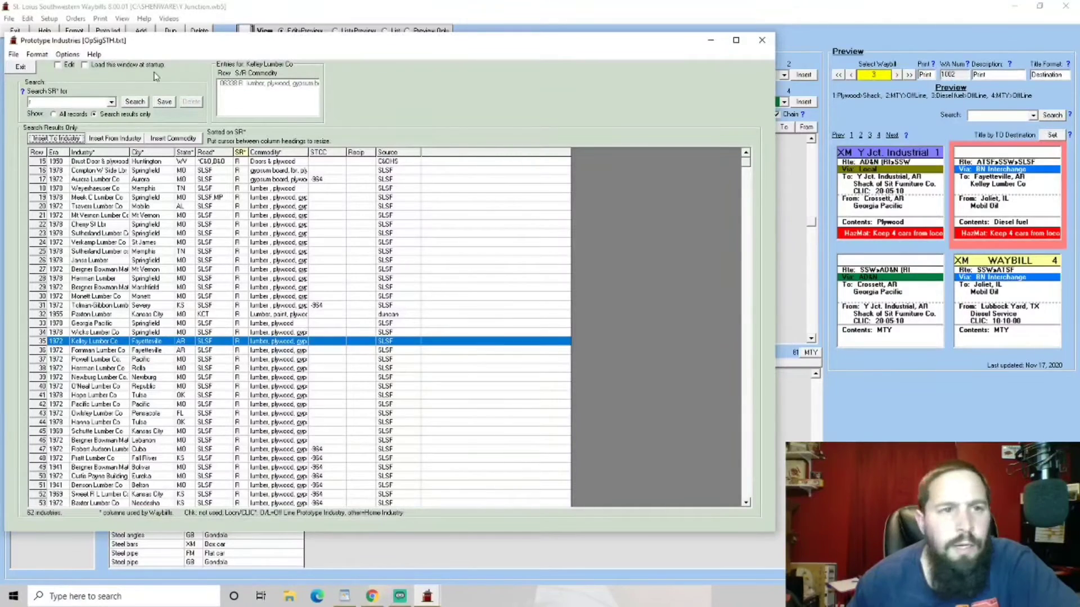
pyautogui.click(21, 67)
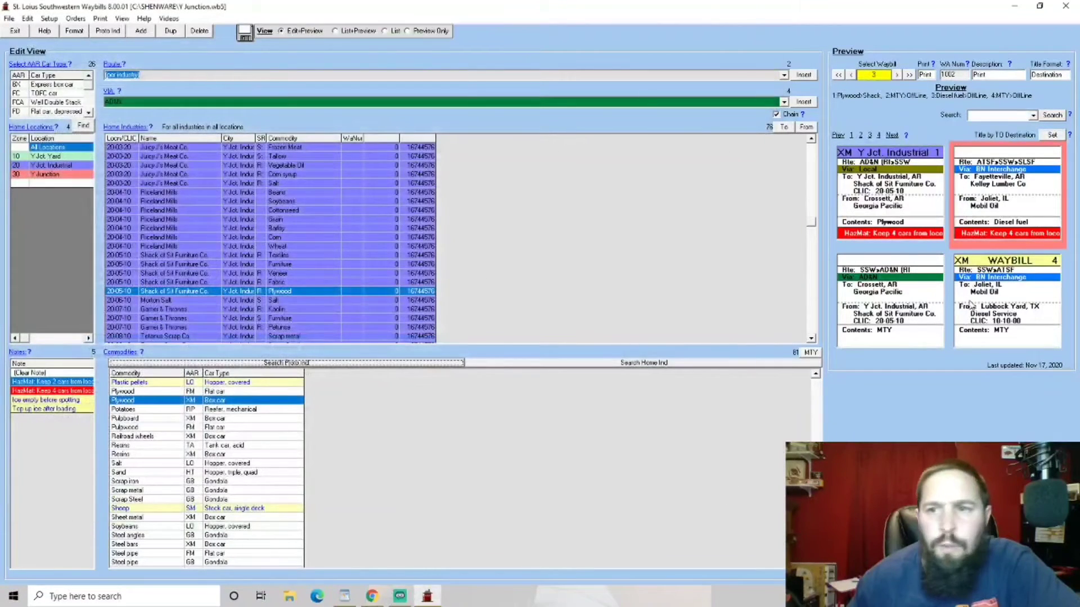
# Set waybill 3's VIA to SSW and its contents to Plywood
pyautogui.click(776, 114)
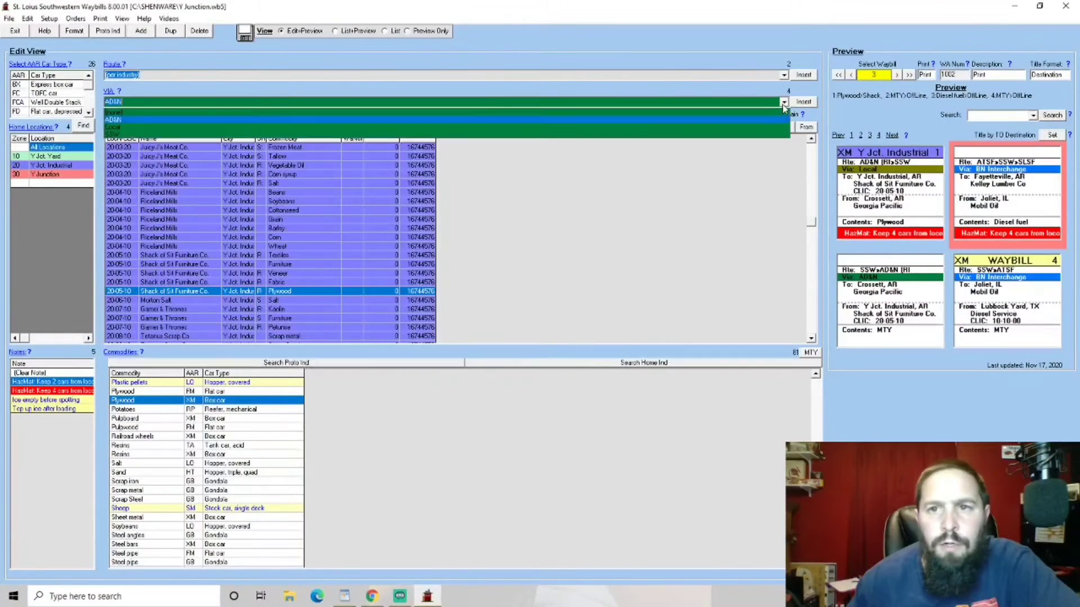
pyautogui.click(774, 136)
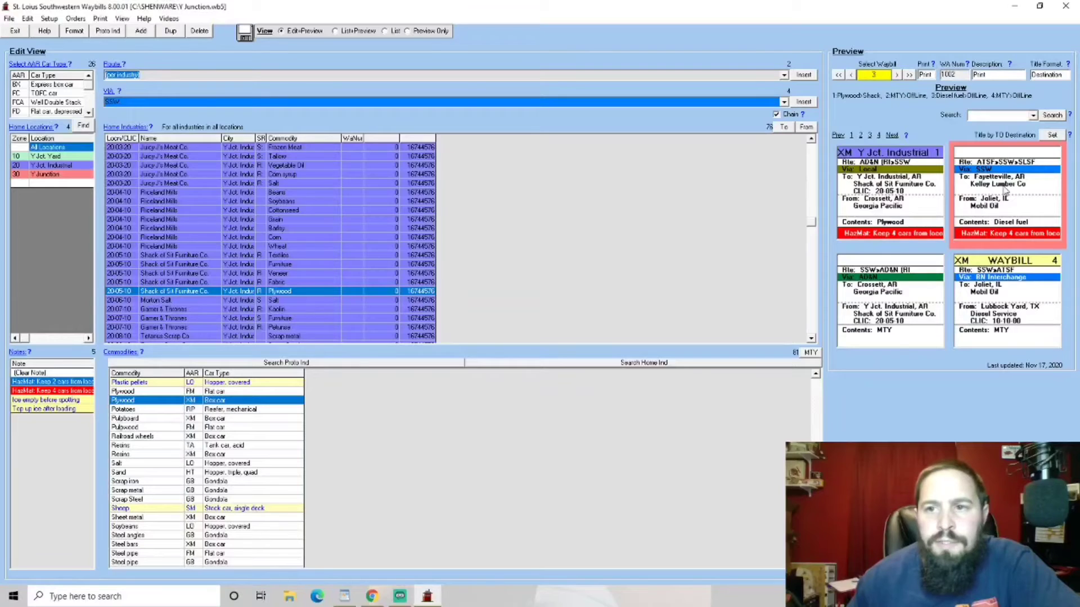
pyautogui.doubleClick(133, 403)
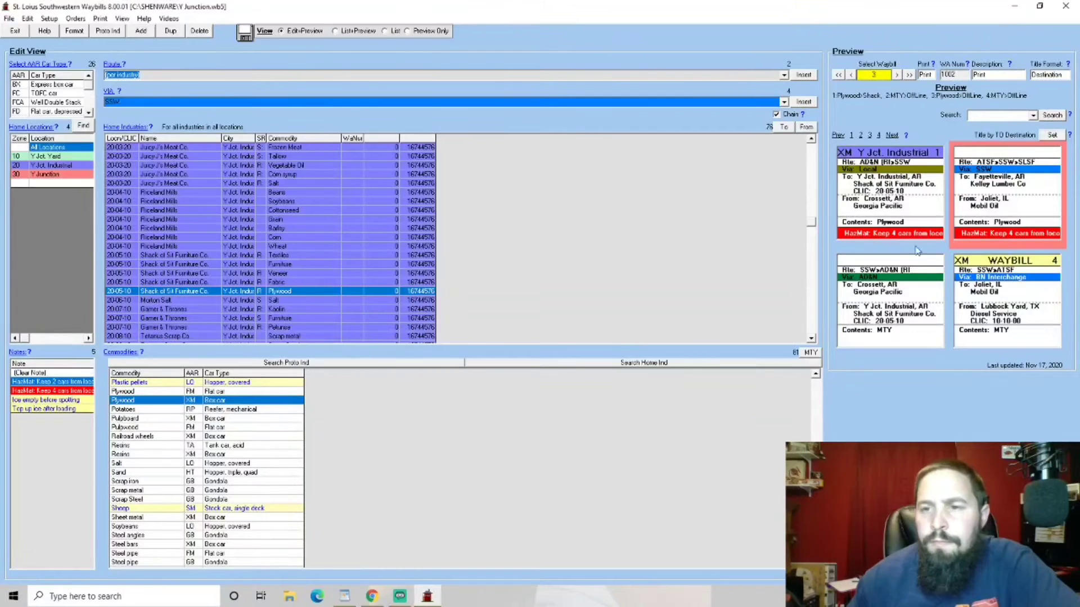
# With waybill 3 selected, search all prototype industry records for the city "crossett"
pyautogui.click(984, 315)
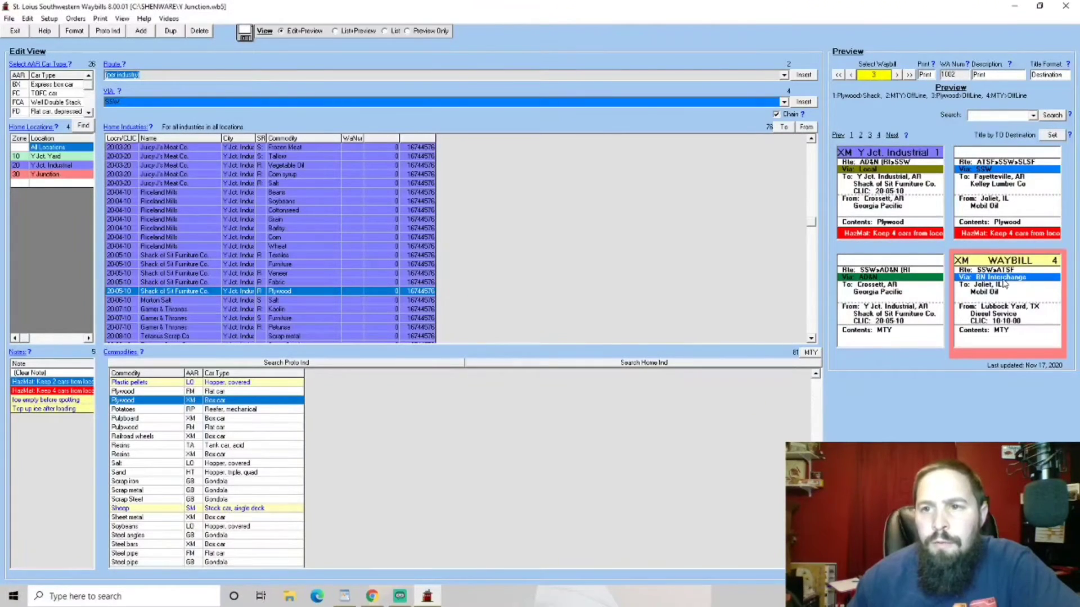
pyautogui.click(1002, 198)
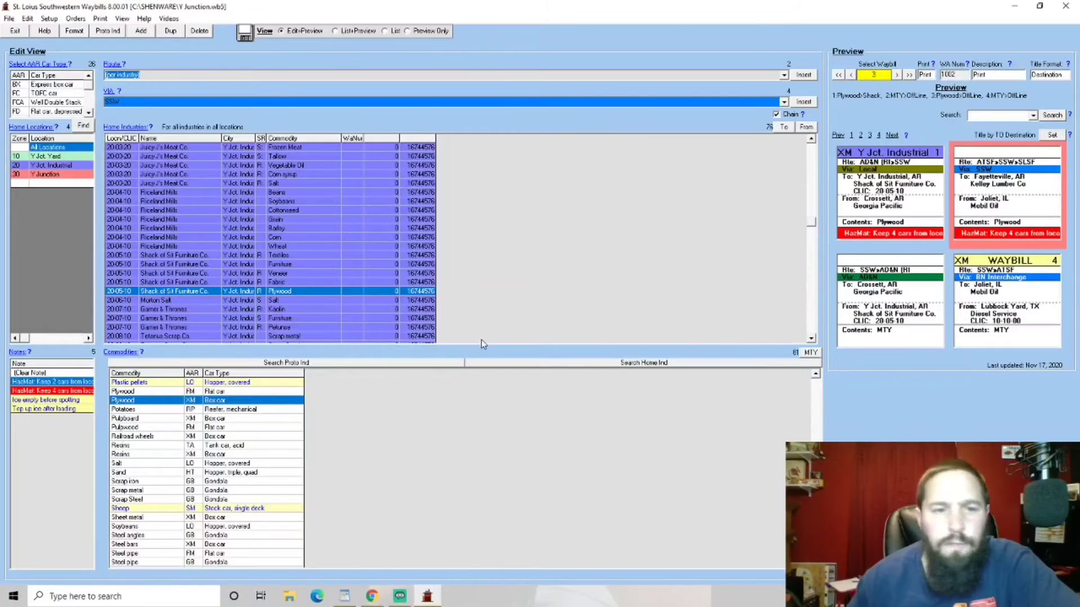
pyautogui.click(301, 363)
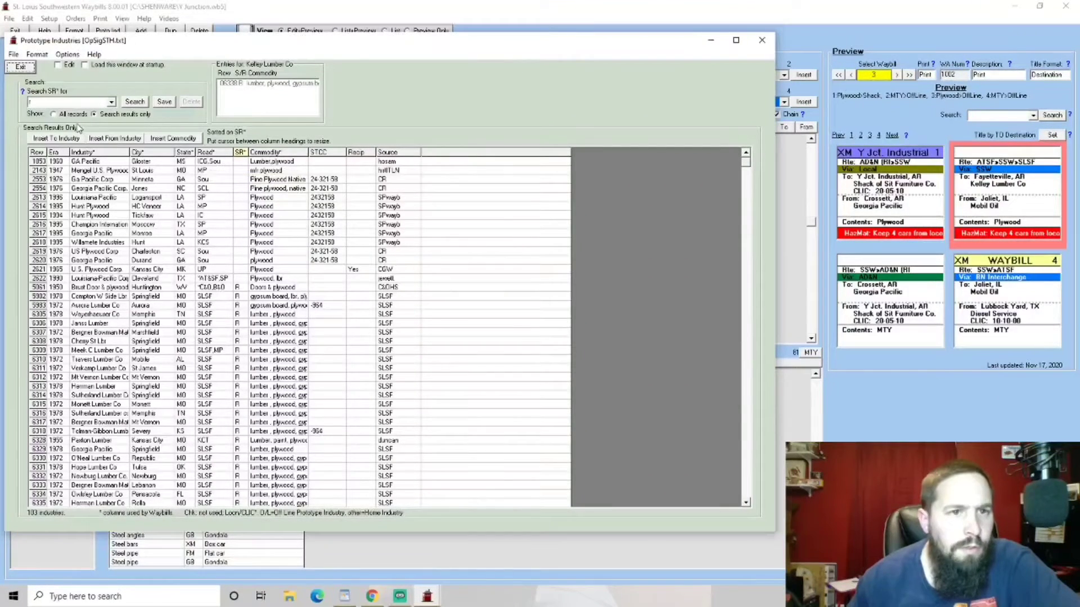
pyautogui.click(150, 160)
pyautogui.click(147, 152)
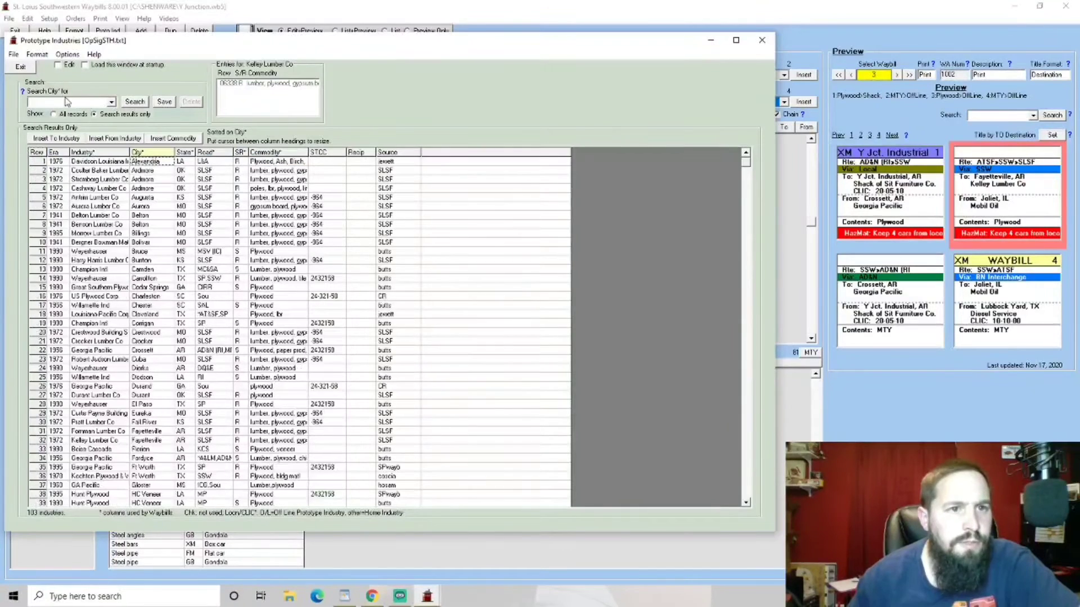
pyautogui.write('crossett')
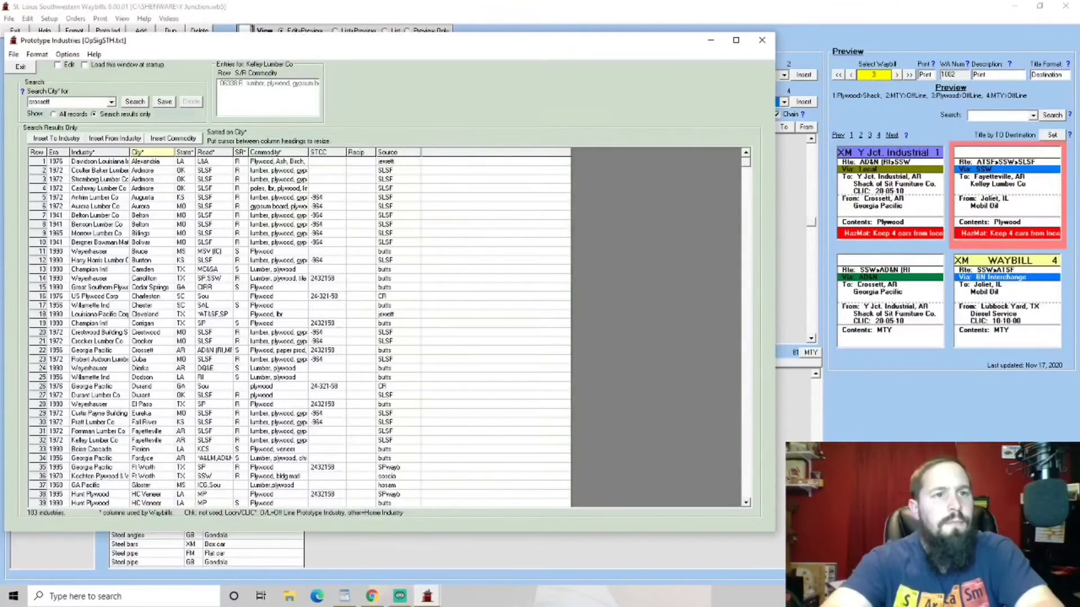
pyautogui.click(53, 114)
pyautogui.click(137, 101)
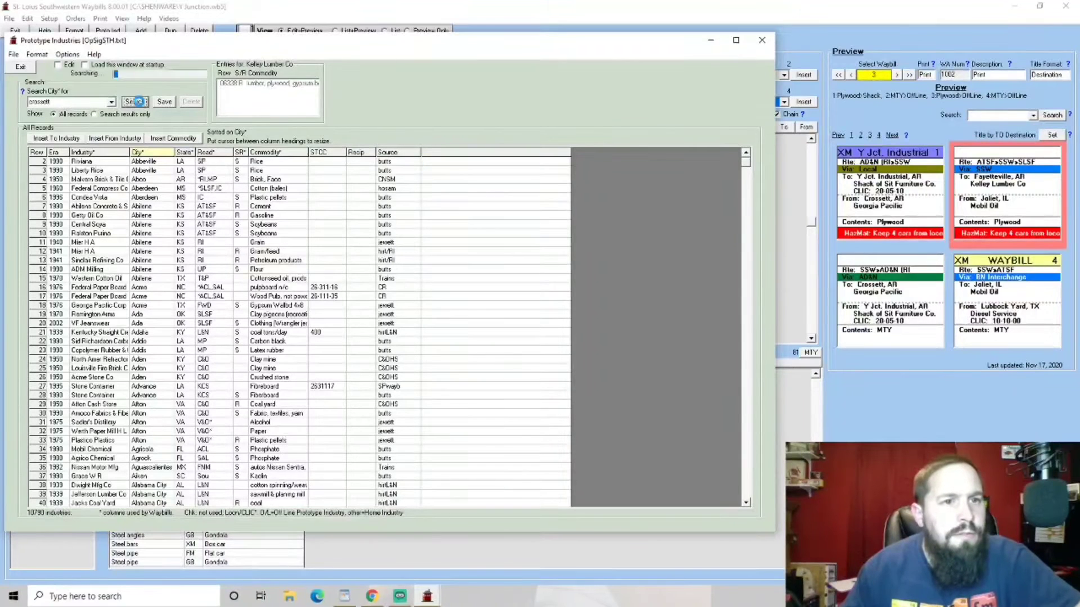
# Insert Georgia Pacific's plywood entry as waybill 3's origin, and clear the HazMat notes from waybills 1 and 3
pyautogui.click(257, 171)
pyautogui.click(115, 139)
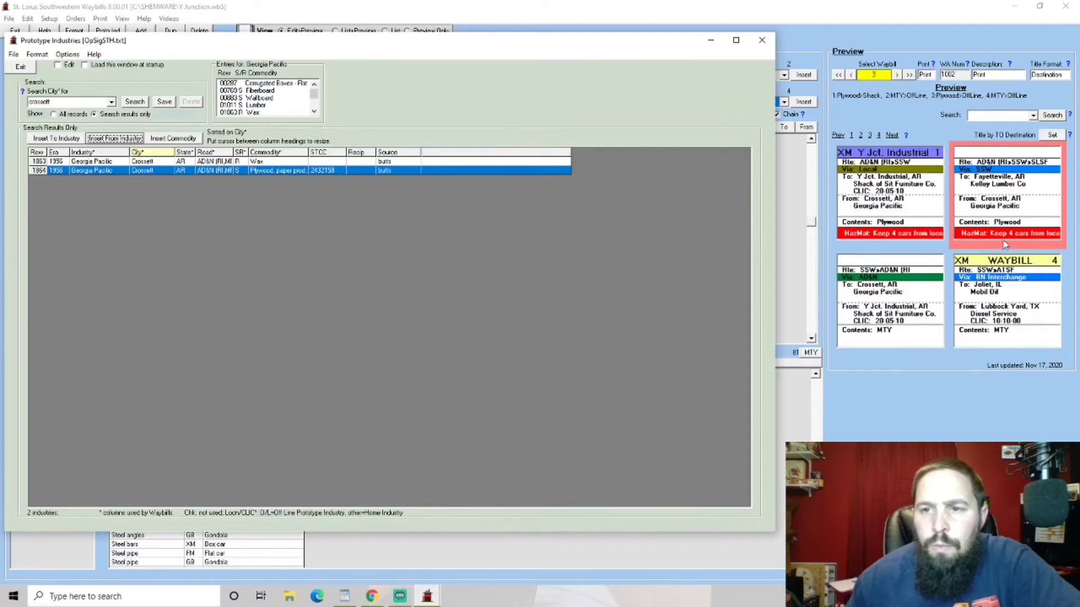
pyautogui.click(932, 241)
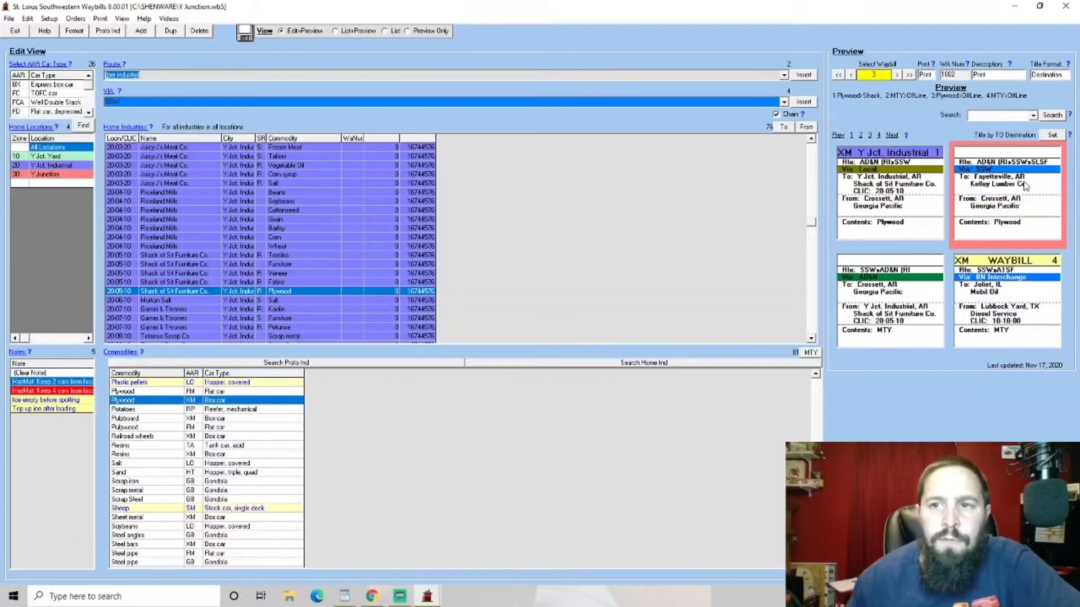
# Select waybill 4, search the prototype industries for the city "crossett", and insert Georgia Pacific's plywood entry as its destination
pyautogui.click(1002, 314)
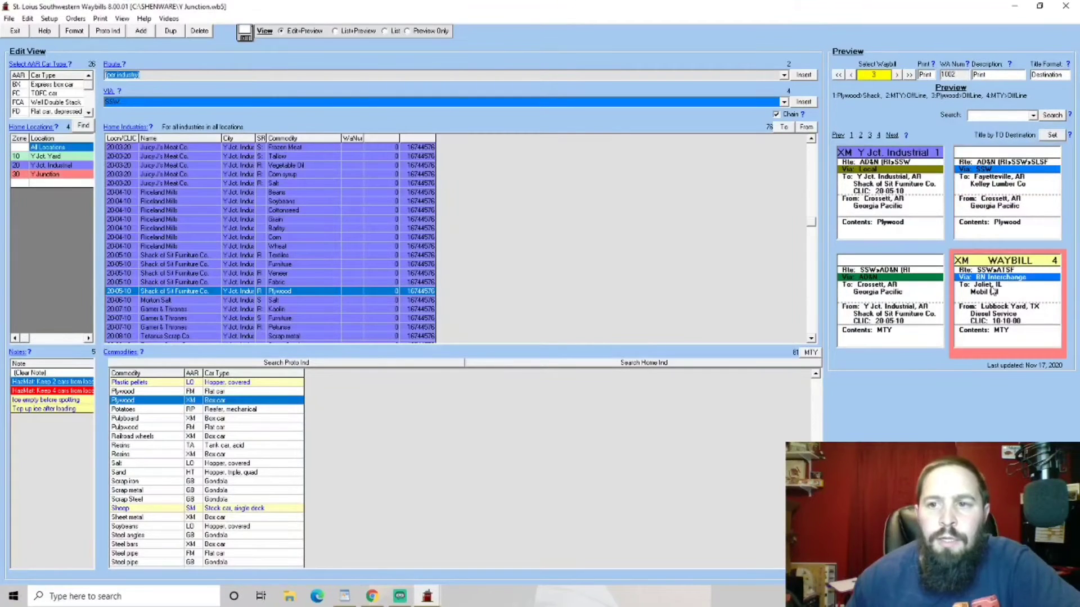
pyautogui.click(366, 366)
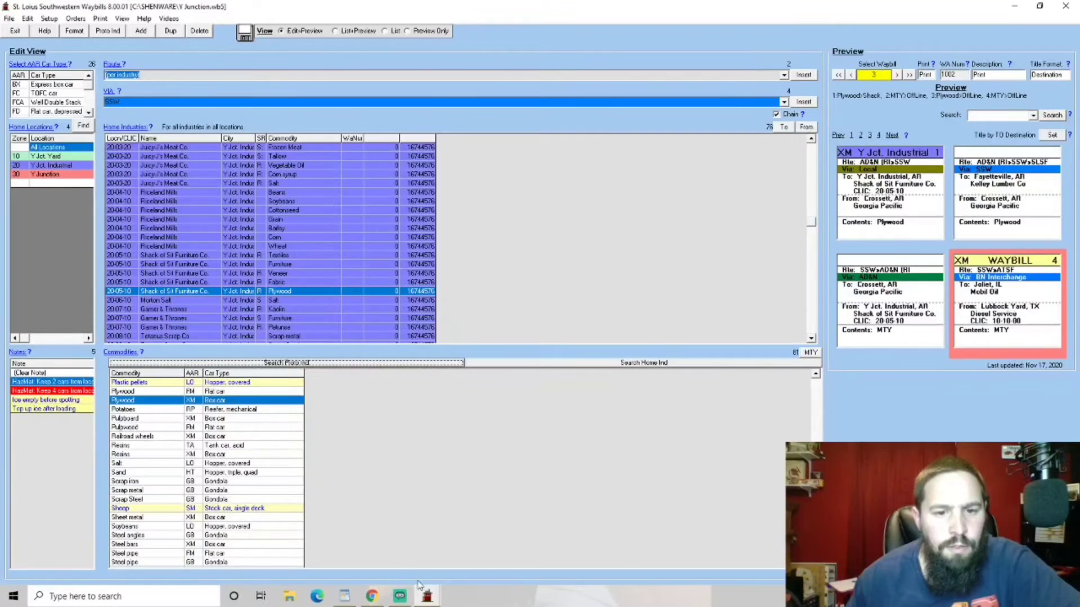
pyautogui.click(490, 540)
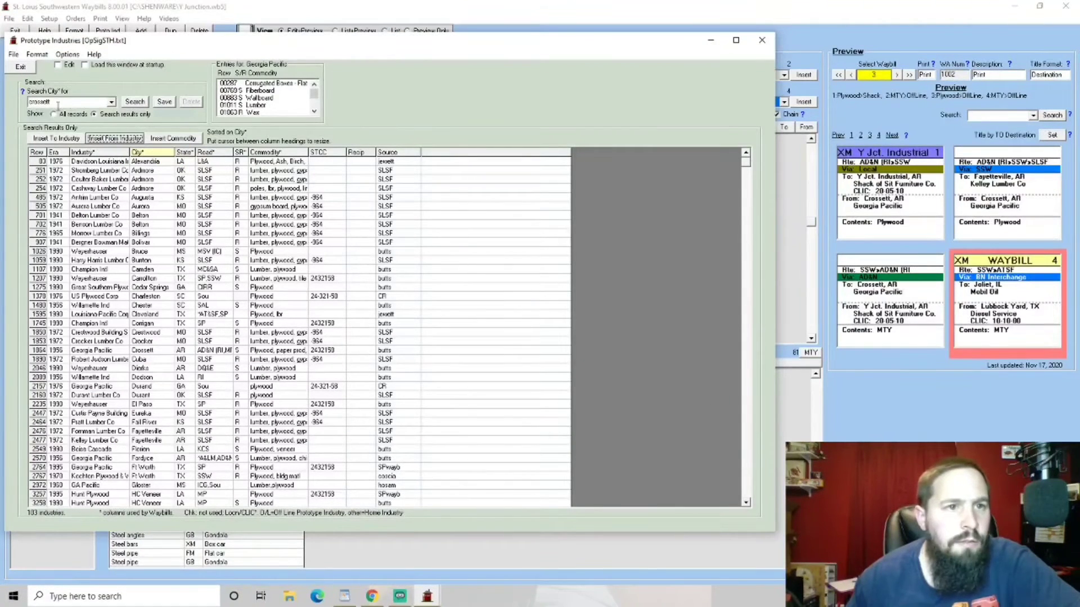
pyautogui.click(72, 116)
pyautogui.click(137, 102)
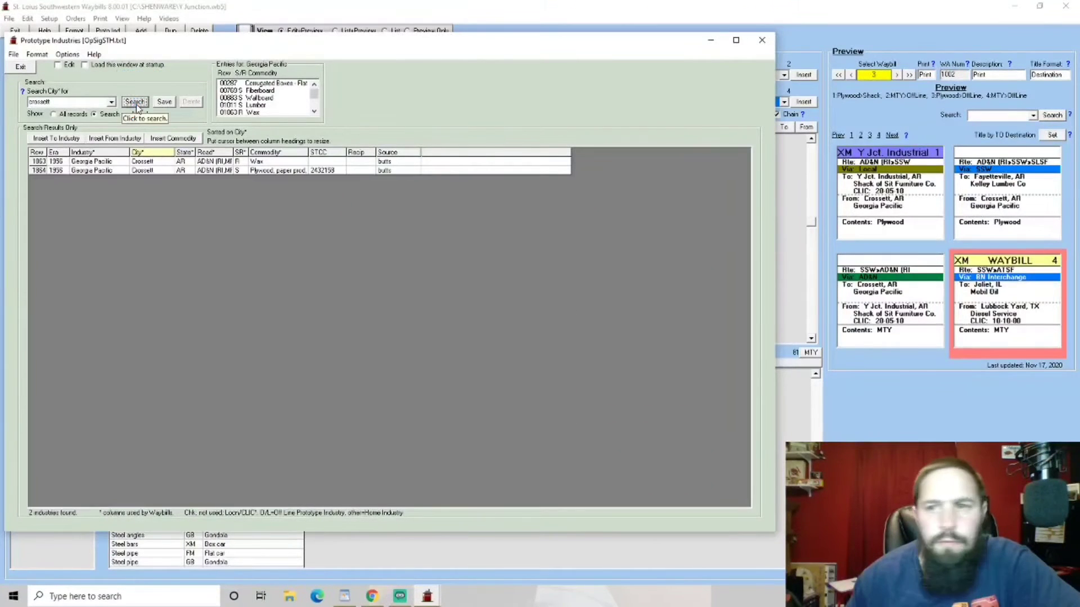
pyautogui.click(226, 170)
pyautogui.click(52, 138)
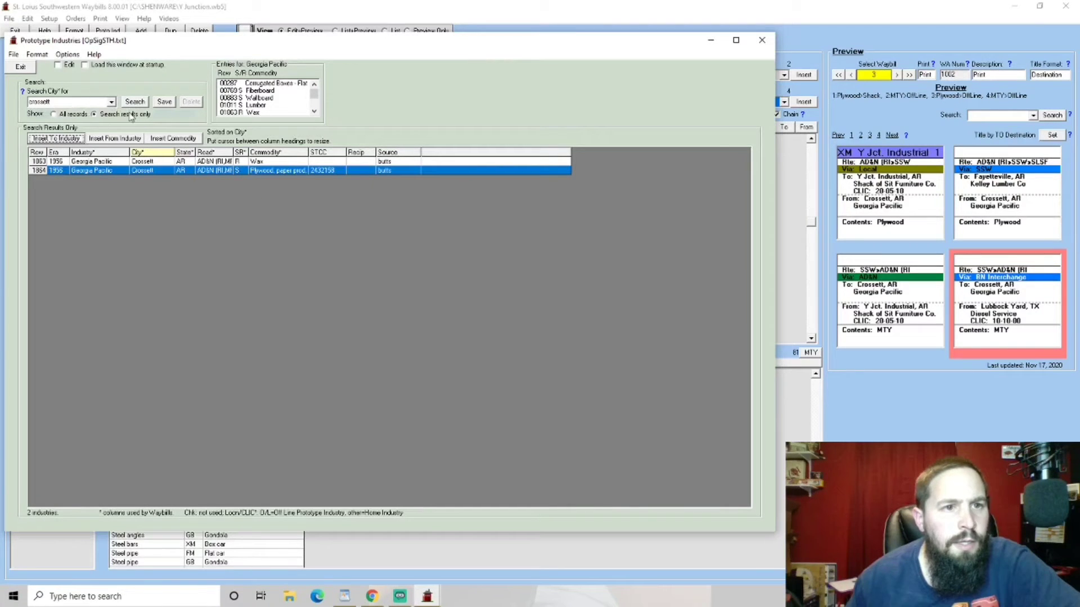
# Search all prototype industry records for the city "fayetteville"
pyautogui.click(72, 114)
pyautogui.doubleClick(76, 102)
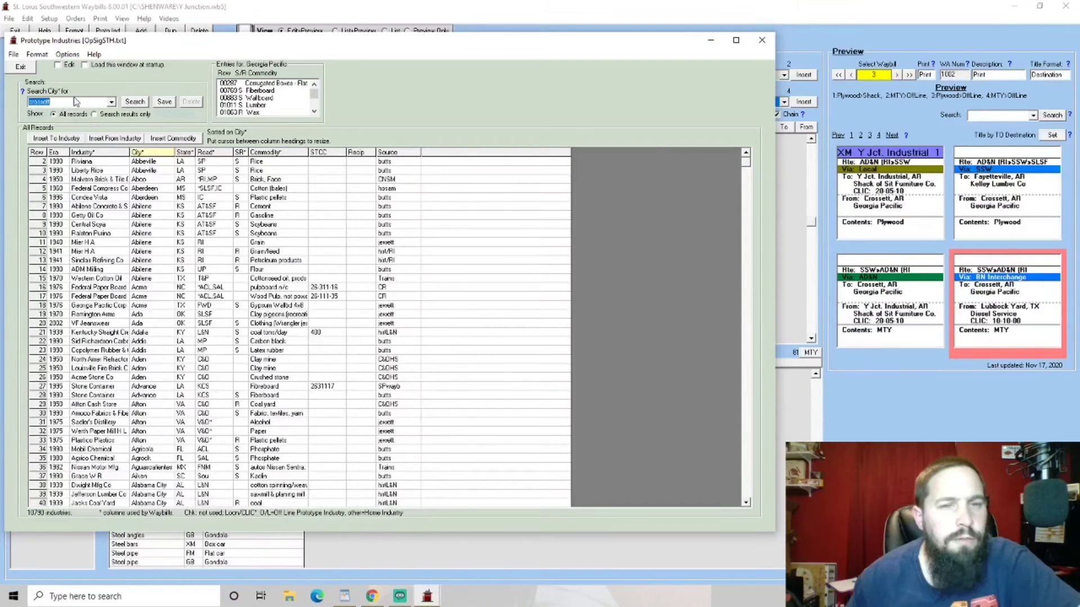
pyautogui.write('fayettev')
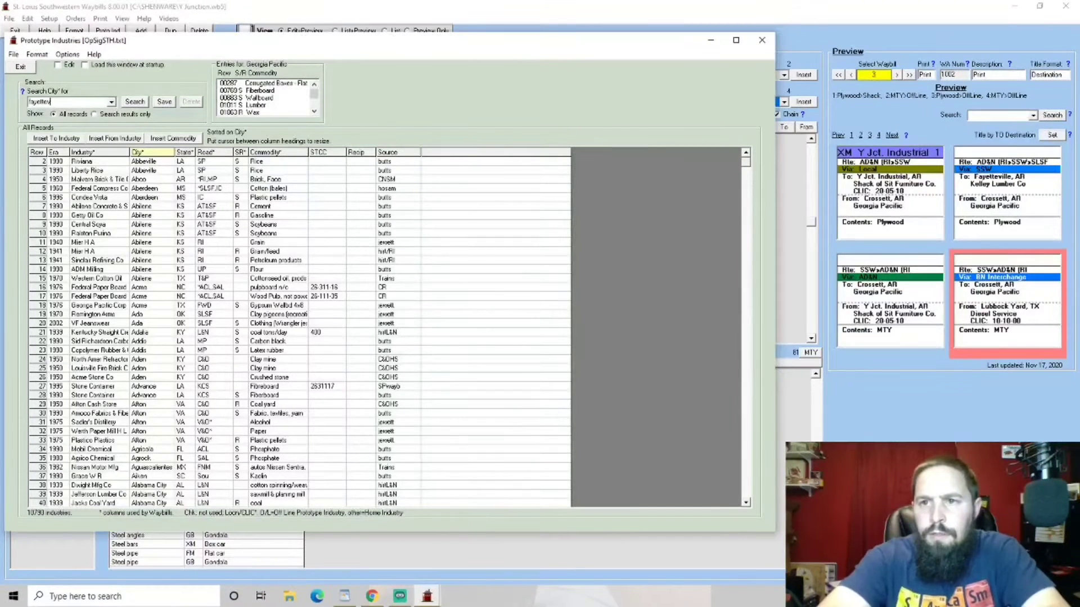
pyautogui.write('ille')
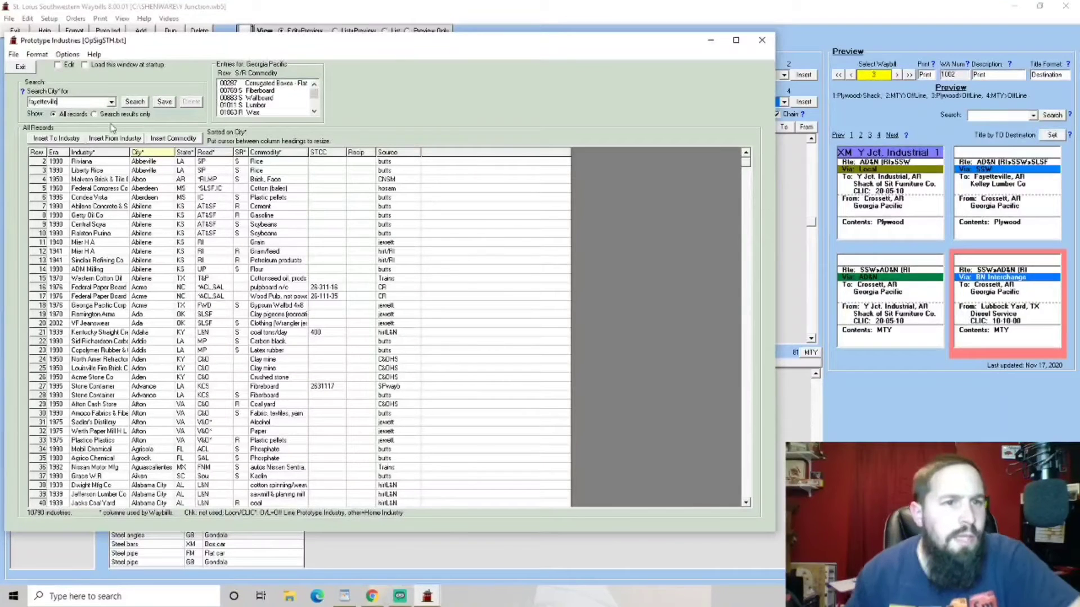
pyautogui.click(133, 103)
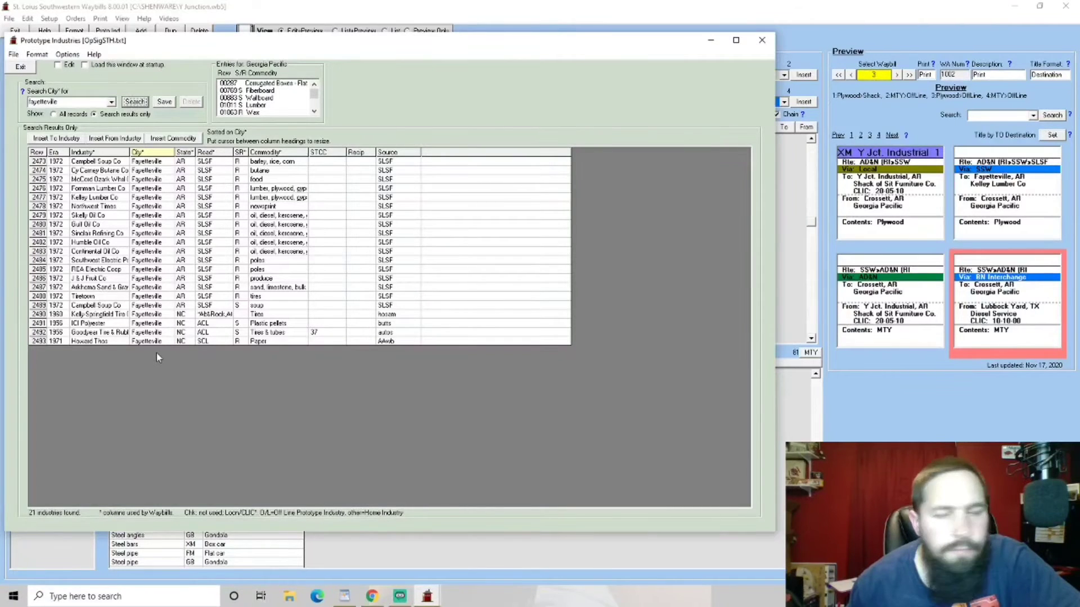
# Insert Kelley Lumber Co of Fayetteville, AR as waybill 4's origin and set its VIA to AD&N
pyautogui.click(120, 198)
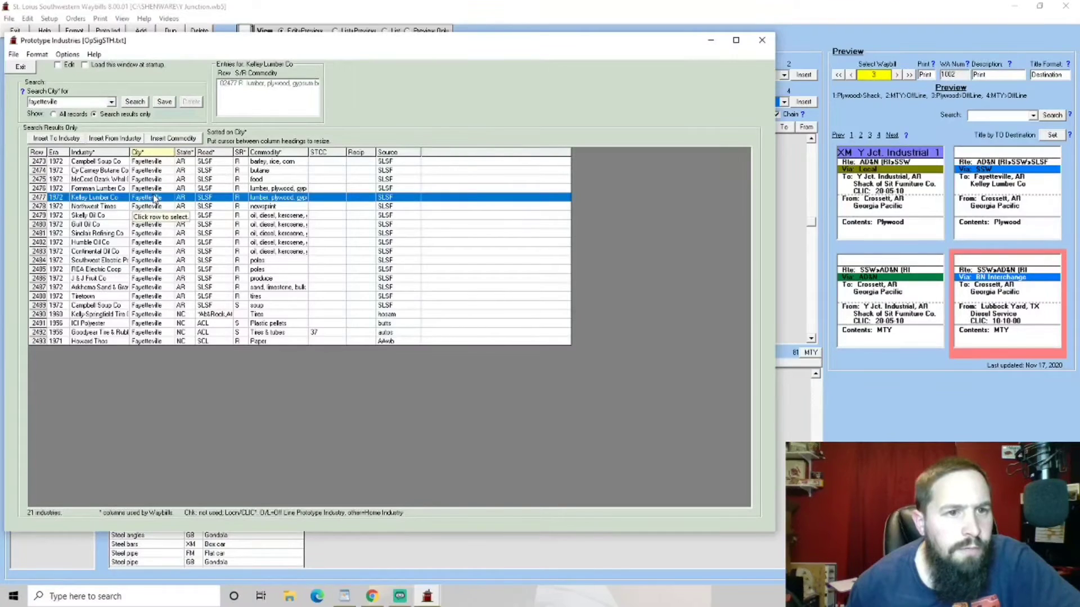
pyautogui.click(112, 138)
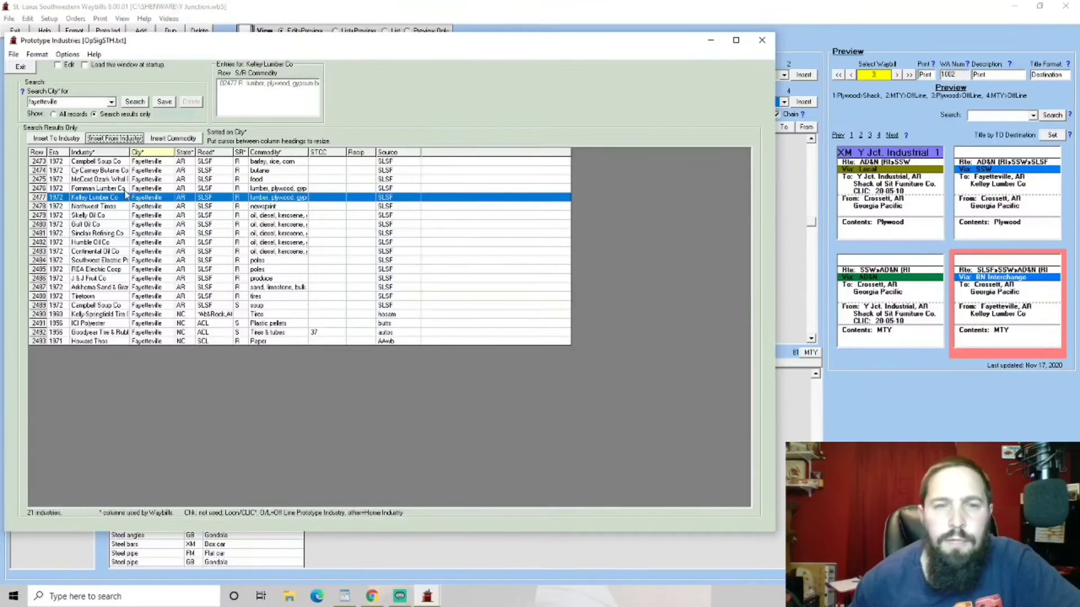
pyautogui.click(28, 69)
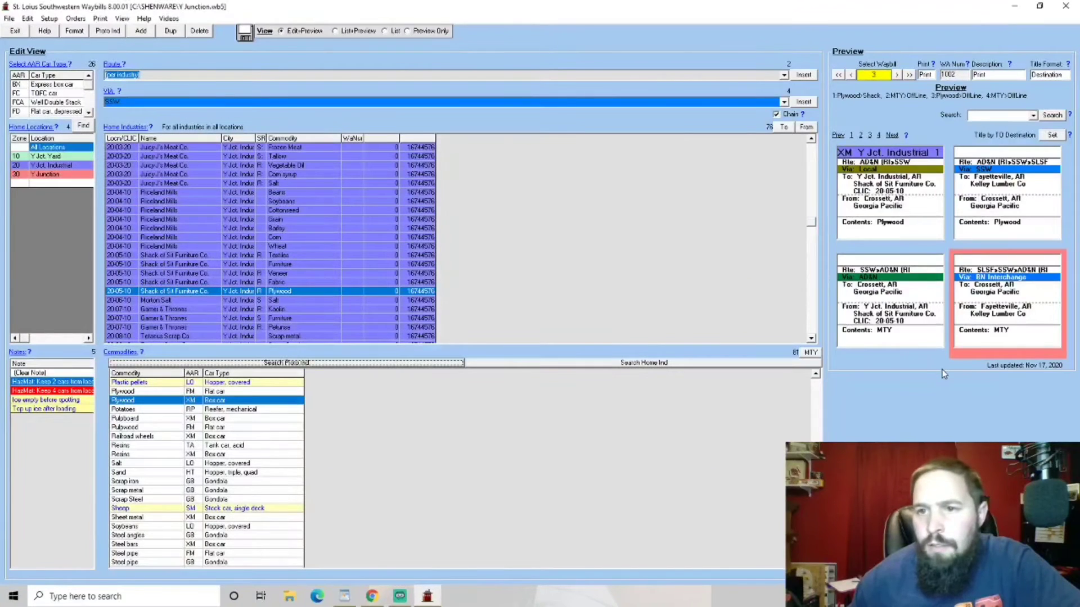
pyautogui.click(783, 103)
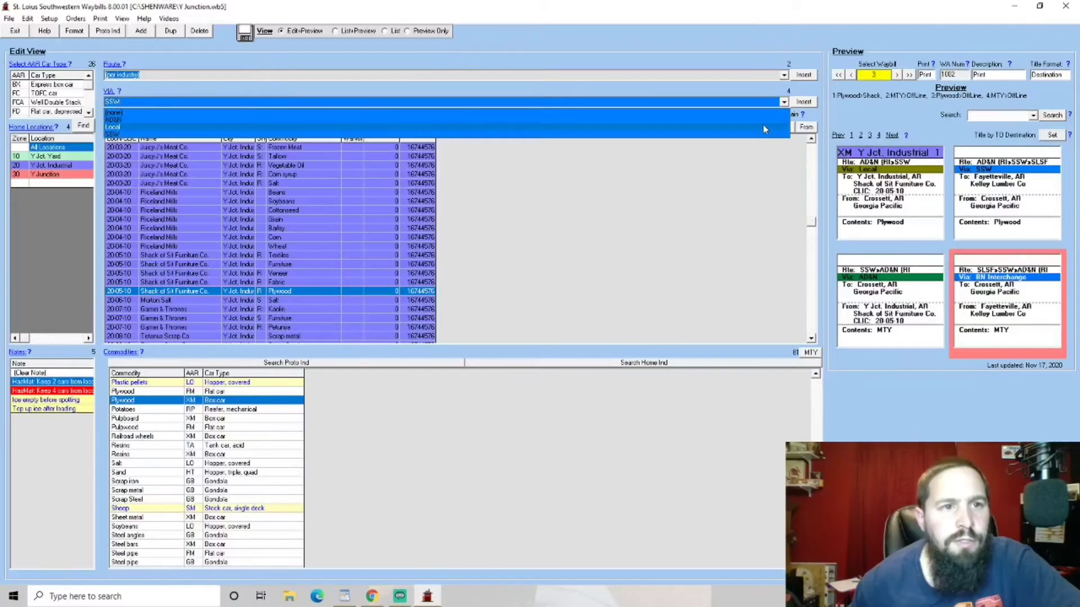
pyautogui.click(761, 120)
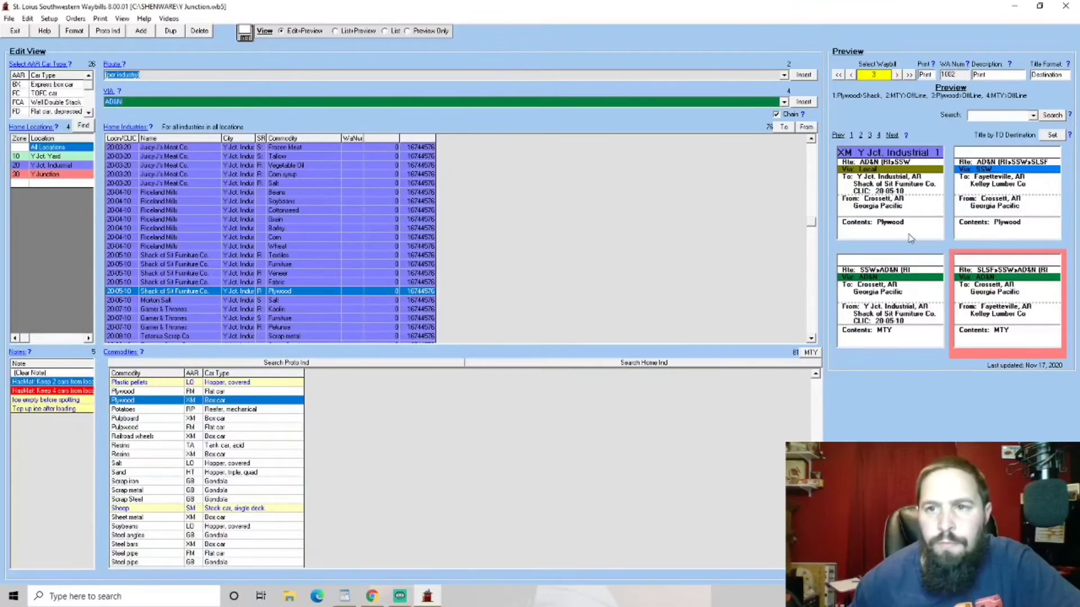
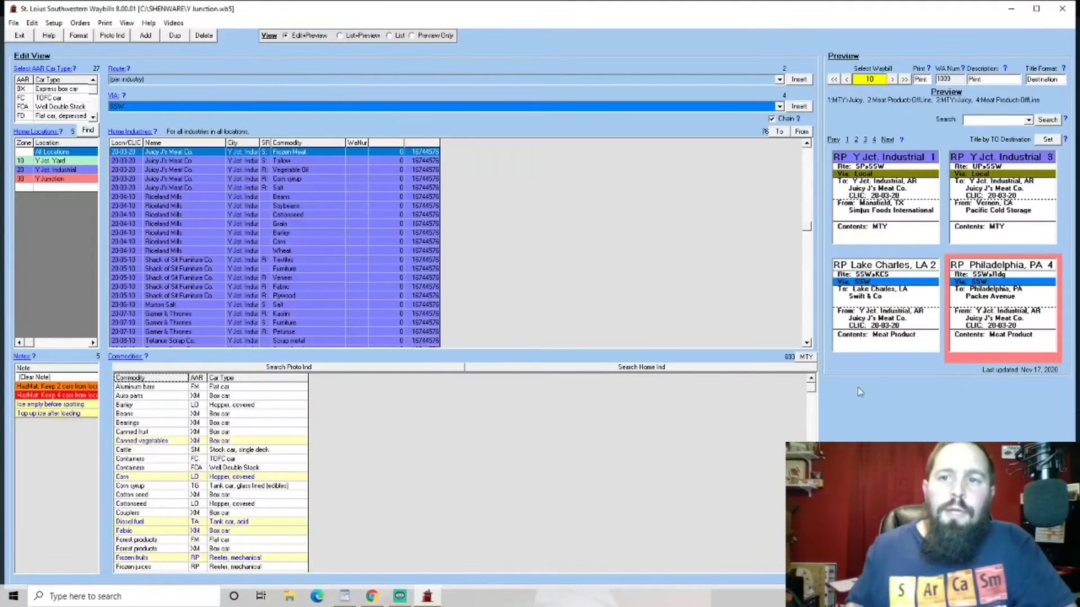
# Review the completed waybill sets backward from set 10 to set 1, examining the four waybills in each
pyautogui.click(847, 79)
pyautogui.click(846, 79)
pyautogui.click(846, 79)
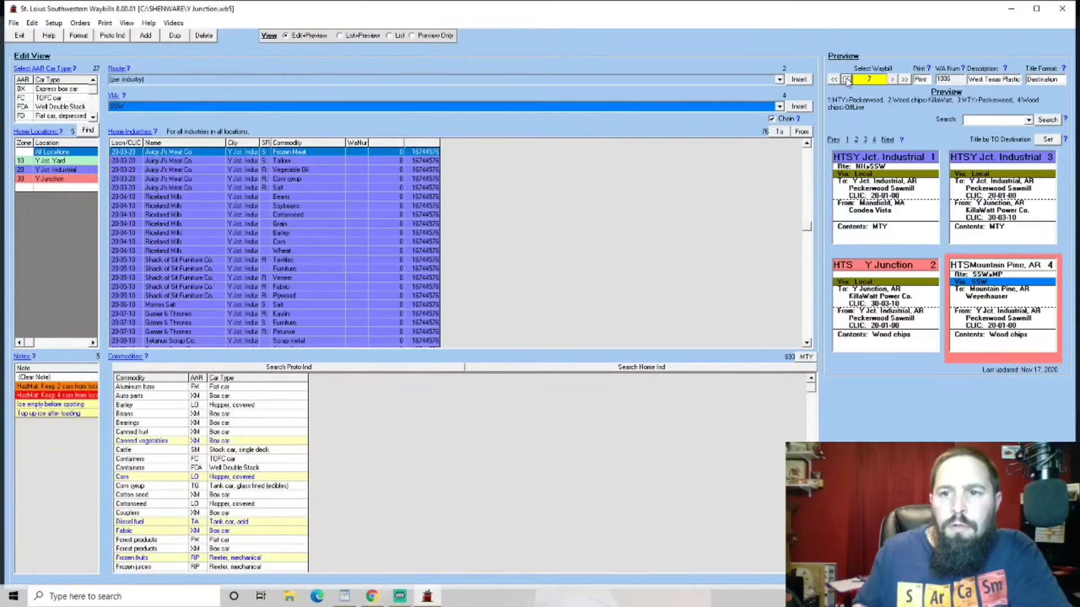
pyautogui.click(847, 79)
pyautogui.click(846, 79)
pyautogui.click(846, 79)
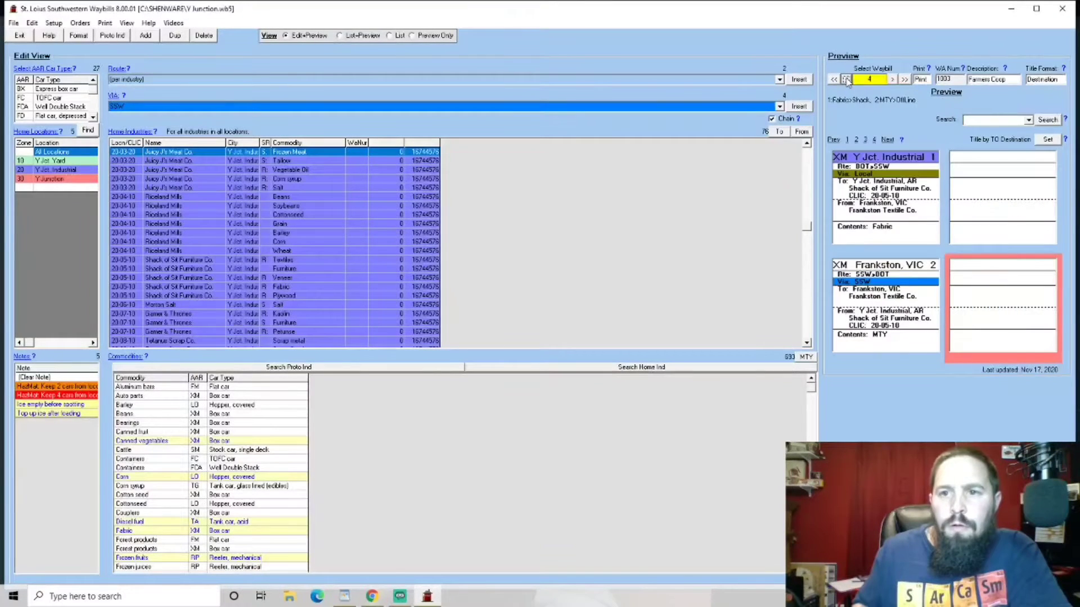
pyautogui.click(847, 79)
pyautogui.click(846, 79)
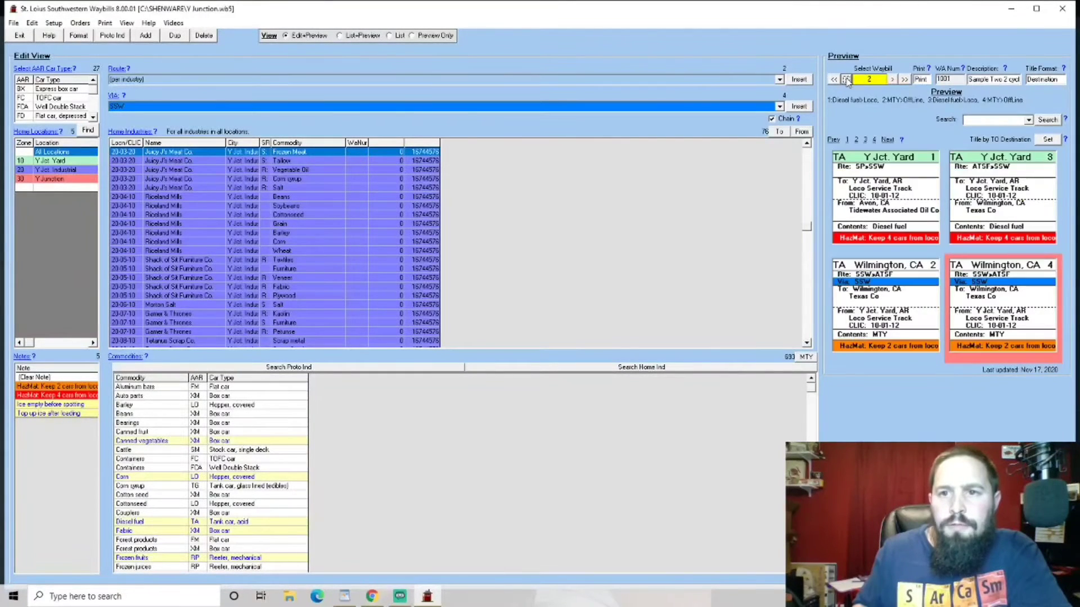
pyautogui.click(893, 79)
pyautogui.click(893, 79)
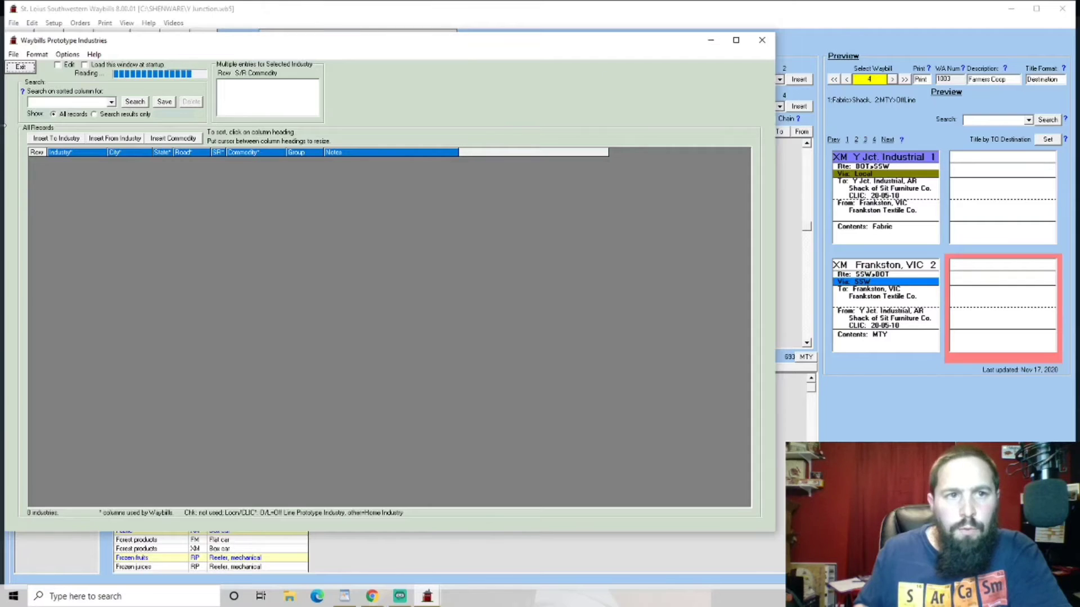
pyautogui.click(21, 67)
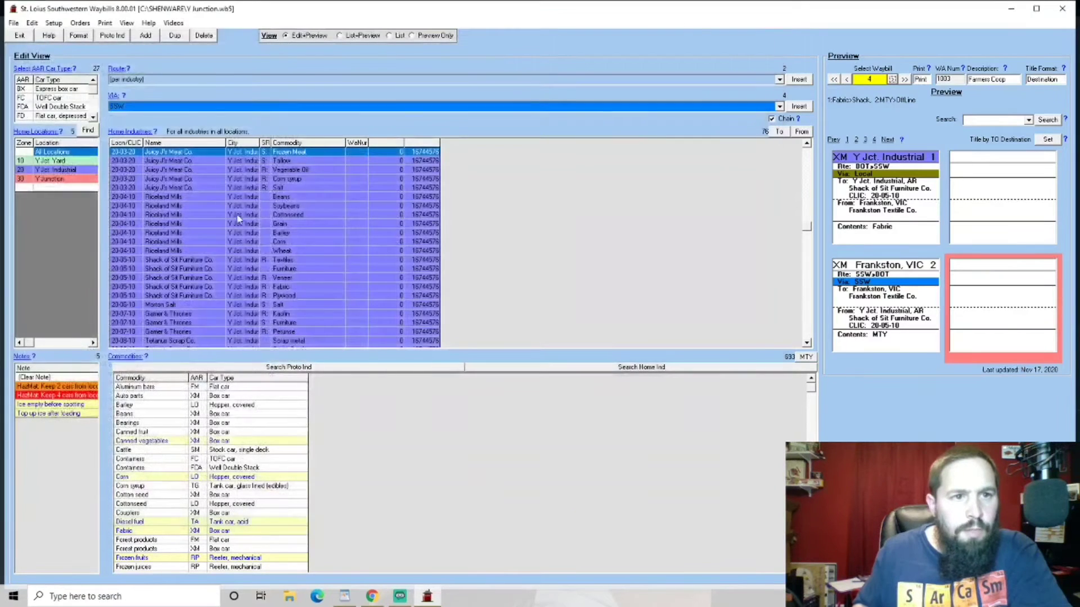
pyautogui.click(849, 80)
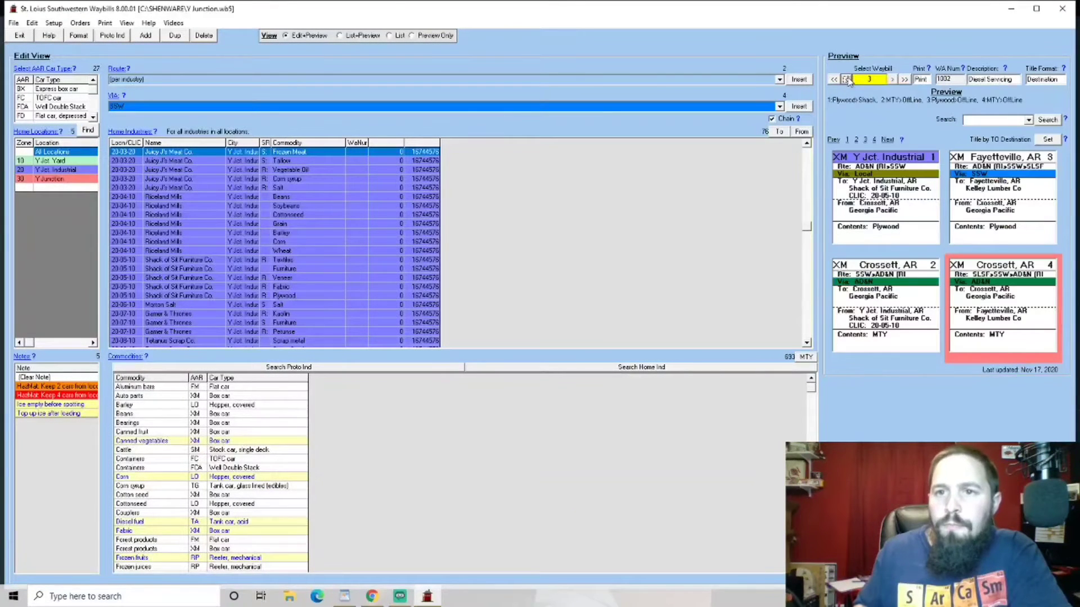
pyautogui.click(849, 79)
pyautogui.click(848, 80)
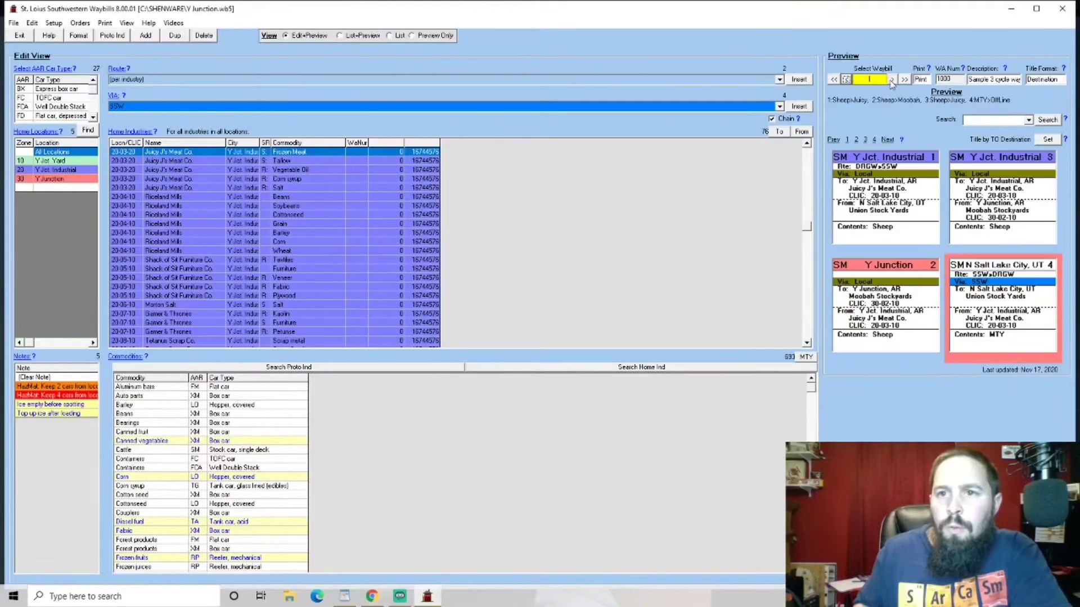
# Review the waybill sets forward from set 1 to set 10, and read the help note for the Description field
pyautogui.click(892, 80)
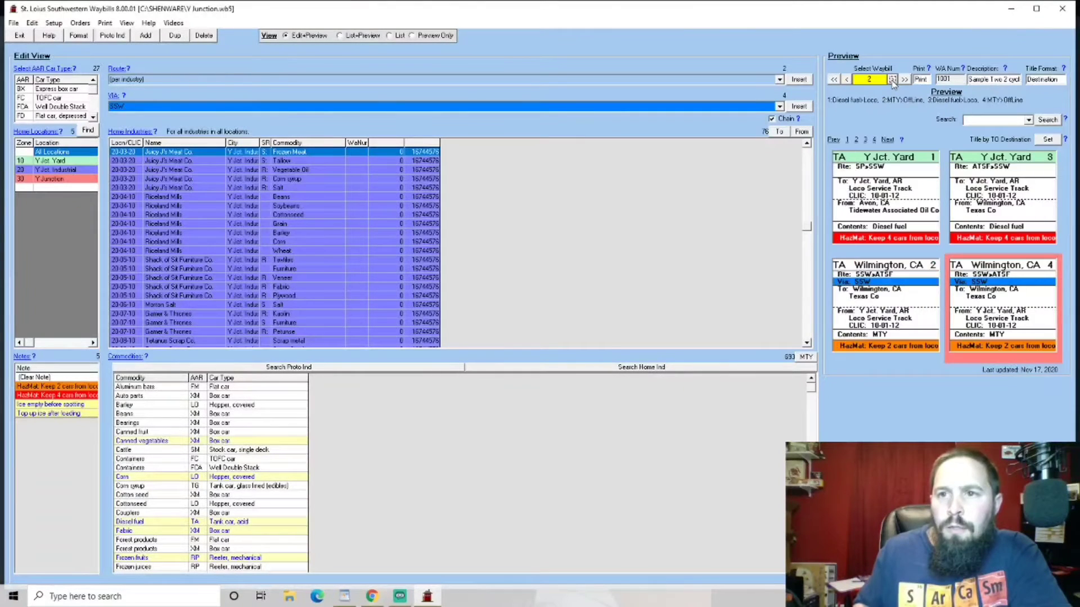
pyautogui.click(892, 79)
pyautogui.click(892, 80)
pyautogui.click(892, 80)
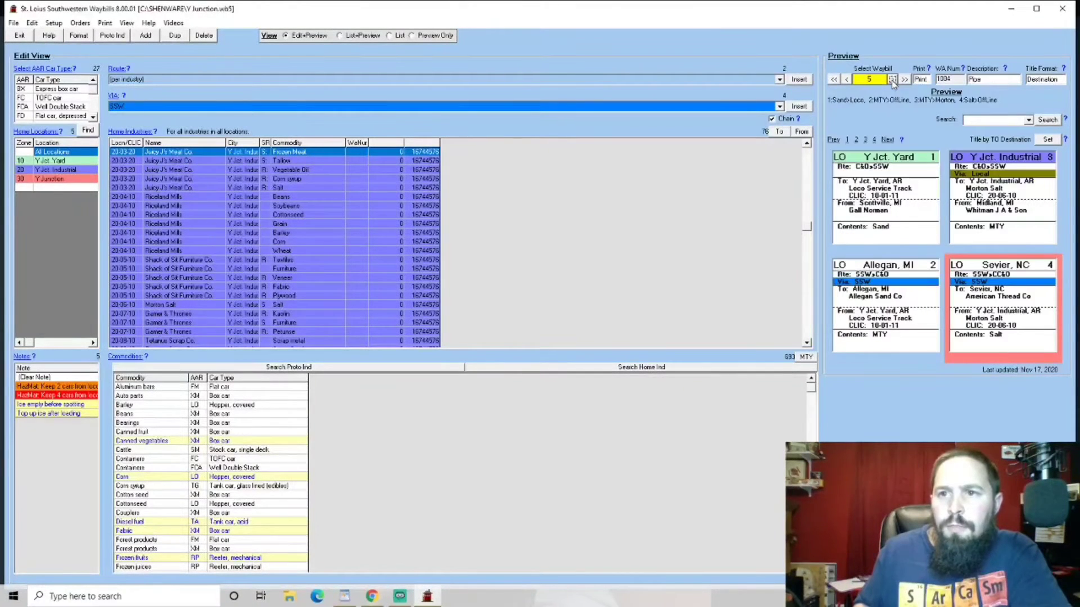
pyautogui.click(892, 80)
pyautogui.click(892, 80)
pyautogui.click(892, 80)
pyautogui.click(892, 80)
pyautogui.click(892, 80)
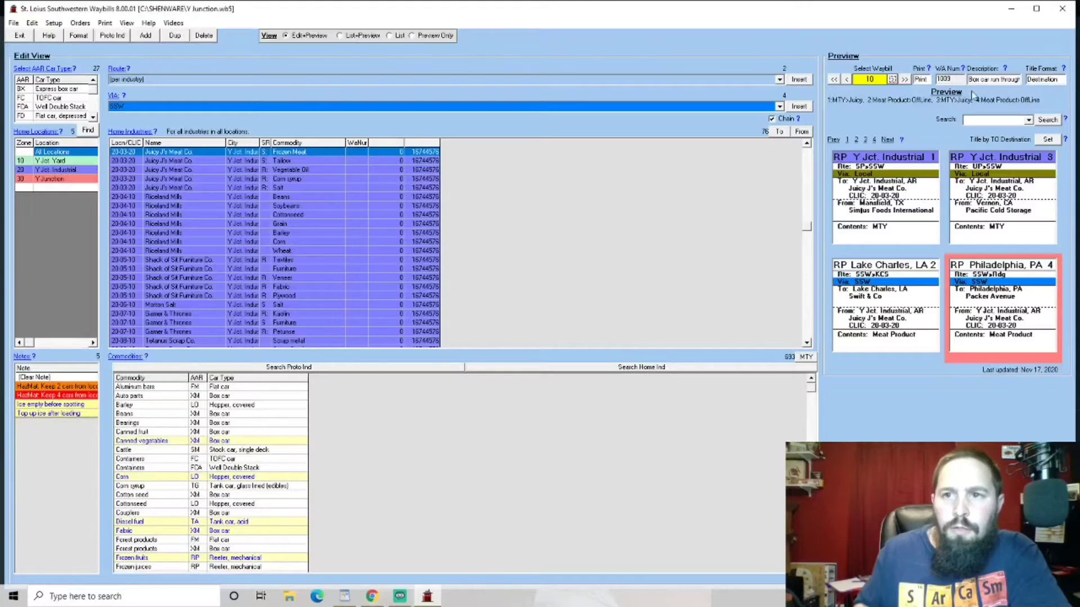
pyautogui.click(1006, 69)
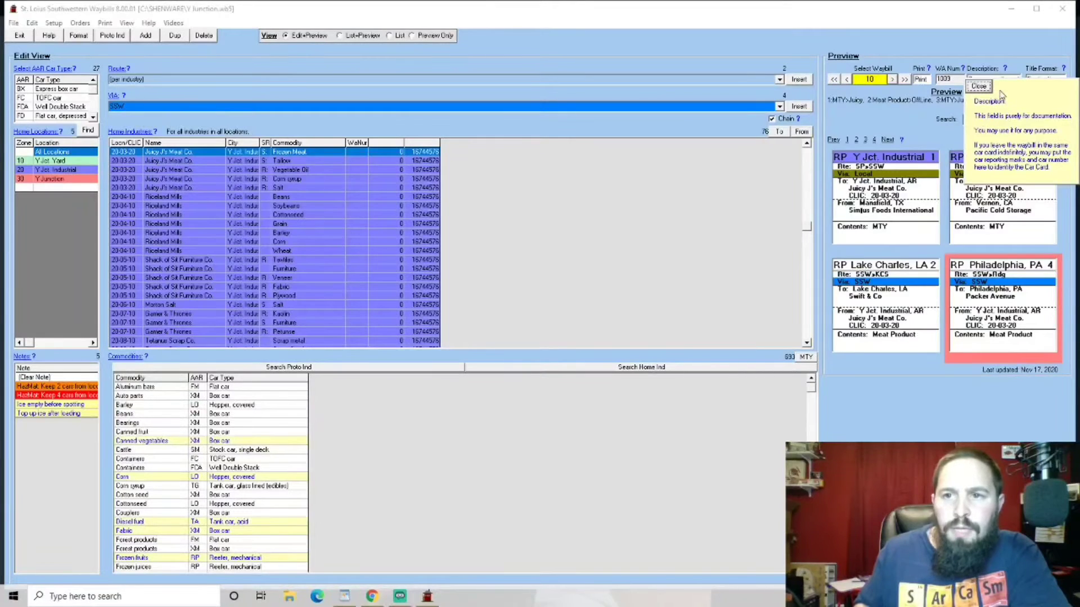
pyautogui.click(991, 86)
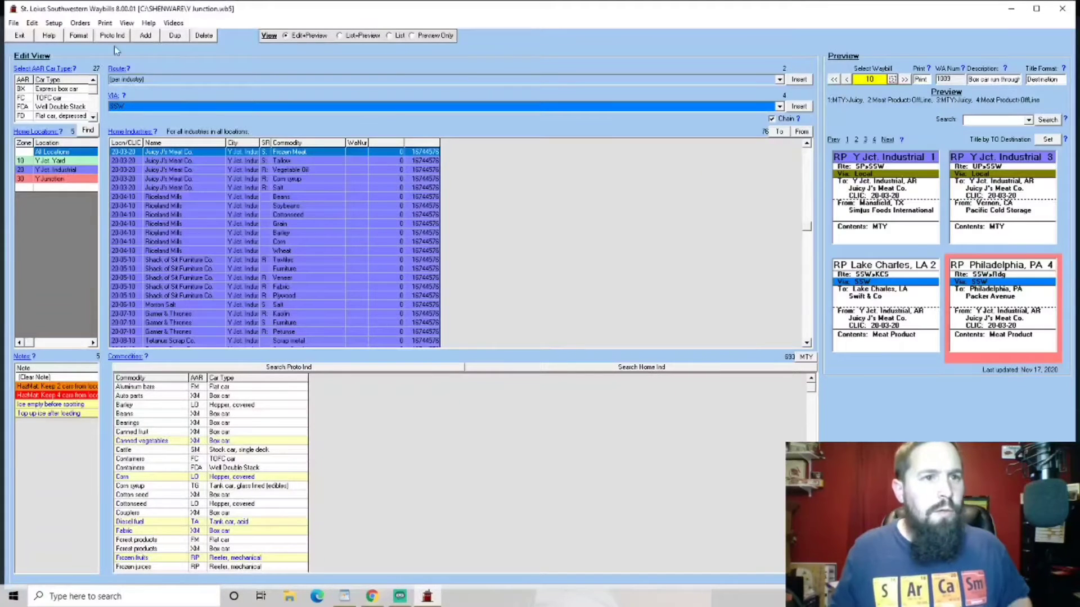
# Open the waybill card print setup and choose the 2" x 3" size on Business Card Forms (trim 1/2")
pyautogui.click(105, 23)
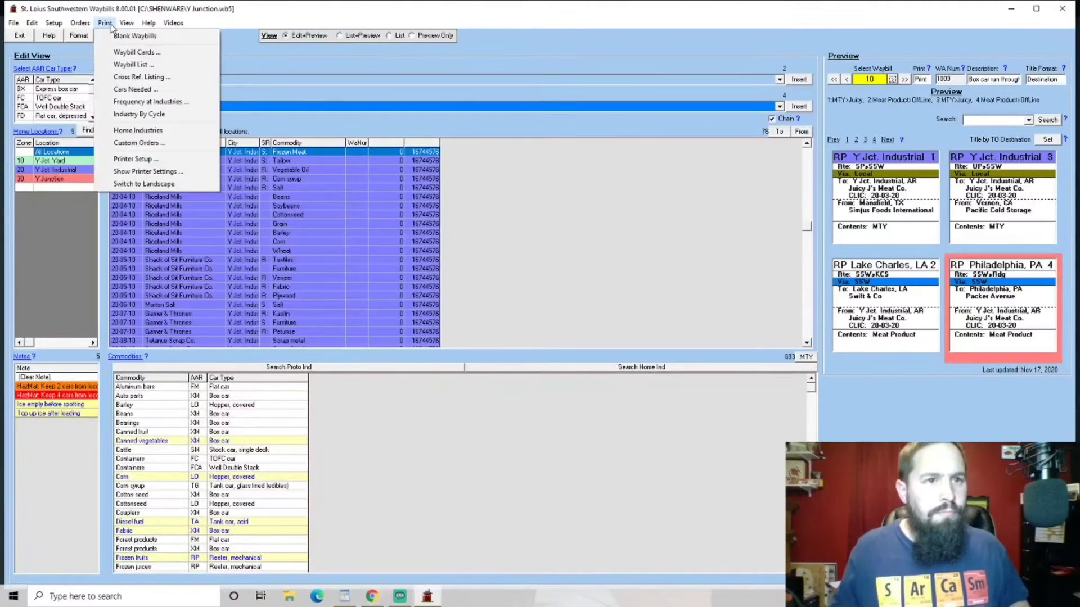
pyautogui.click(149, 53)
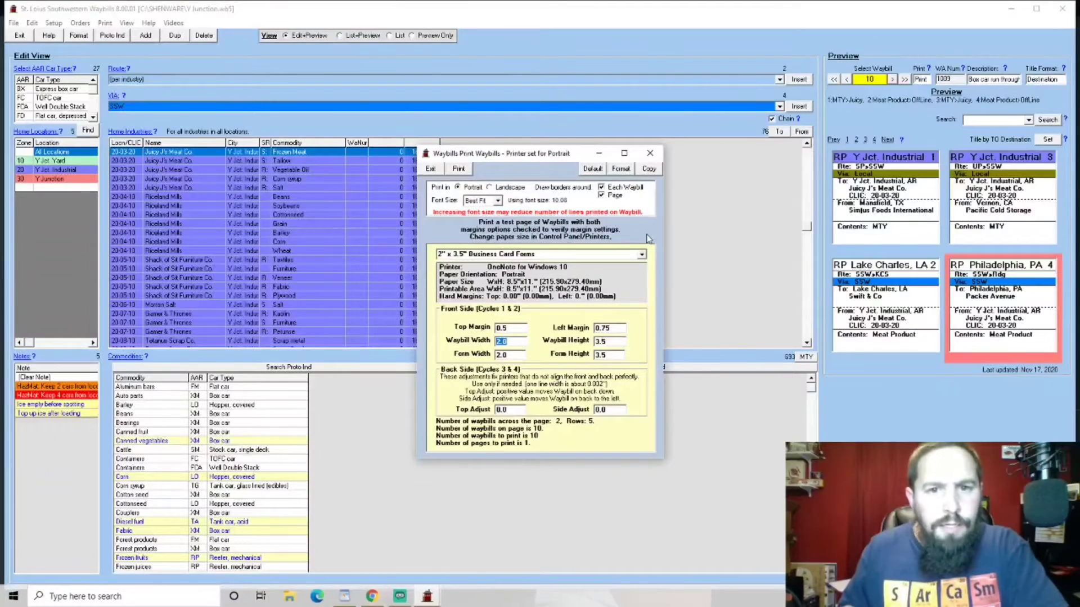
pyautogui.click(642, 255)
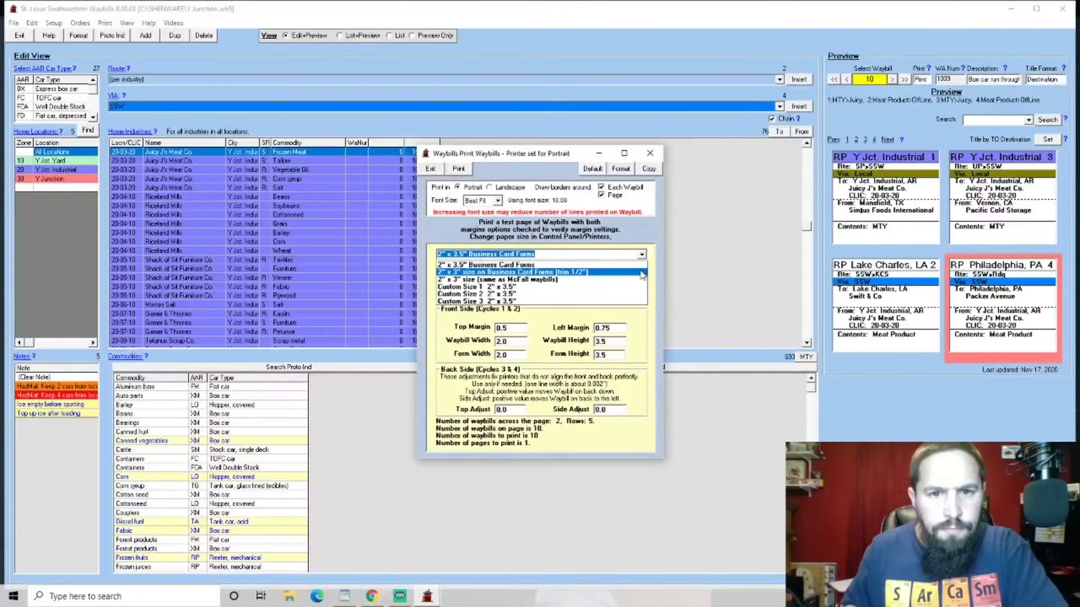
pyautogui.click(642, 273)
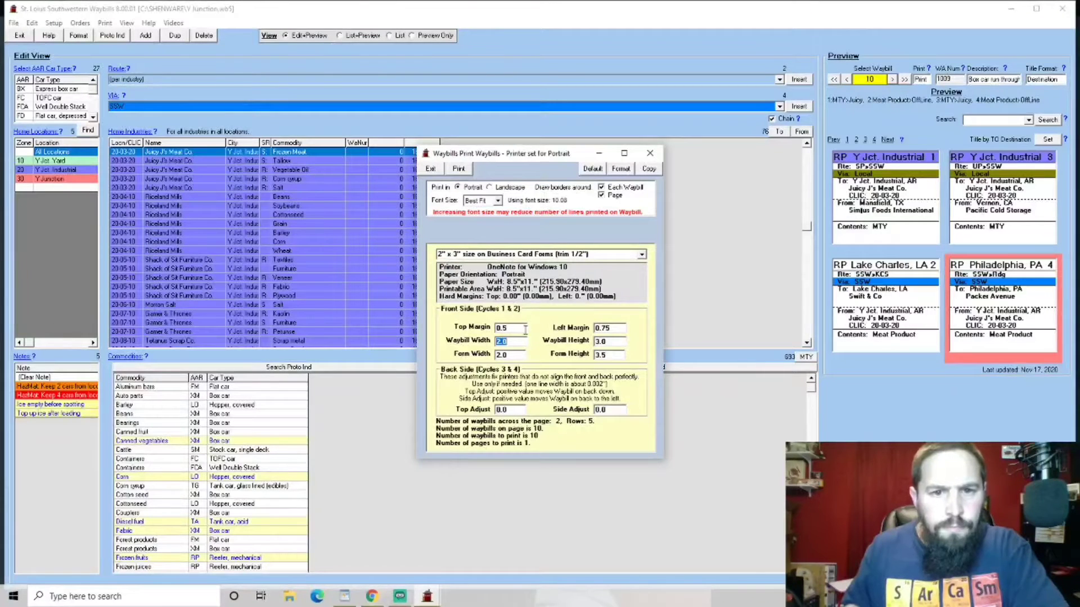
# Set the back side's Side Adjust to -0.01
pyautogui.moveTo(614, 410); pyautogui.dragTo(572, 414)
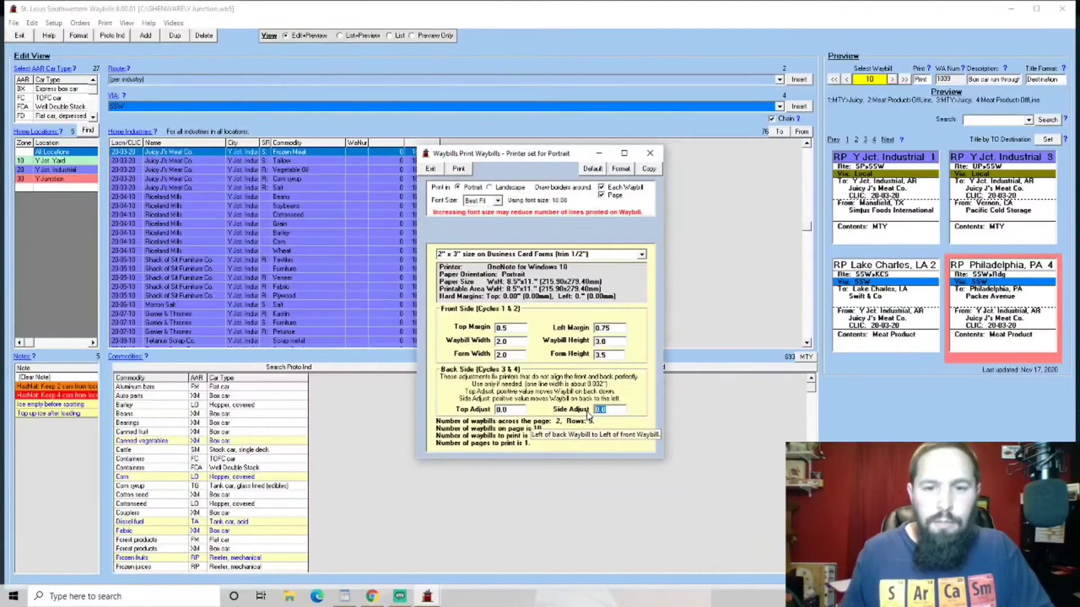
pyautogui.write('-')
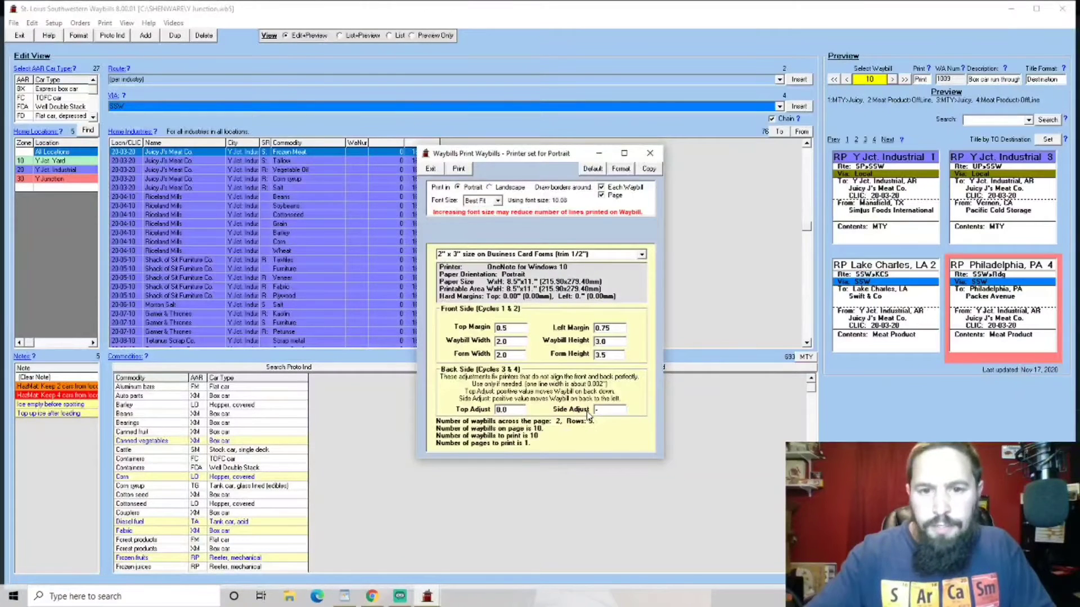
pyautogui.write('0.01')
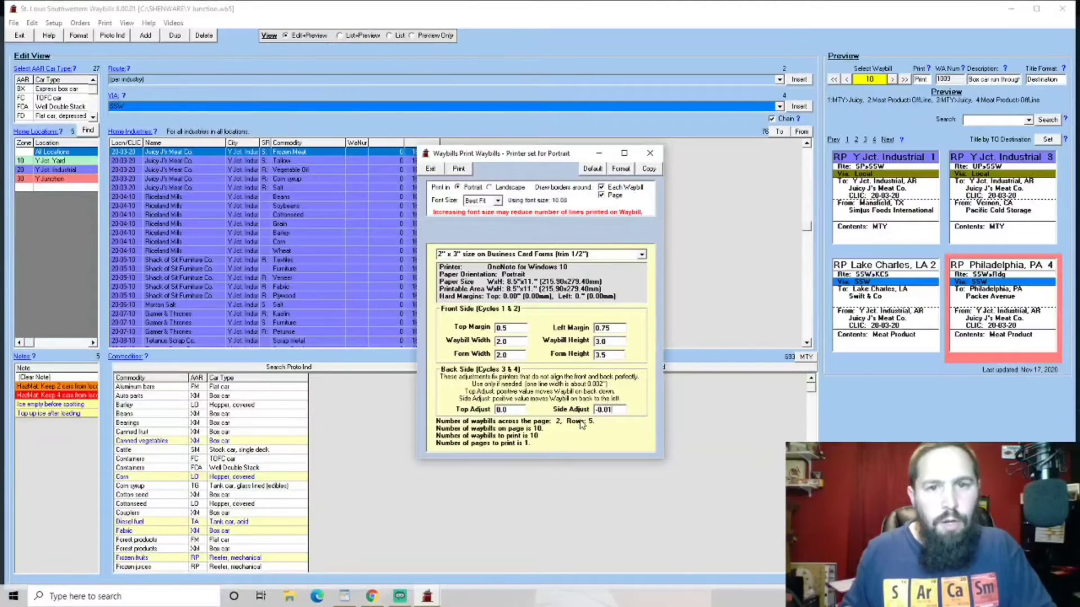
# Print the front side of the waybills (cycles 1 & 2), dismiss the OneNote window, and leave the print setup
pyautogui.click(459, 169)
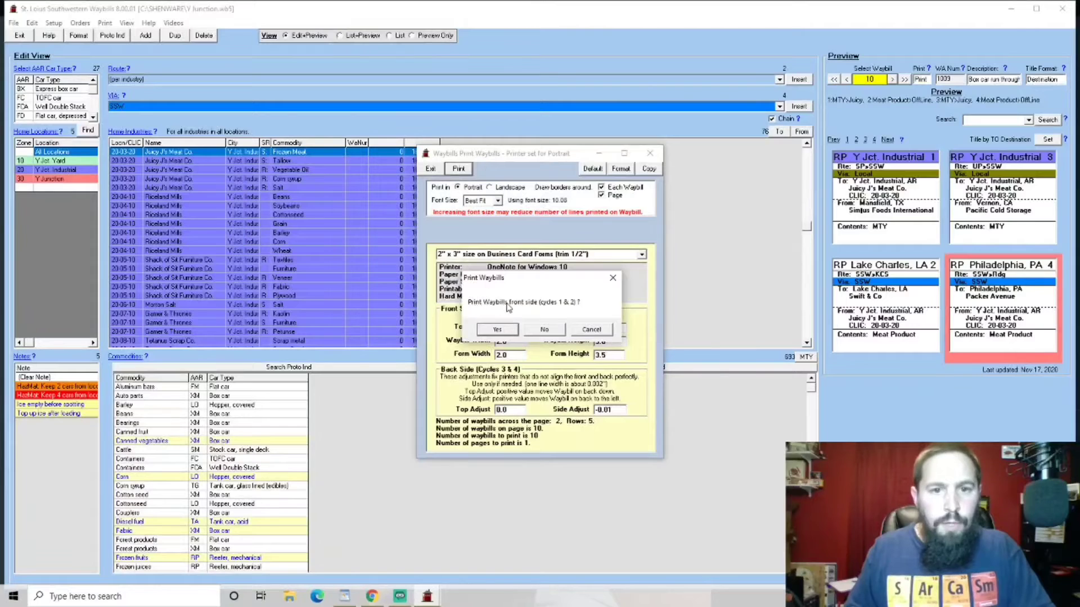
pyautogui.click(498, 331)
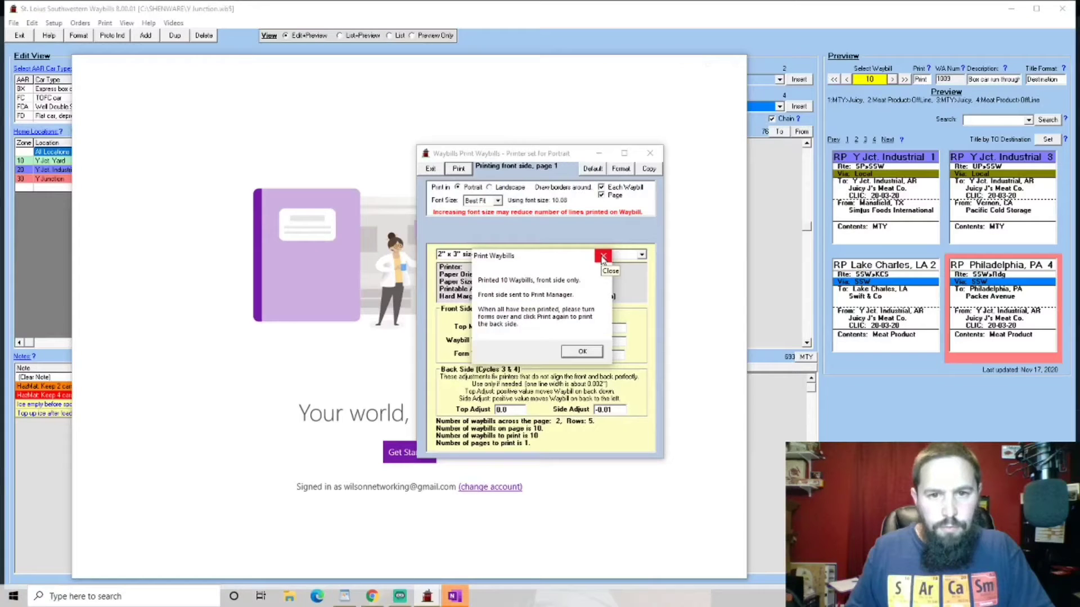
pyautogui.click(582, 351)
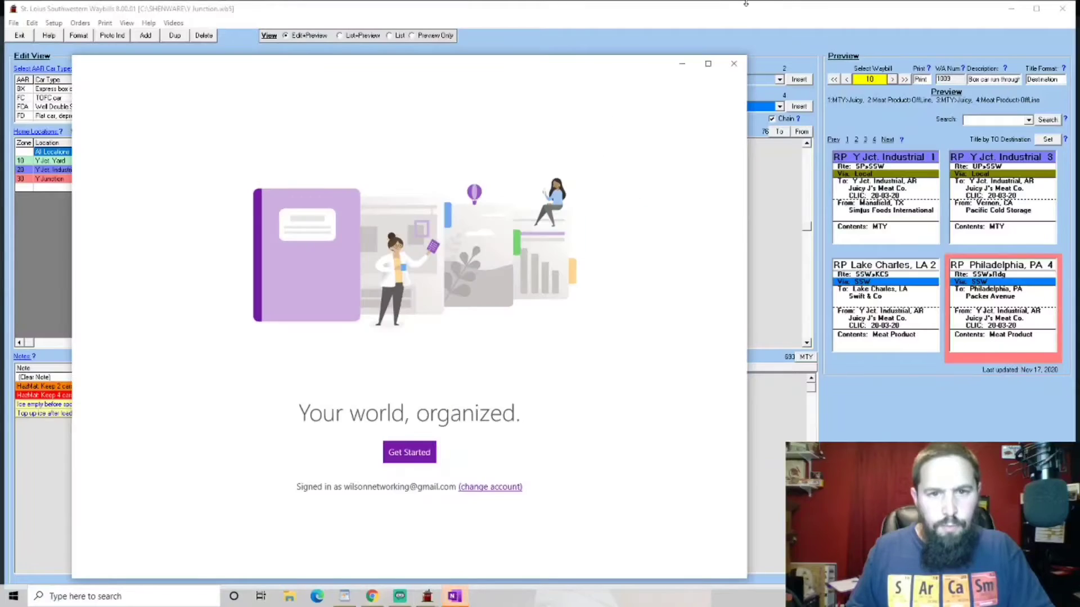
pyautogui.click(734, 63)
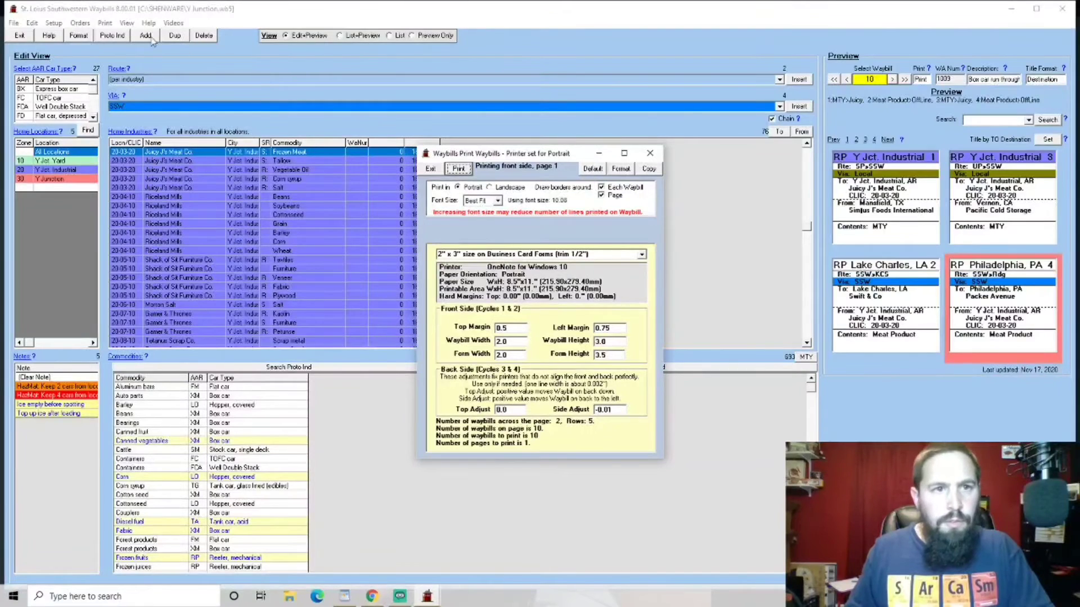
pyautogui.click(430, 168)
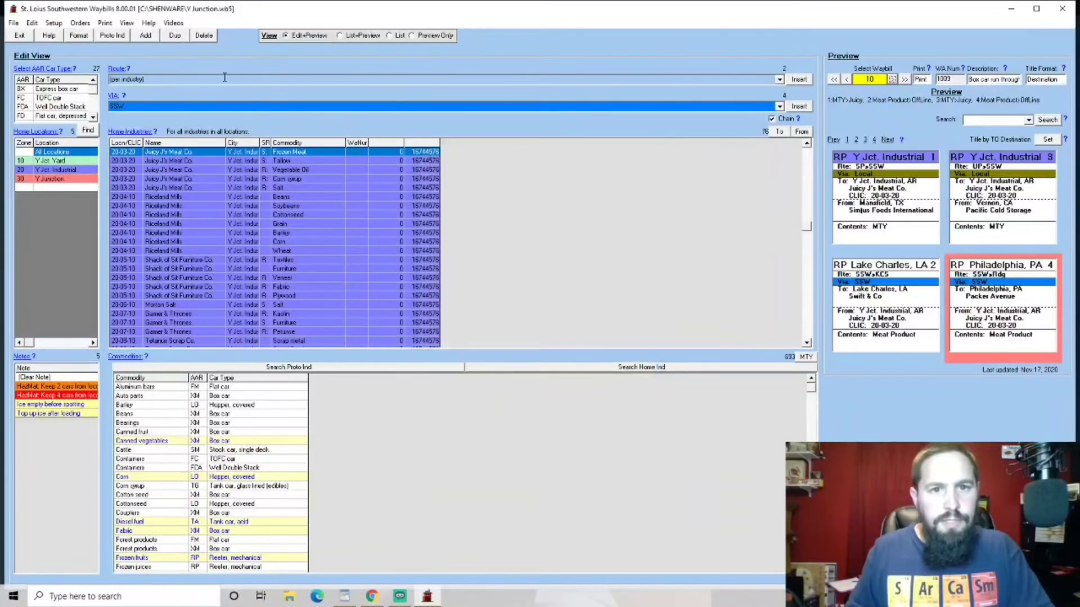
# Check the list of available printers in the printer setup and leave it
pyautogui.click(104, 24)
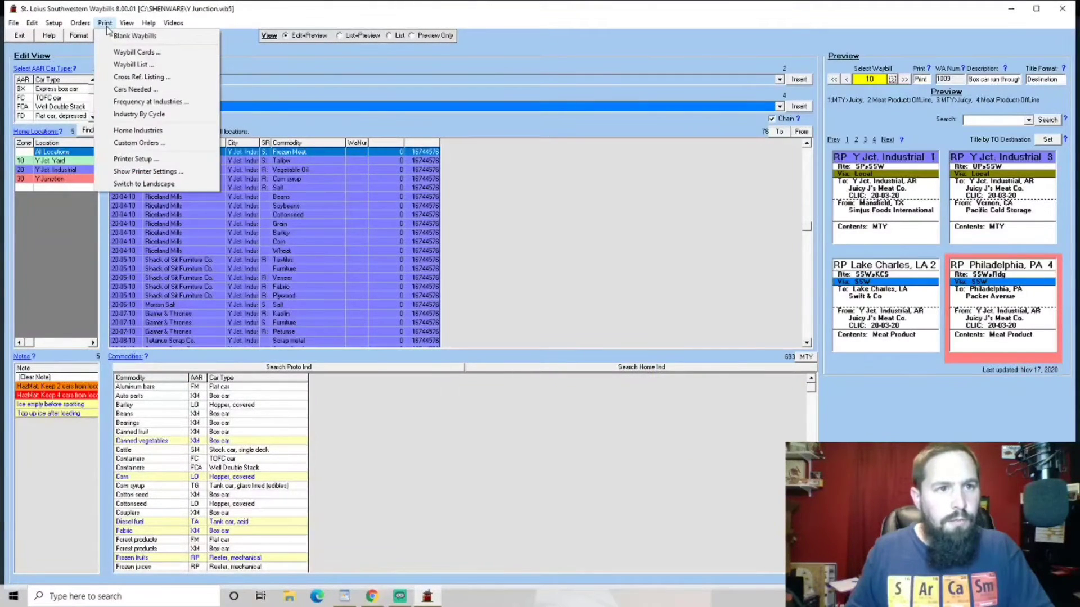
pyautogui.click(135, 159)
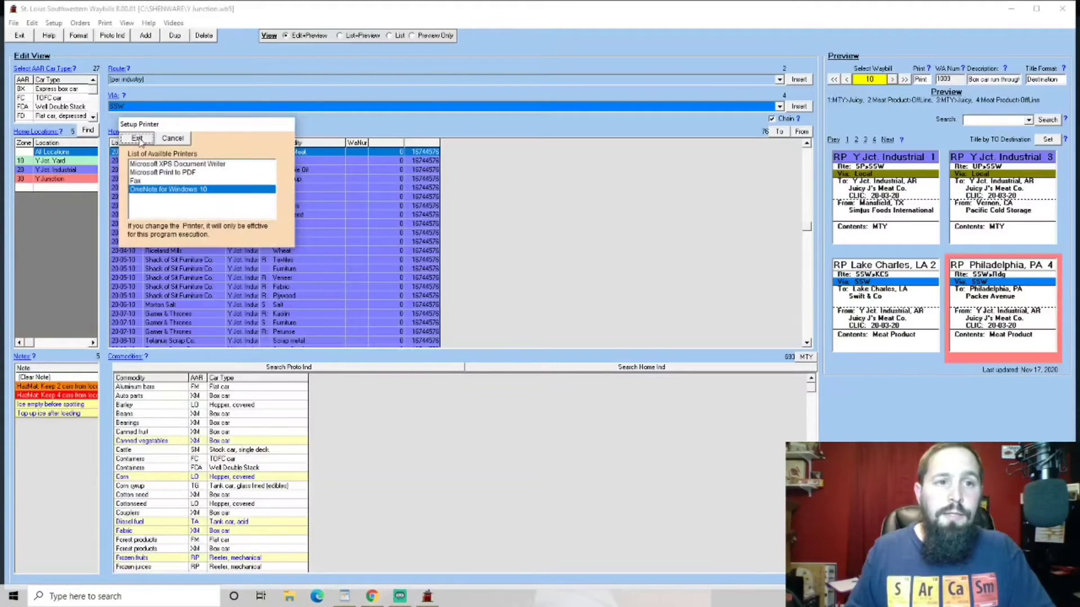
pyautogui.click(138, 139)
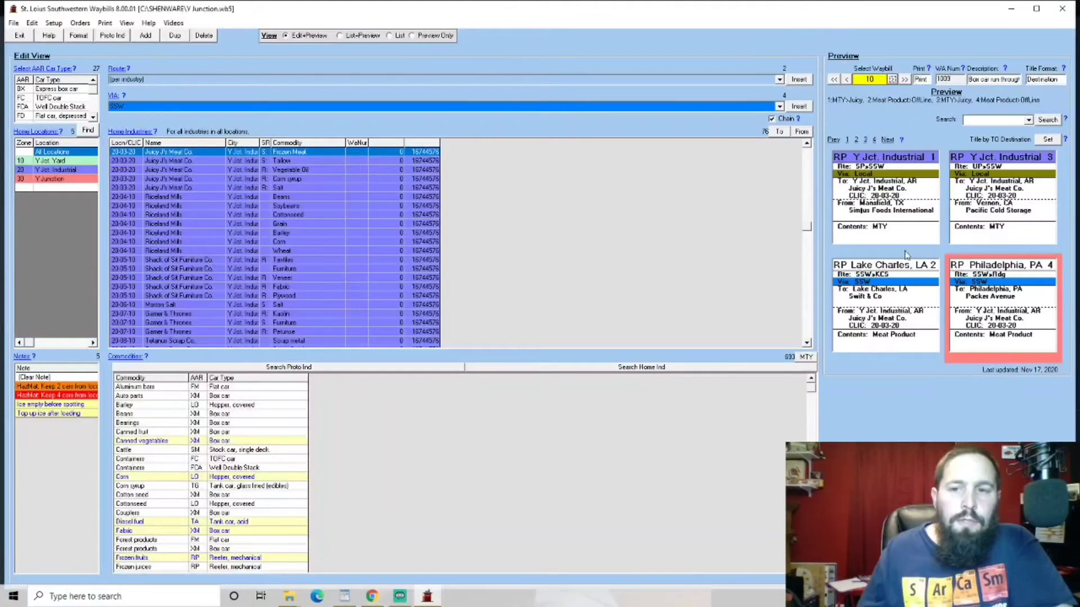
# Go back to waybill set 8 and examine the waybill format's title and body settings
pyautogui.click(847, 80)
pyautogui.click(847, 80)
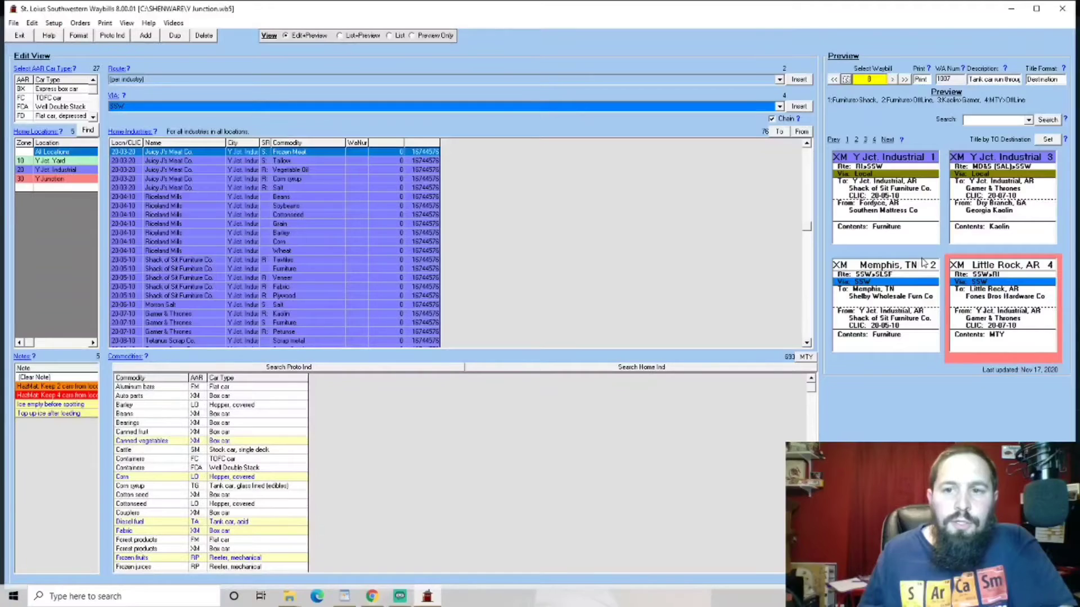
pyautogui.click(53, 23)
pyautogui.click(60, 34)
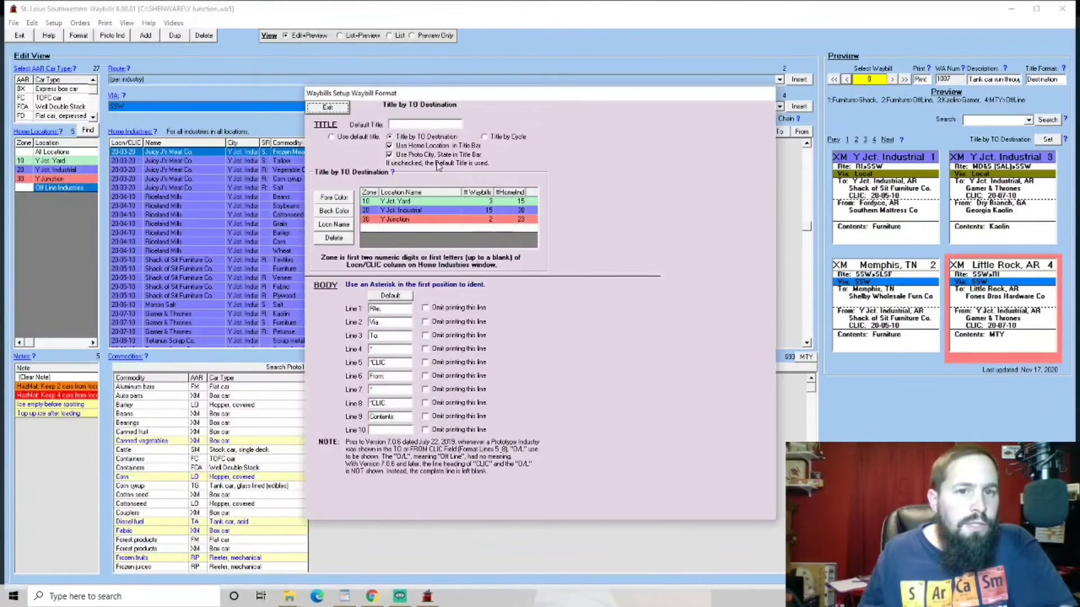
pyautogui.click(327, 108)
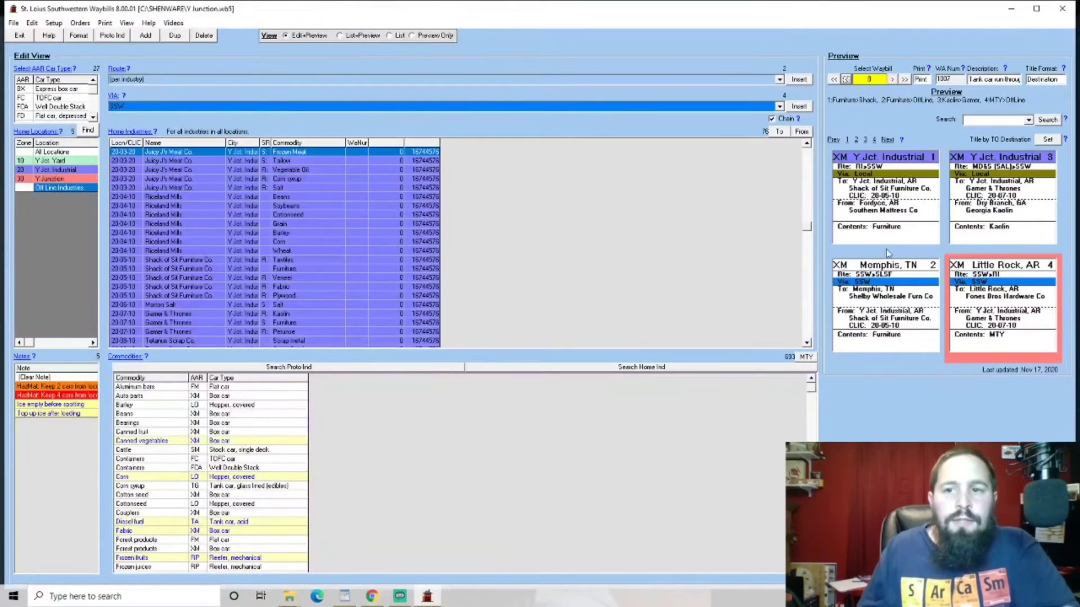
# Review the waybill sets backward from set 8 to set 1
pyautogui.click(846, 81)
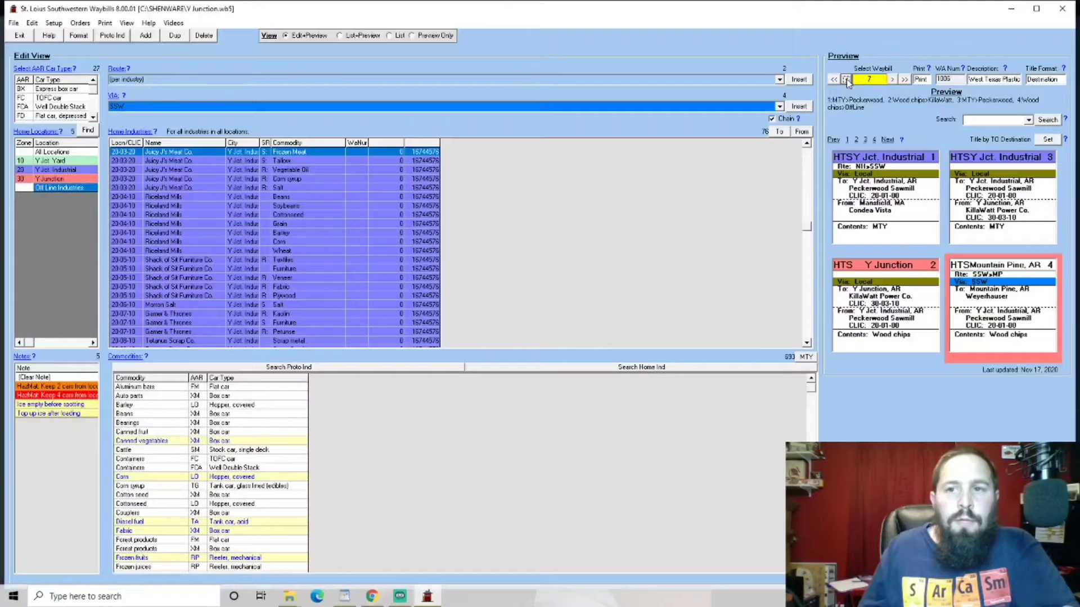
pyautogui.click(846, 80)
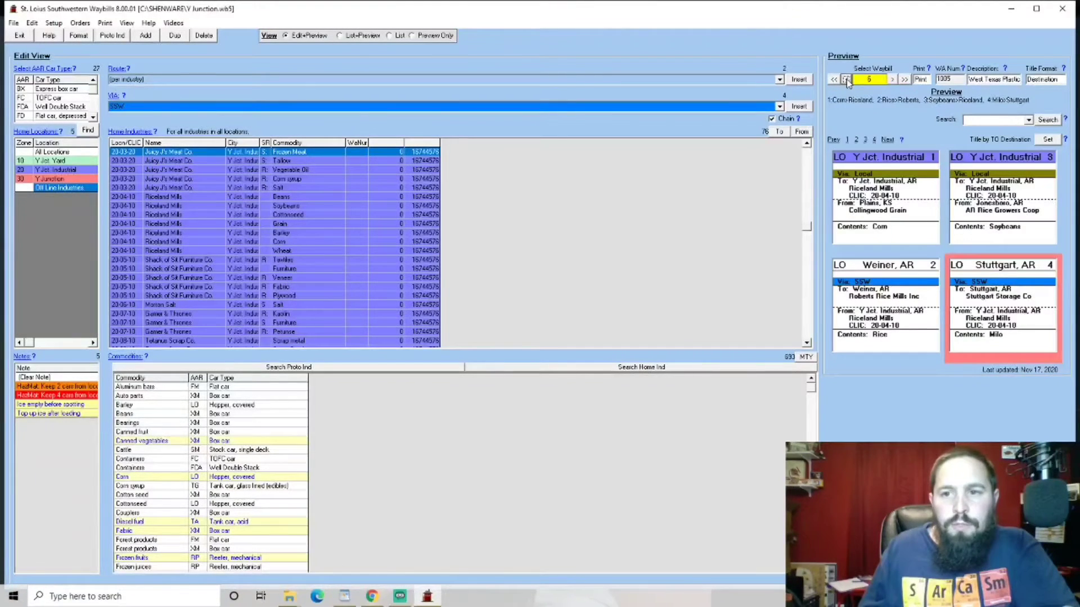
pyautogui.click(846, 80)
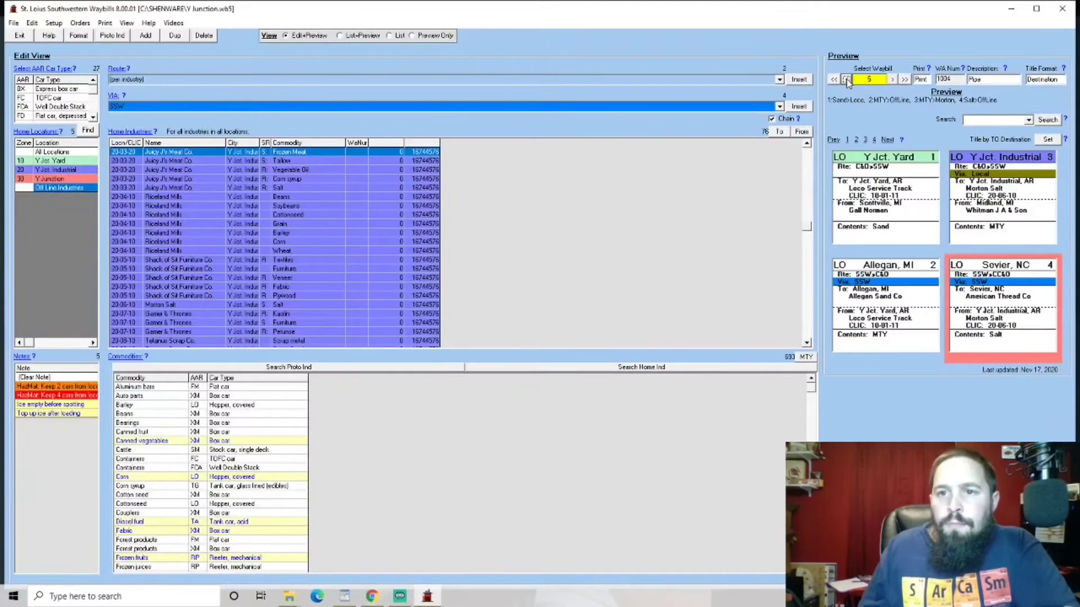
pyautogui.click(846, 81)
pyautogui.click(847, 80)
pyautogui.click(847, 81)
pyautogui.click(846, 81)
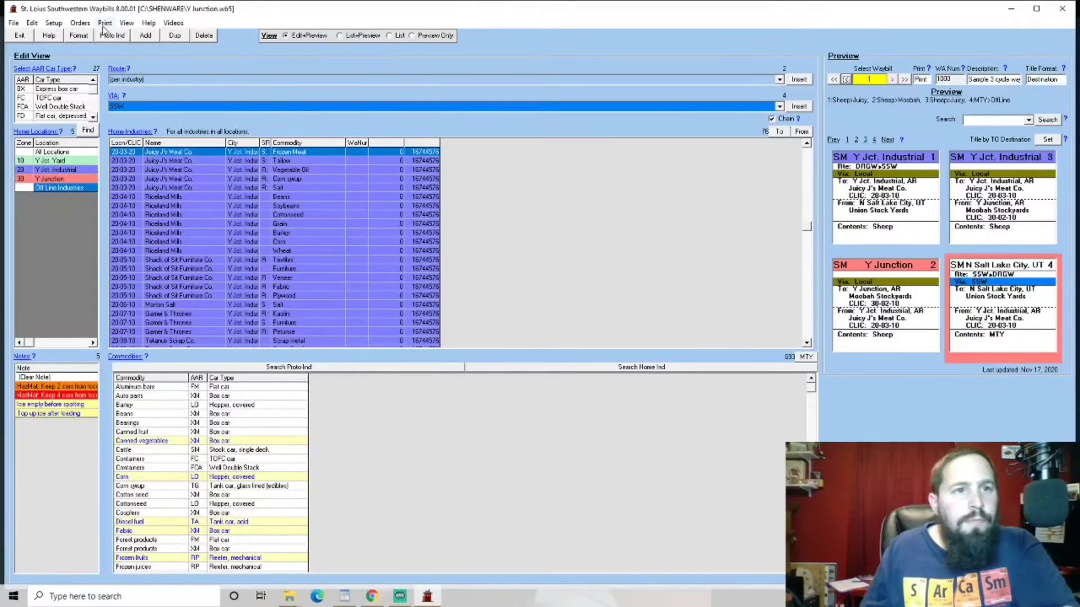
# Set the printer to Kyocera ECOSYS M6535cidn v4 KX (XPS) for the waybill program
pyautogui.click(103, 25)
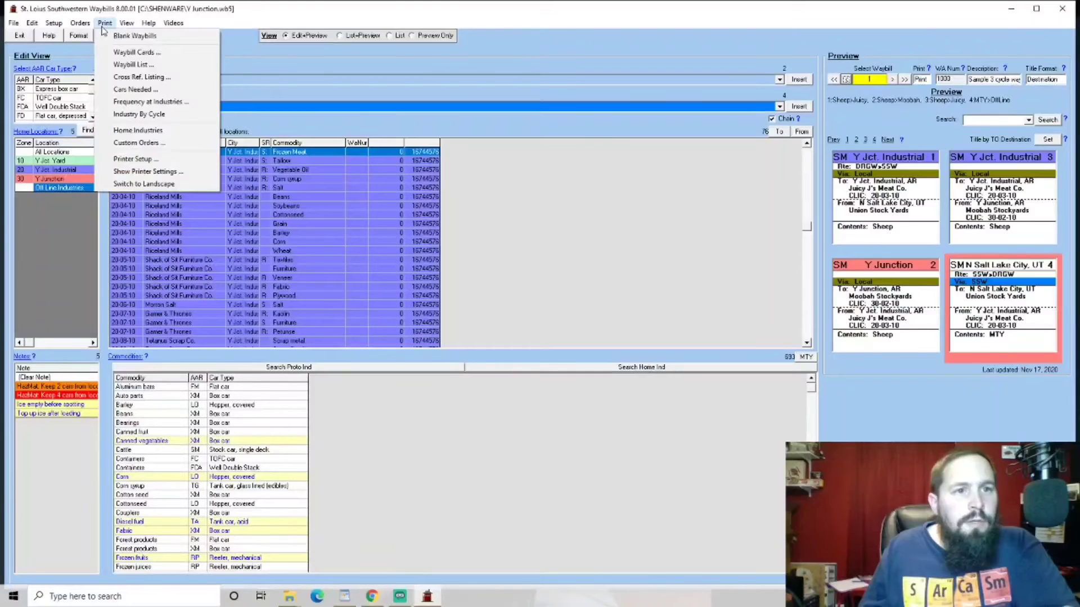
pyautogui.click(132, 161)
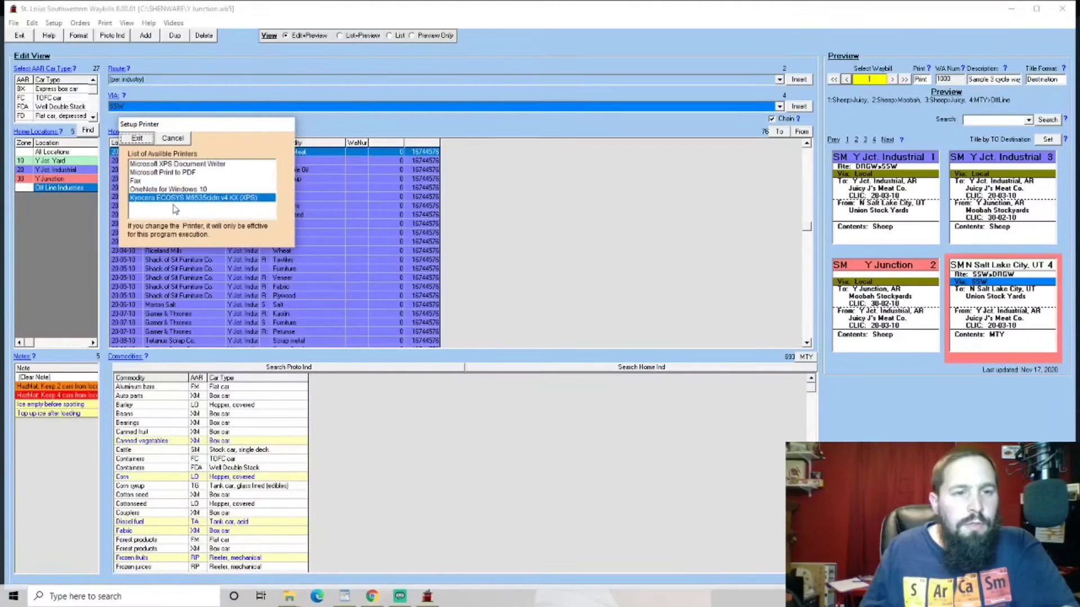
pyautogui.click(138, 139)
# Open the waybill card print setup and print the front side of the waybills (cycles 1 & 2)
pyautogui.click(105, 23)
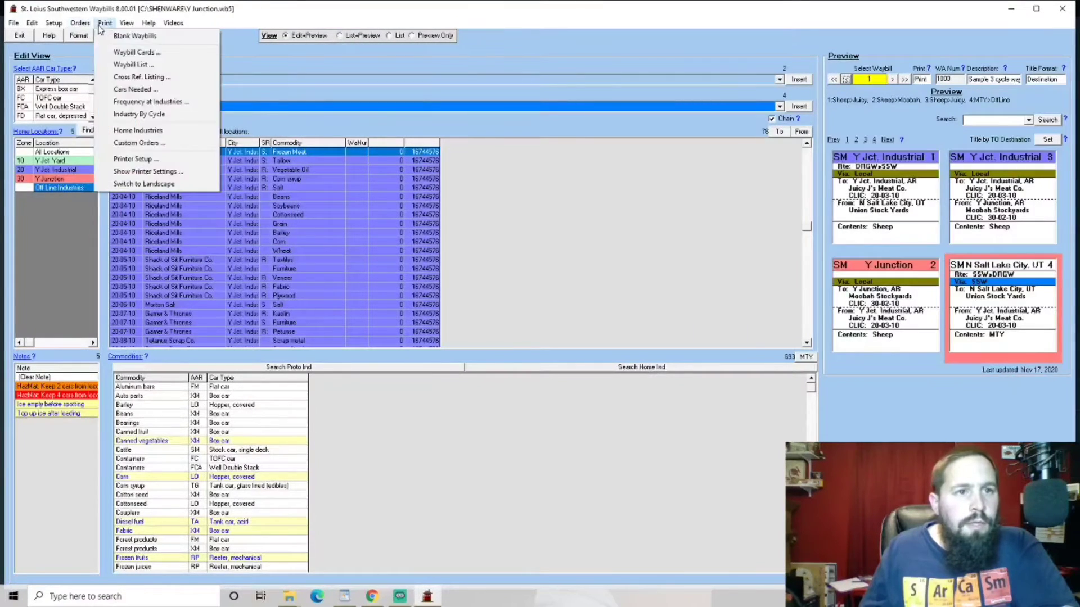
pyautogui.click(126, 52)
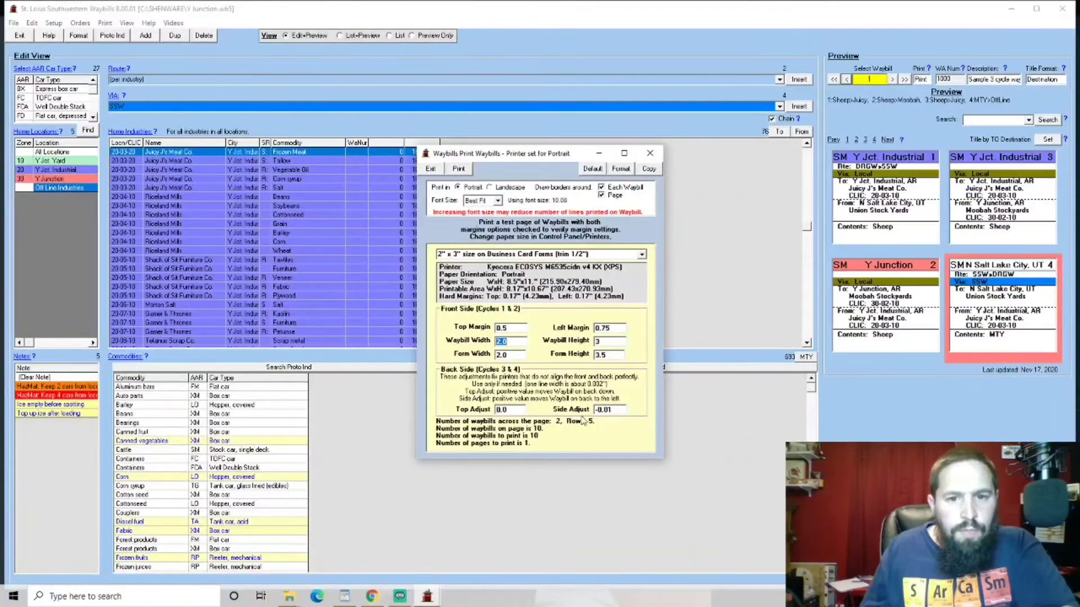
pyautogui.click(459, 170)
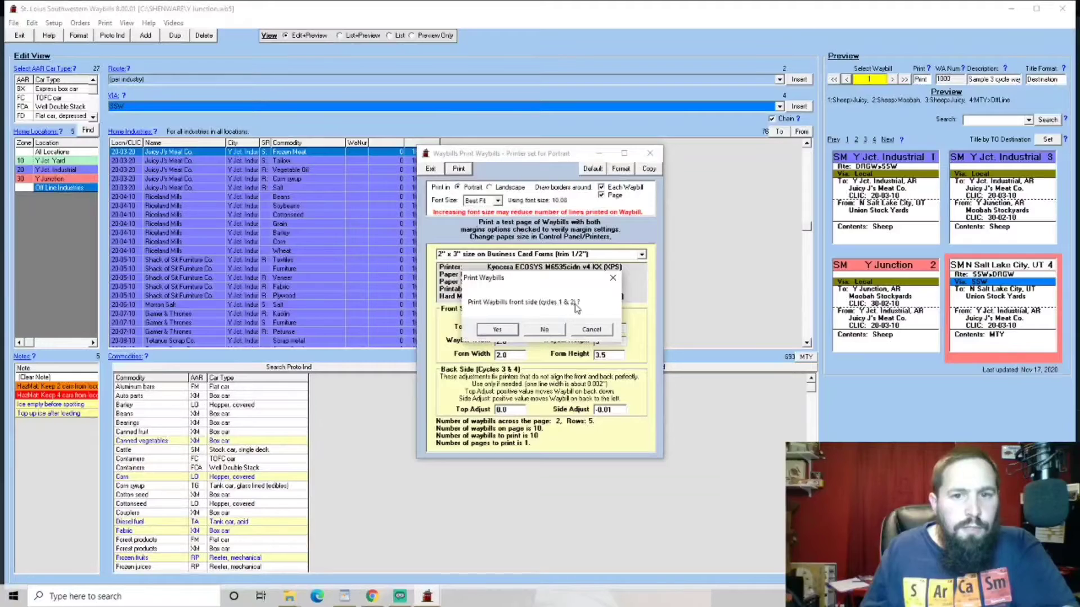
pyautogui.click(509, 332)
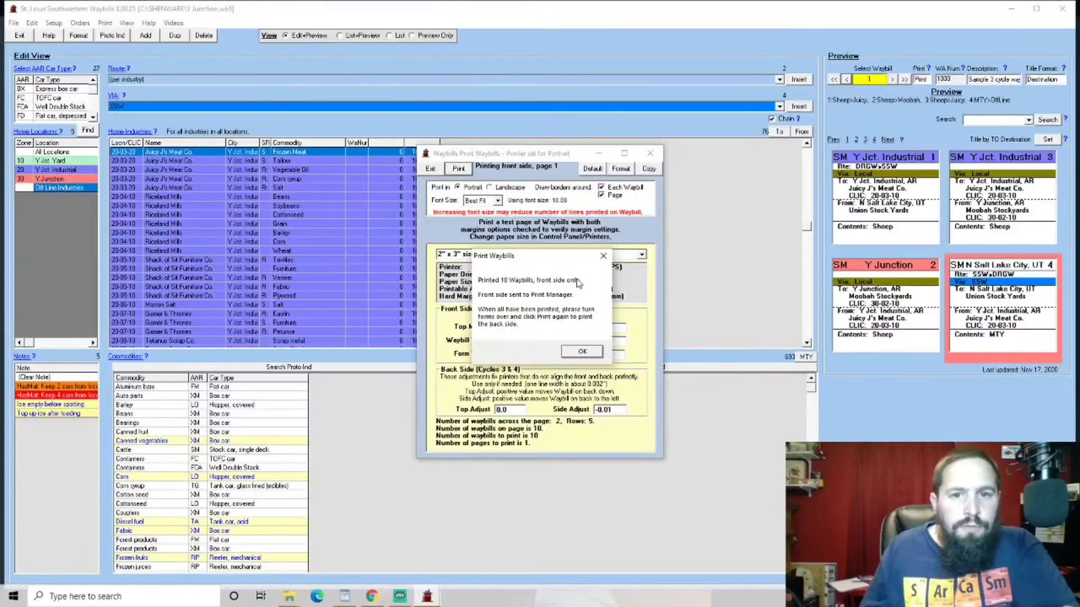
pyautogui.click(582, 353)
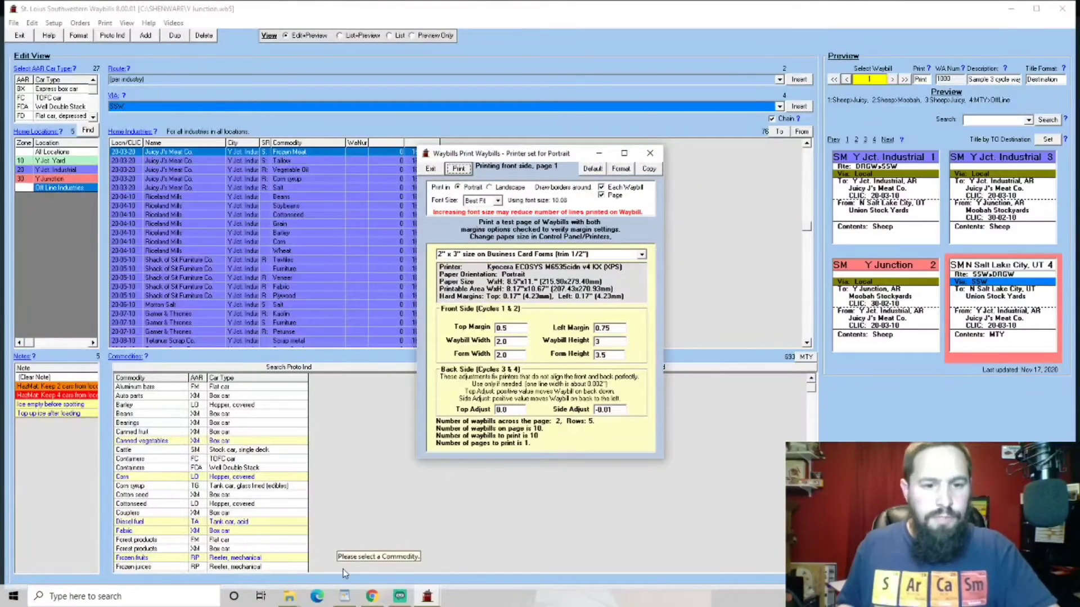
# Switch to the Windows Control Panel and open Devices and Printers
pyautogui.click(104, 597)
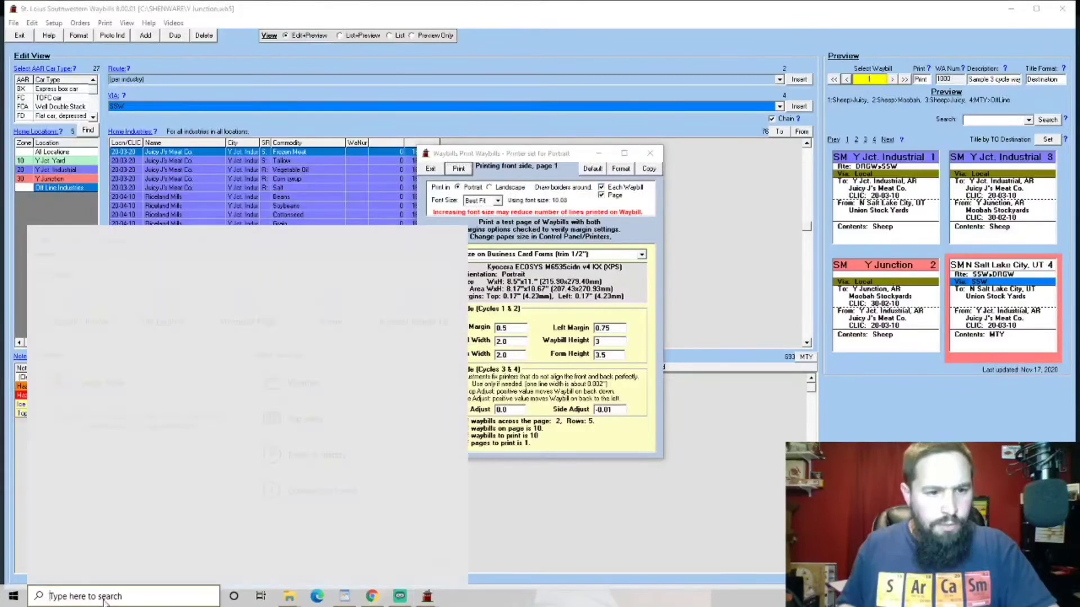
pyautogui.write('control panel')
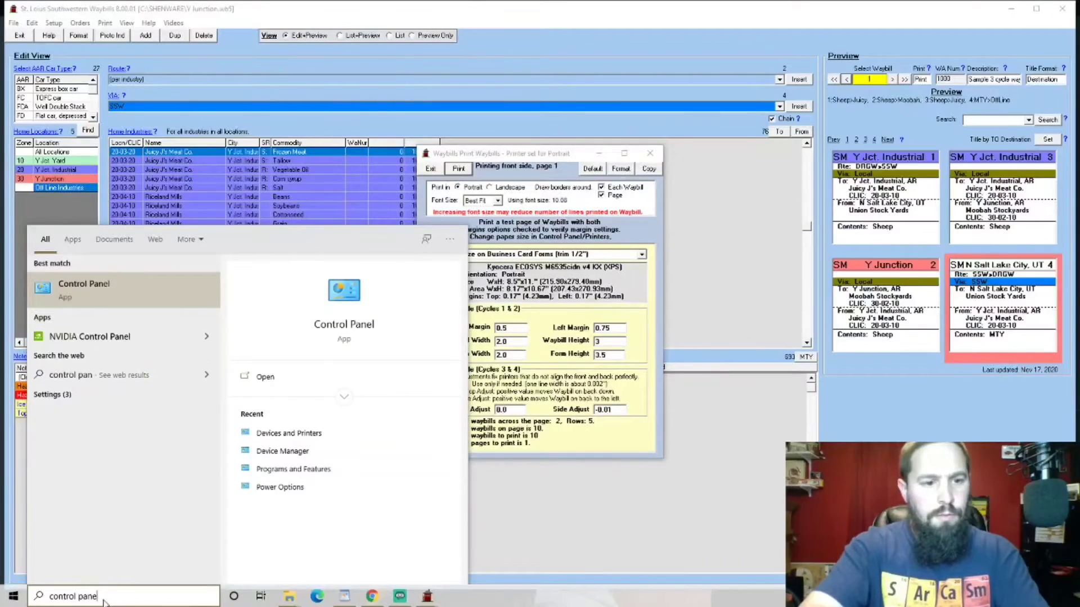
pyautogui.press('Return')
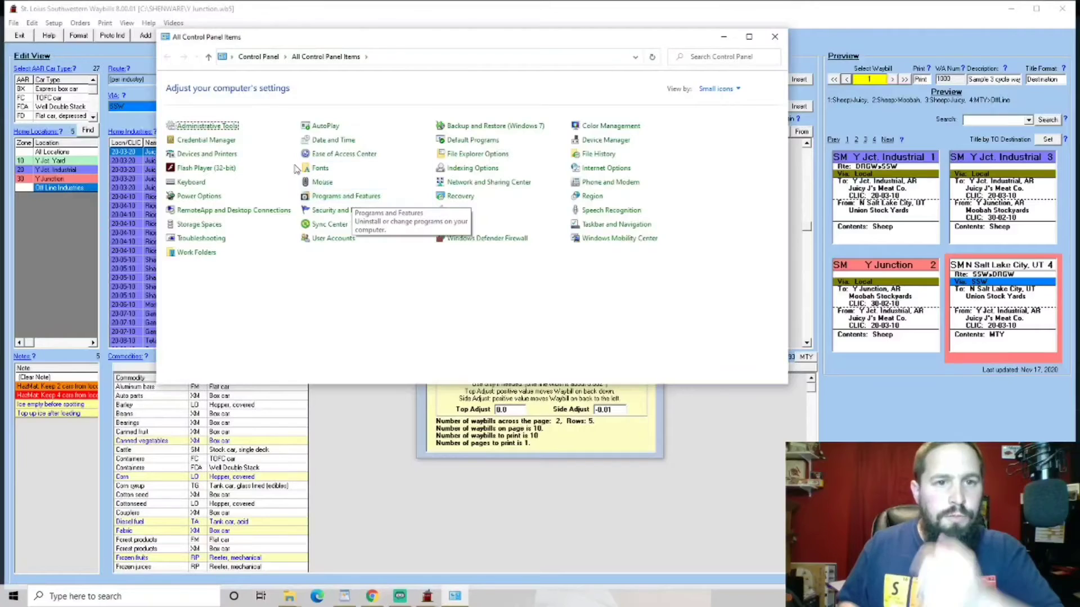
pyautogui.click(219, 154)
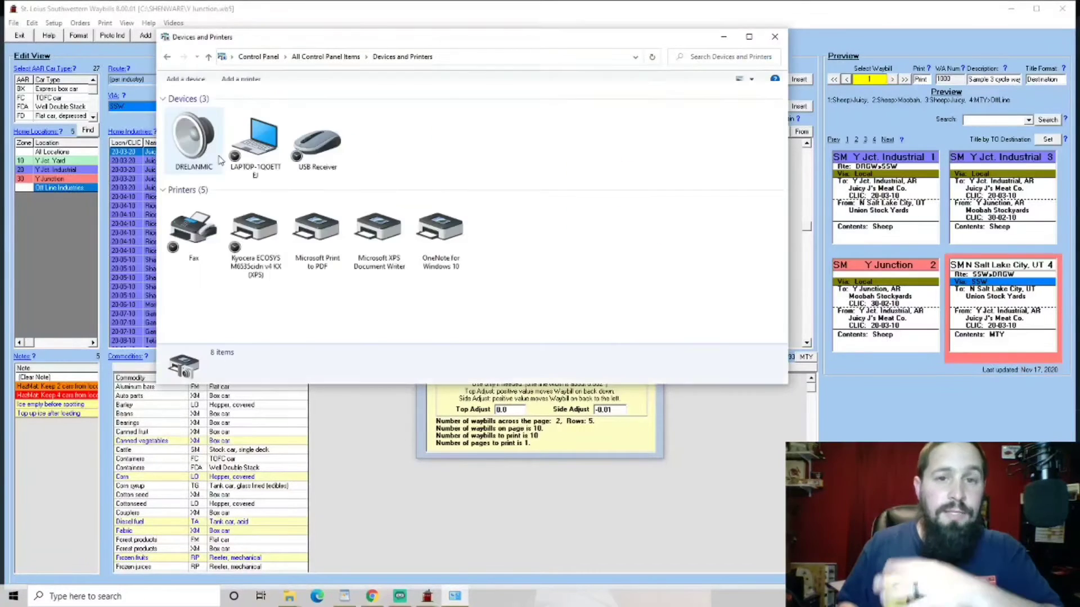
# Set the Kyocera printer's paper source to MP tray, accept the preferences, and return to the waybill print setup
pyautogui.rightClick(253, 225)
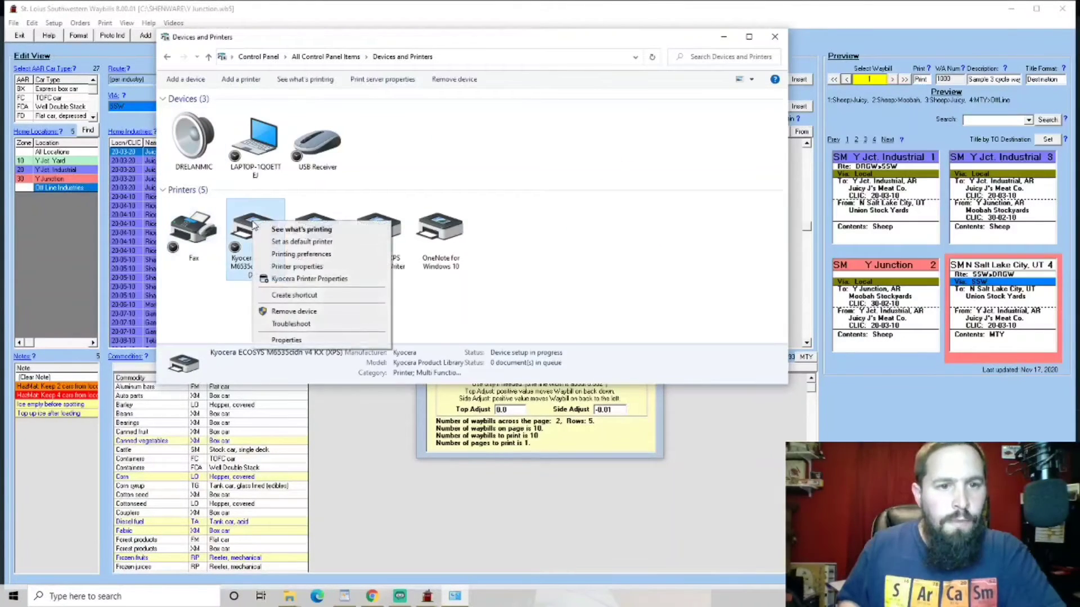
pyautogui.click(286, 266)
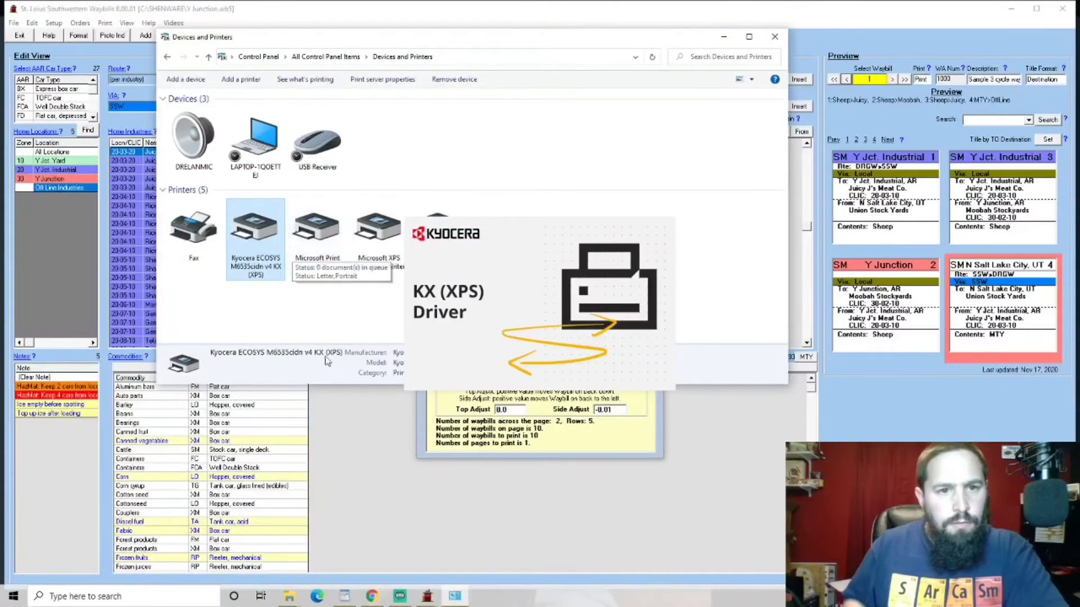
pyautogui.click(214, 144)
pyautogui.click(188, 179)
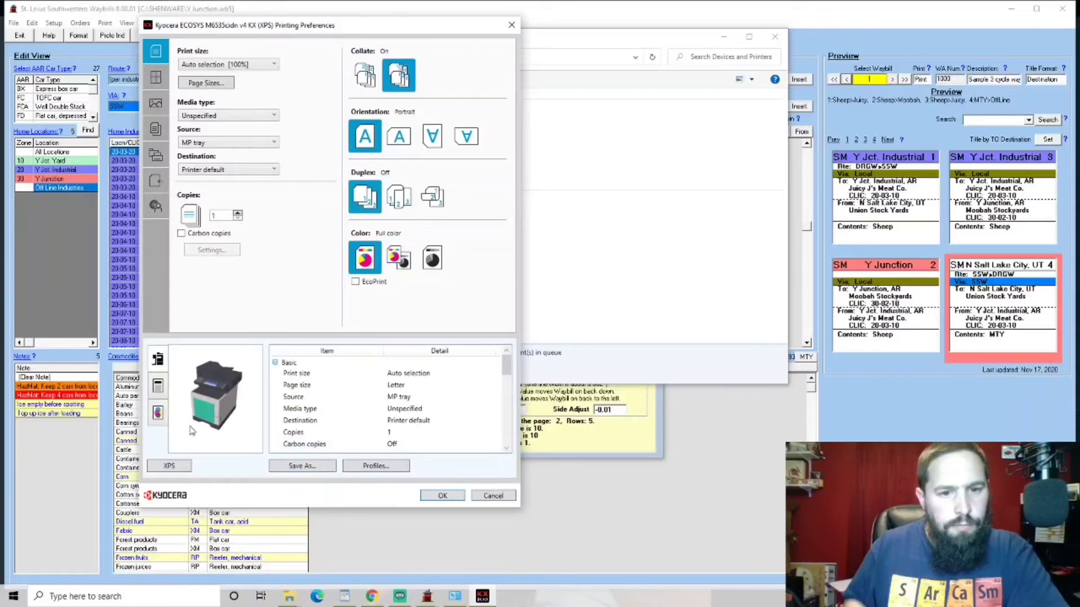
pyautogui.click(442, 496)
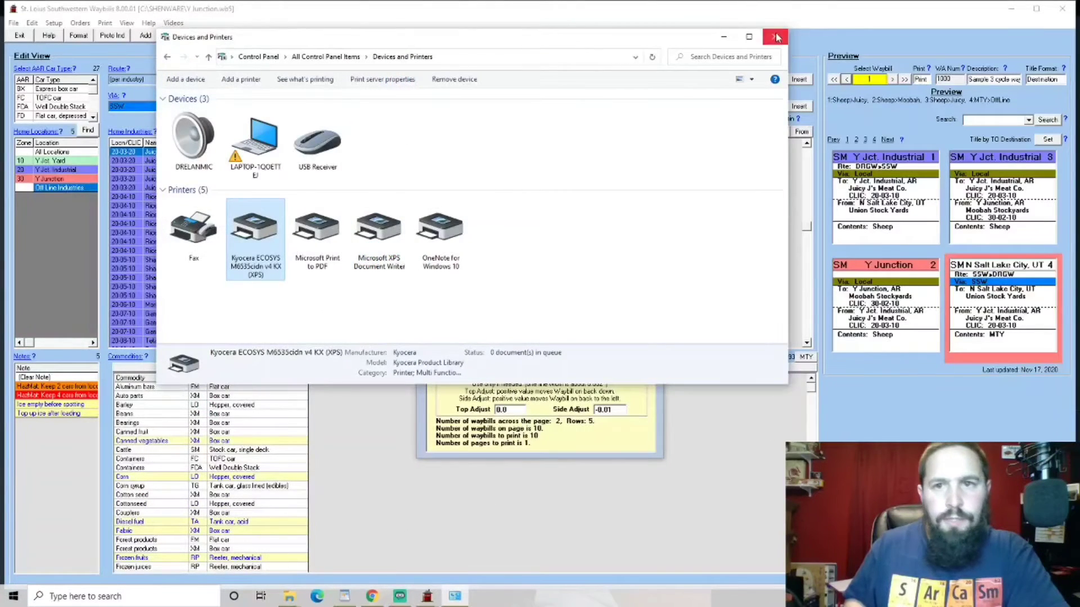
pyautogui.click(775, 34)
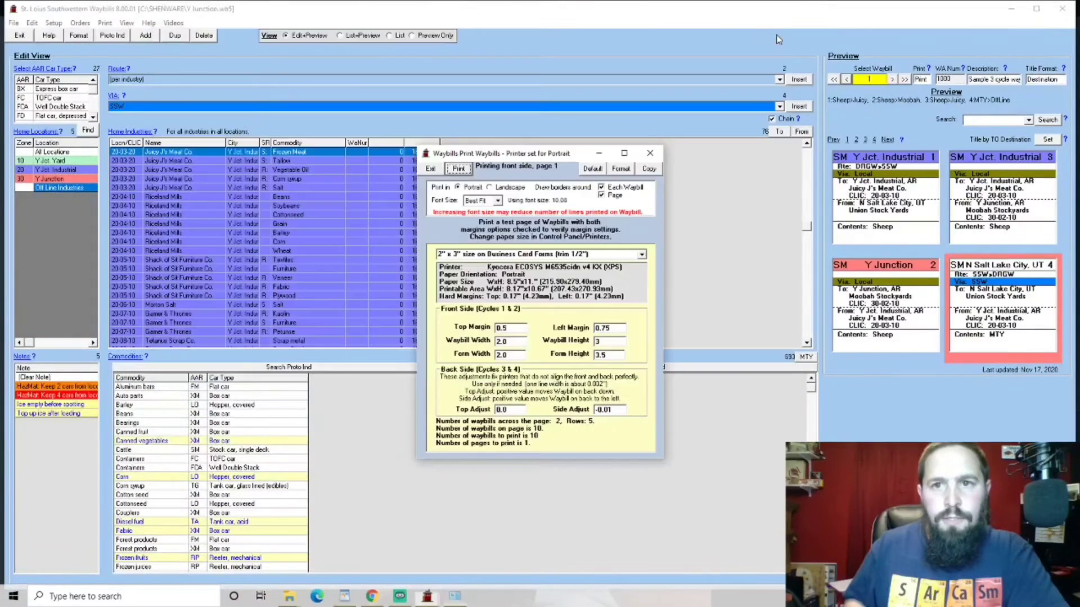
# Decline the back side and reprint the front side of the waybills
pyautogui.click(454, 168)
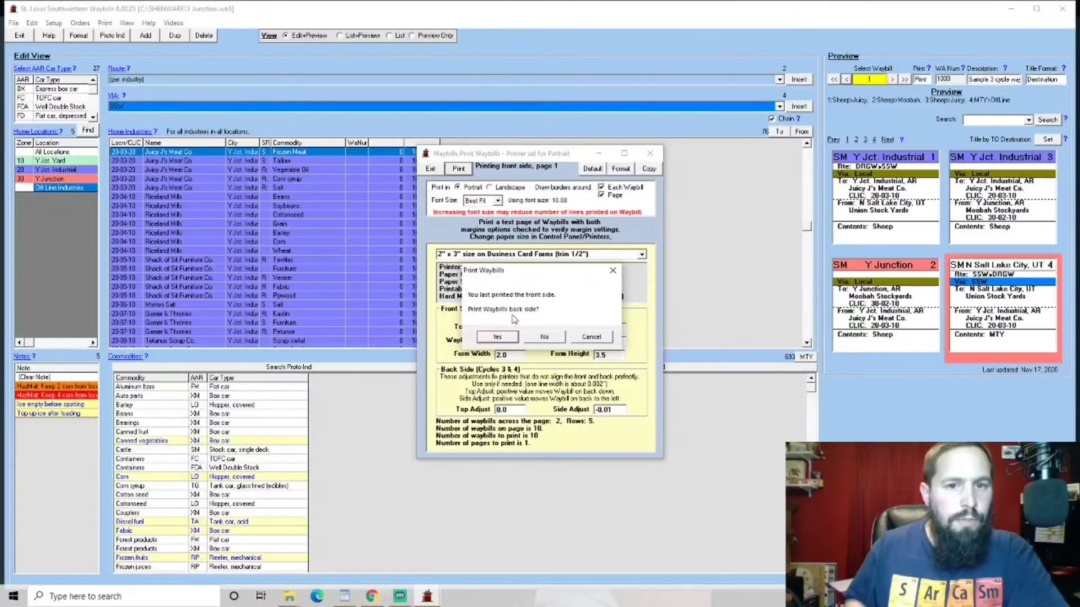
pyautogui.click(544, 337)
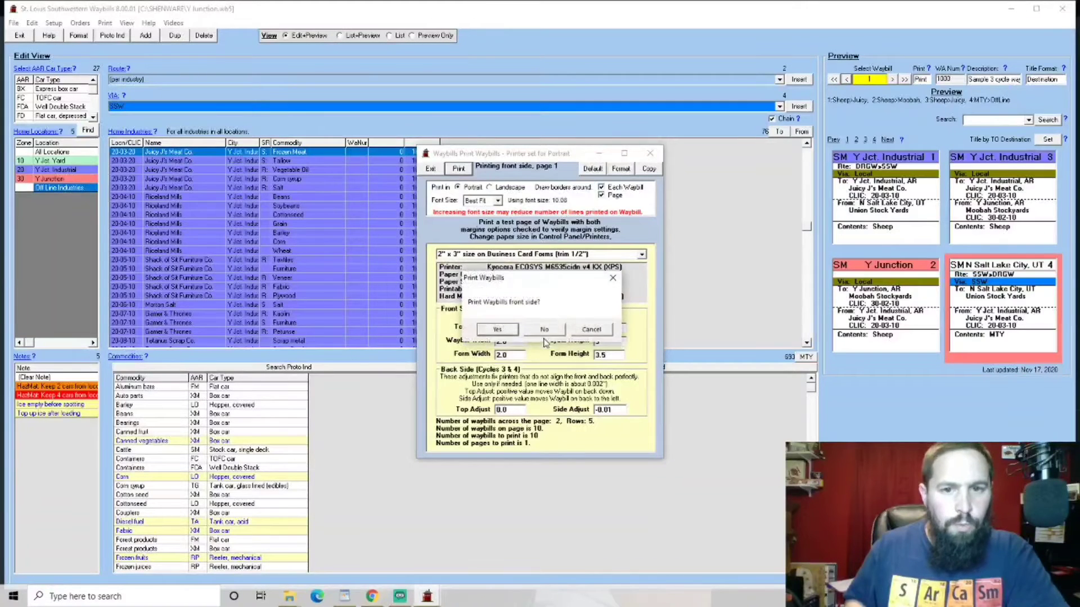
pyautogui.click(500, 332)
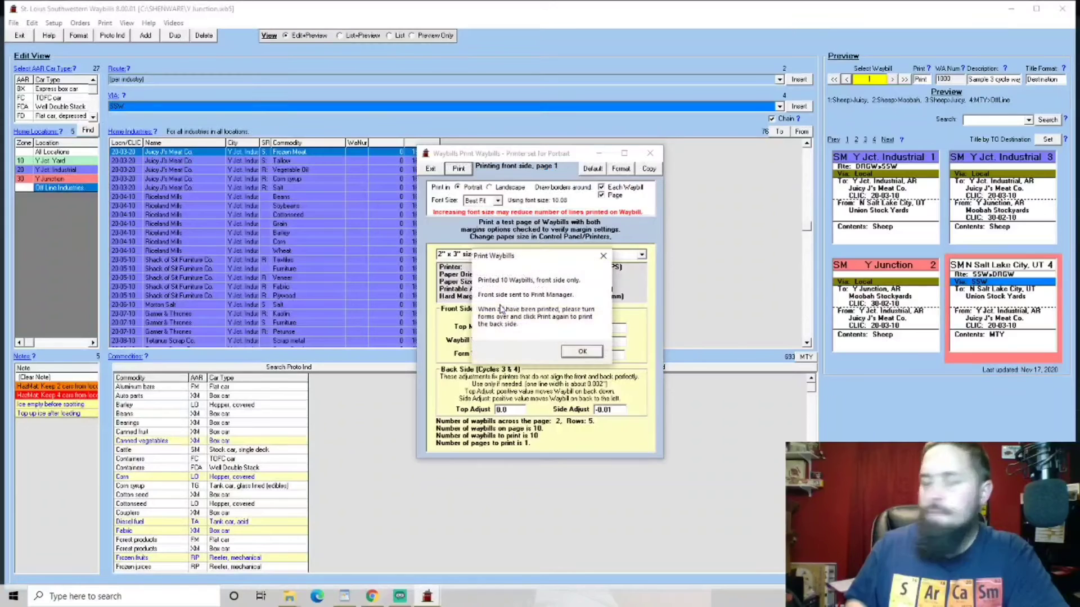
pyautogui.click(581, 352)
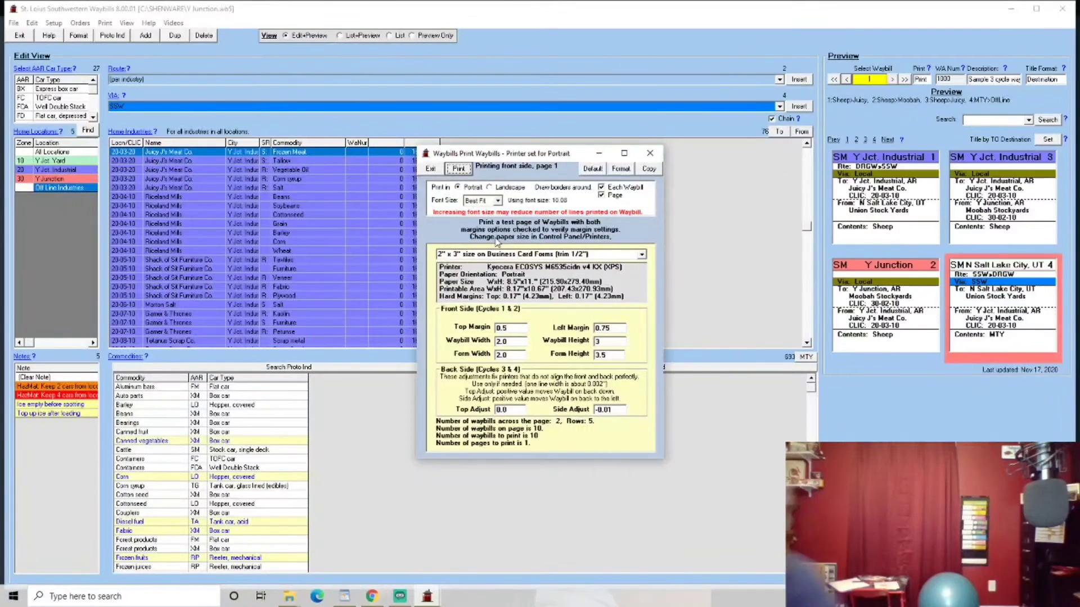
# Print the back side of the waybills, set all their Print flags to Done, and leave the print setup
pyautogui.click(460, 170)
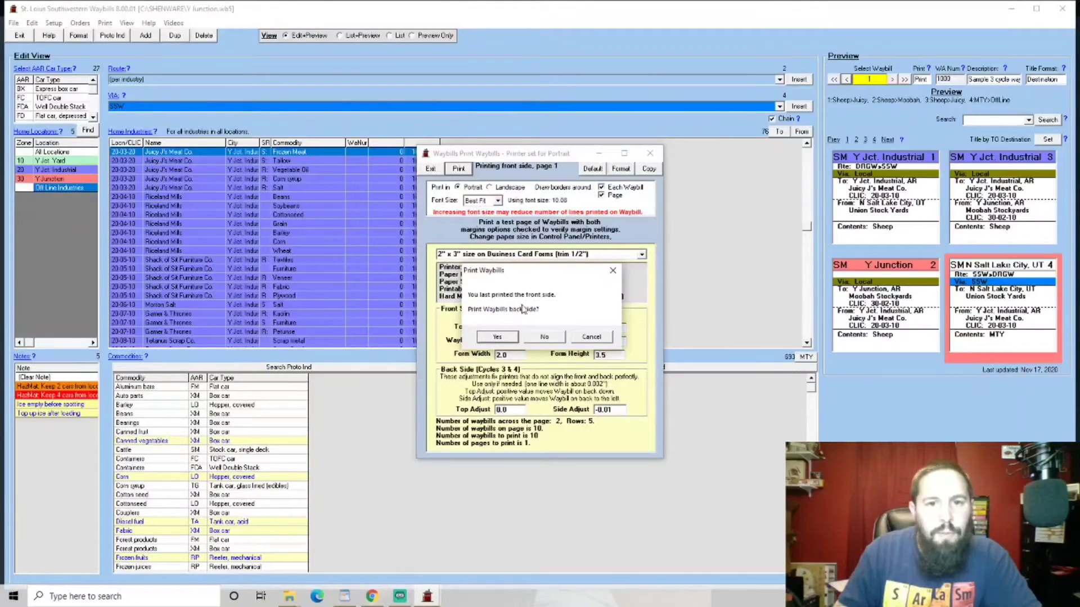
pyautogui.click(498, 337)
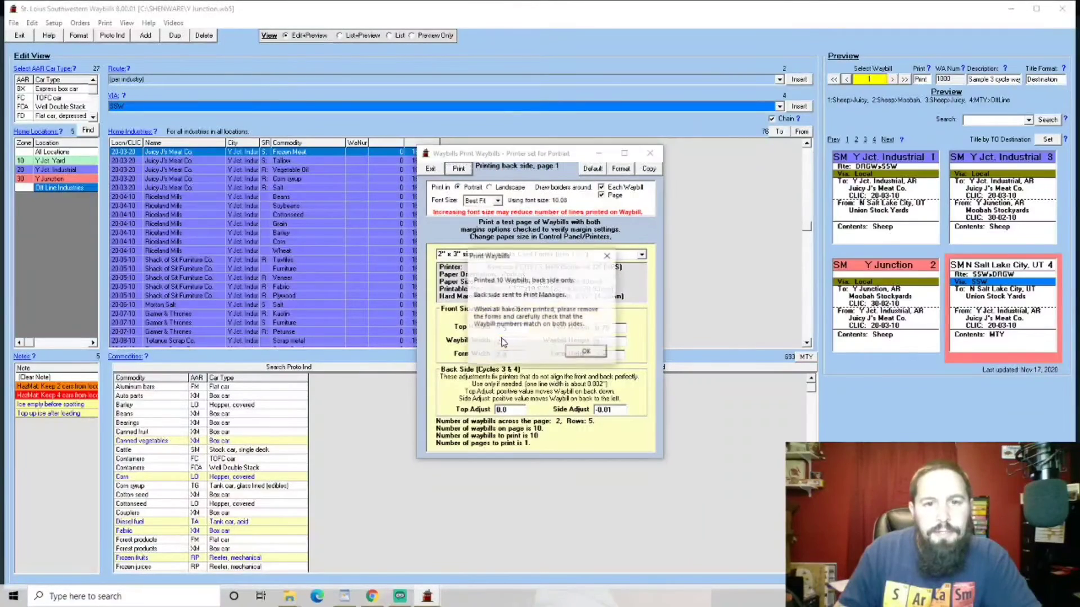
pyautogui.click(585, 350)
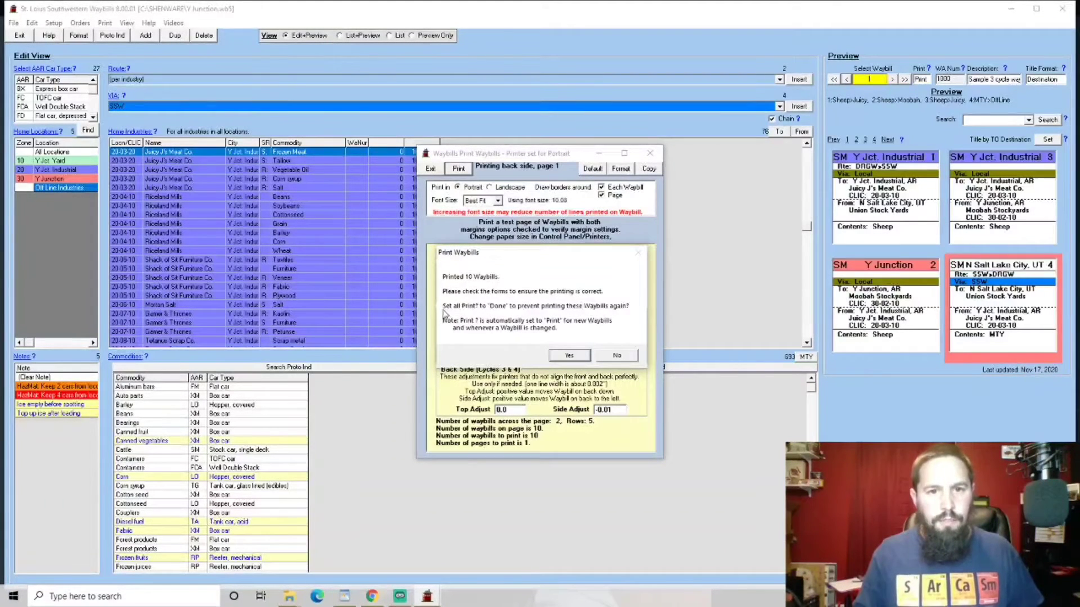
pyautogui.click(569, 356)
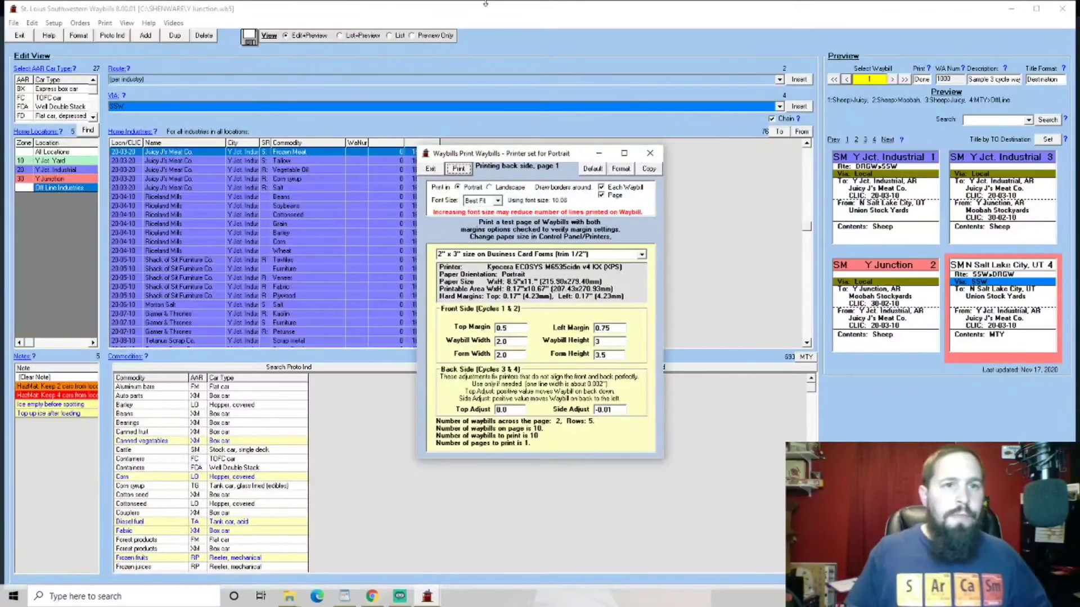
pyautogui.click(433, 170)
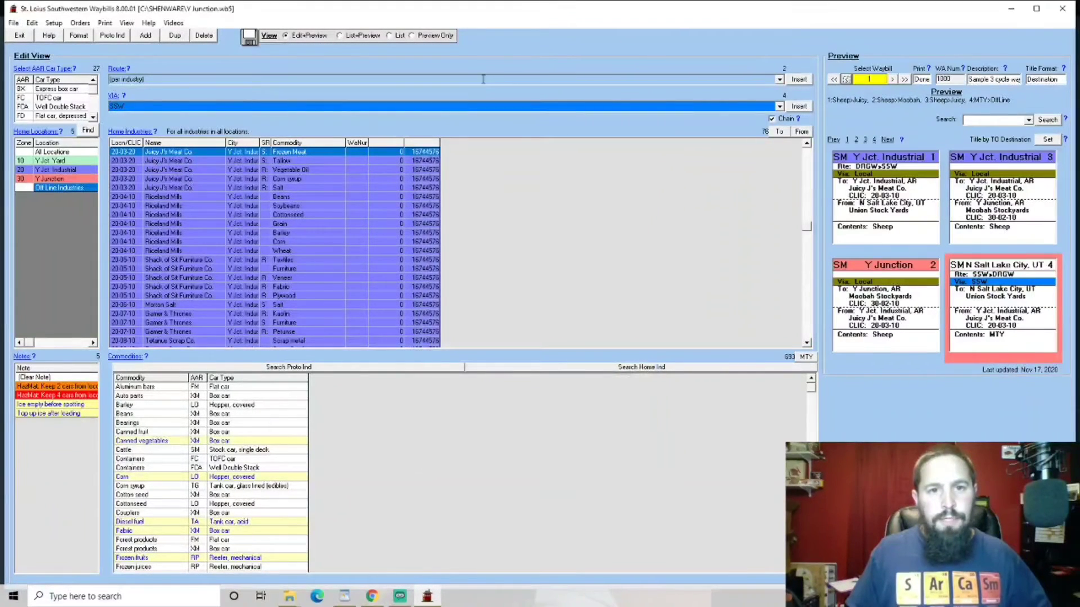